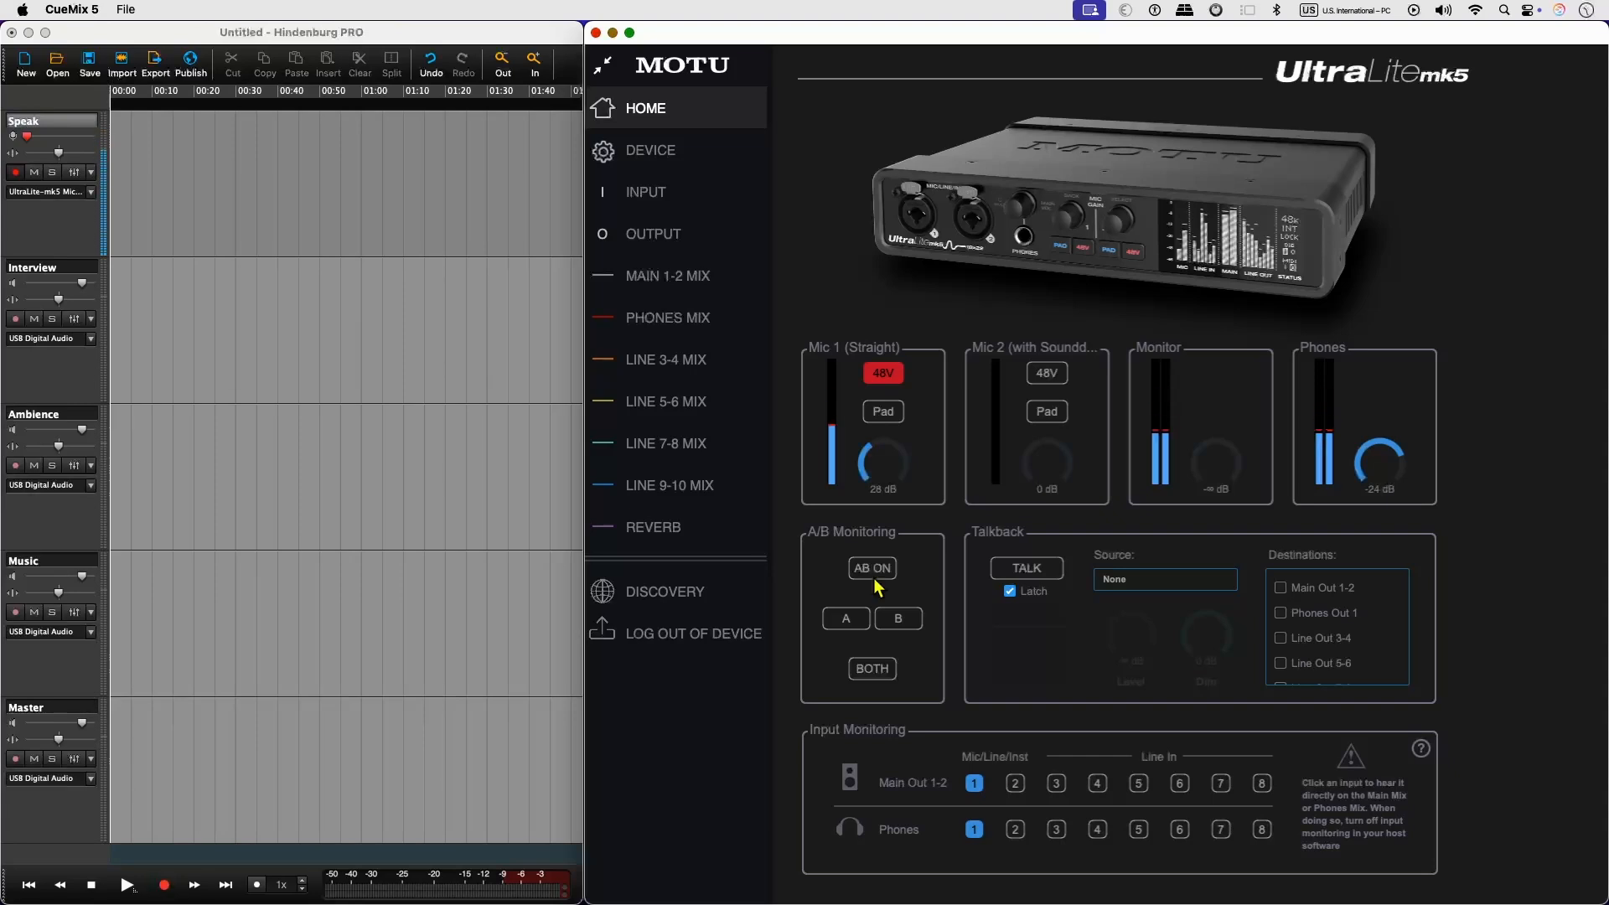
Switch to Hindenburg PRO and start recording on the Speak track.
{"action": "left_click", "coordinate": [279, 296]}
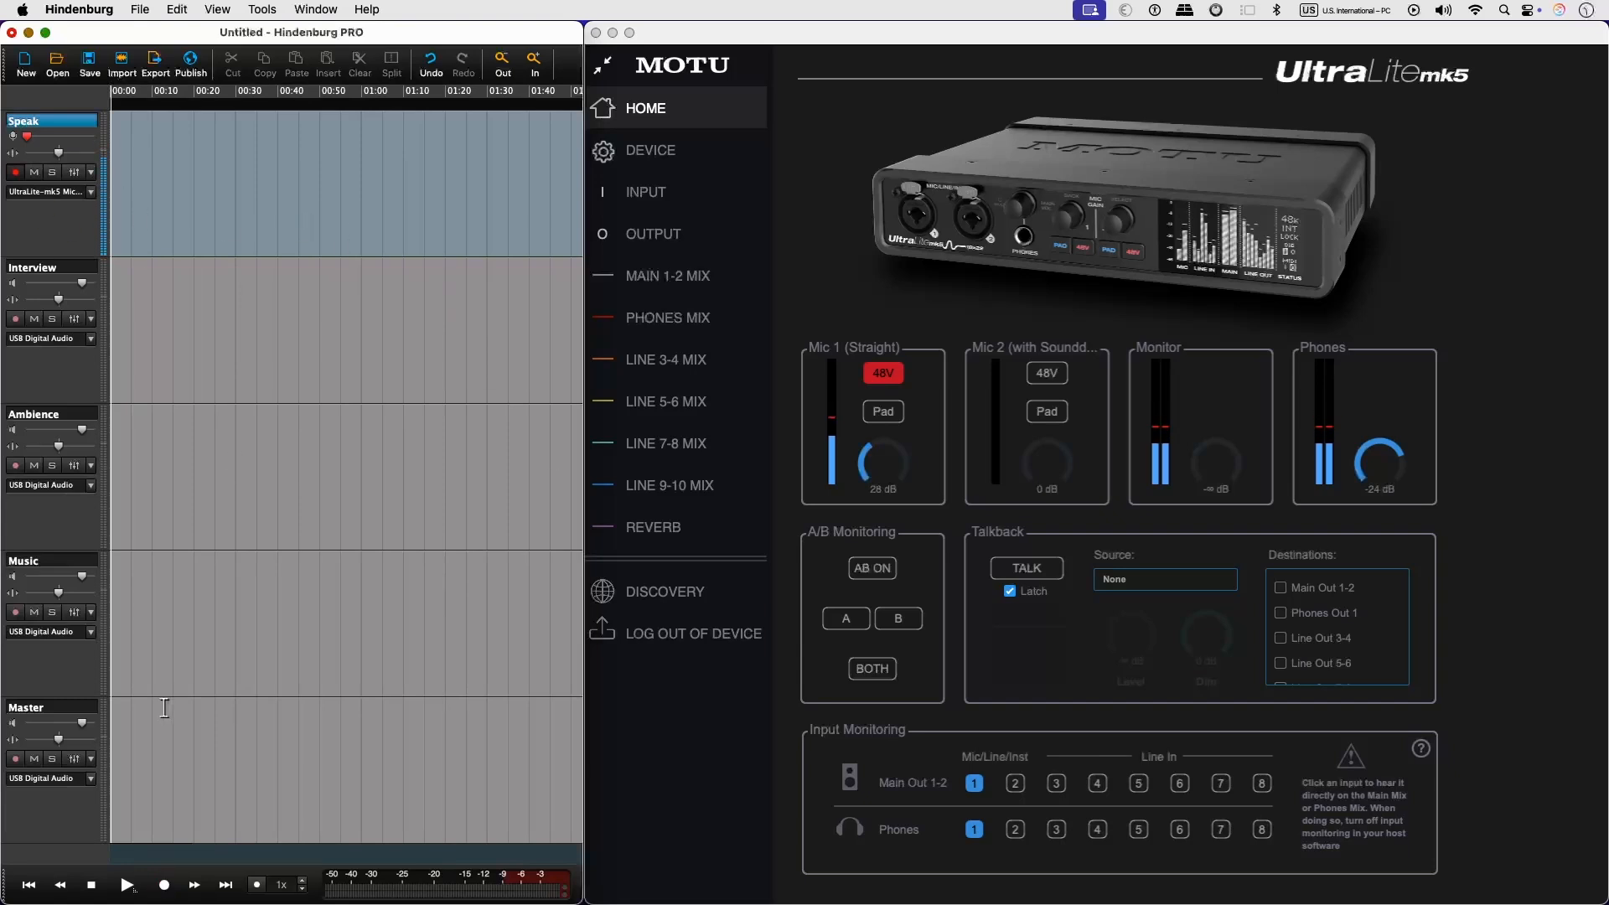
{"action": "left_click", "coordinate": [165, 887]}
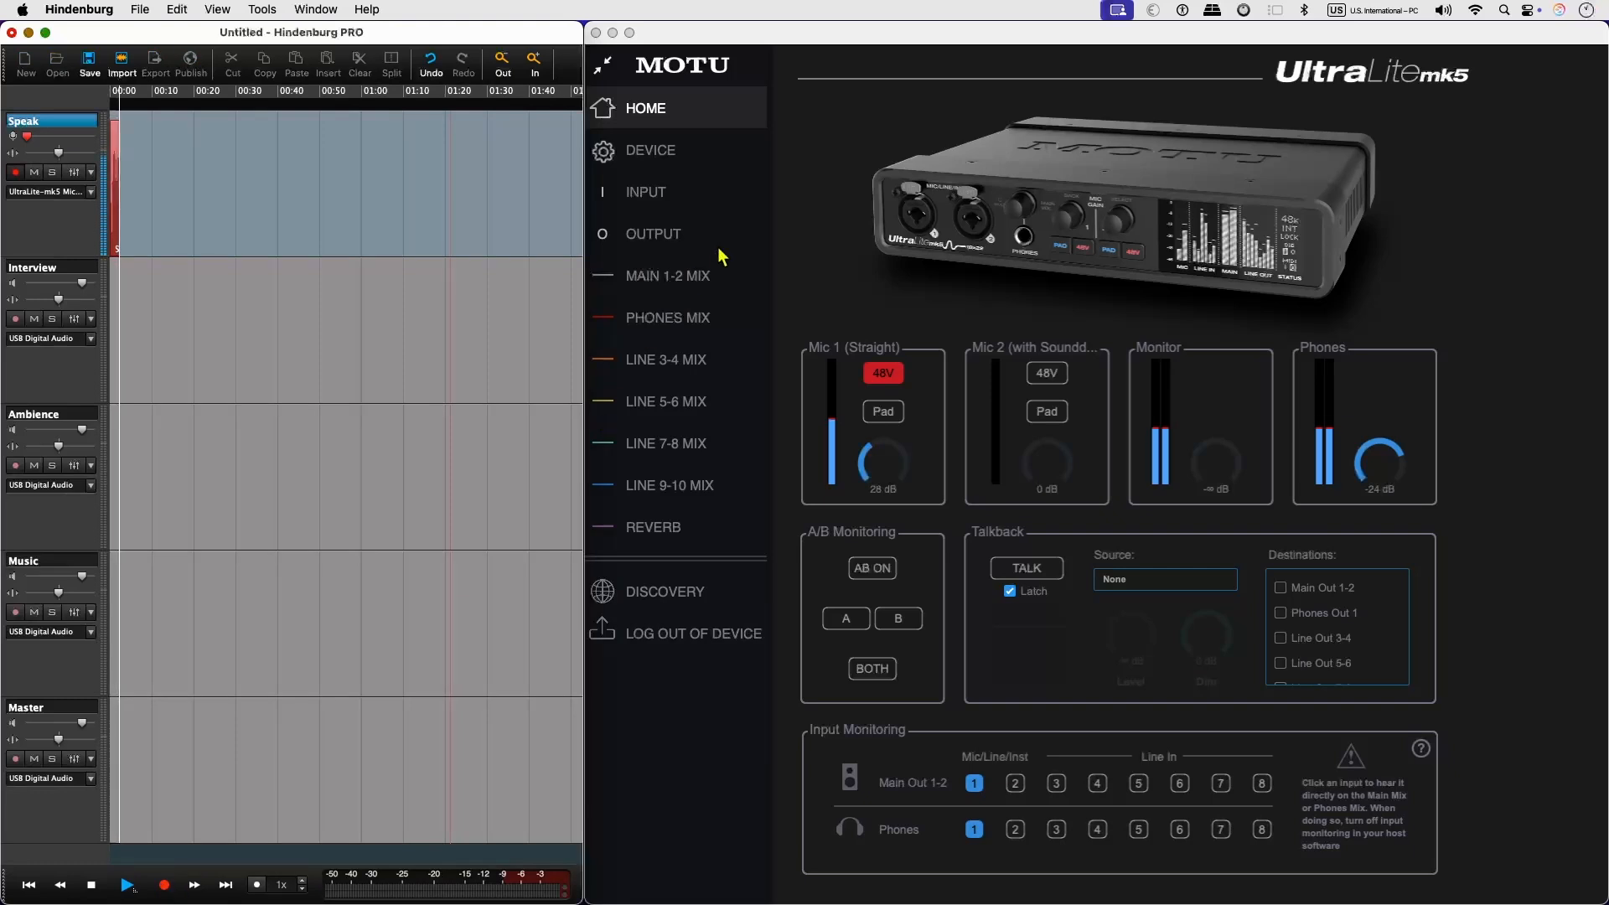
Switch to CueMix 5 and look over the EQ and the gate and compression settings of Mic 1 in the Main 1-2 mix.
{"action": "left_click", "coordinate": [683, 280]}
{"action": "left_click", "coordinate": [680, 279]}
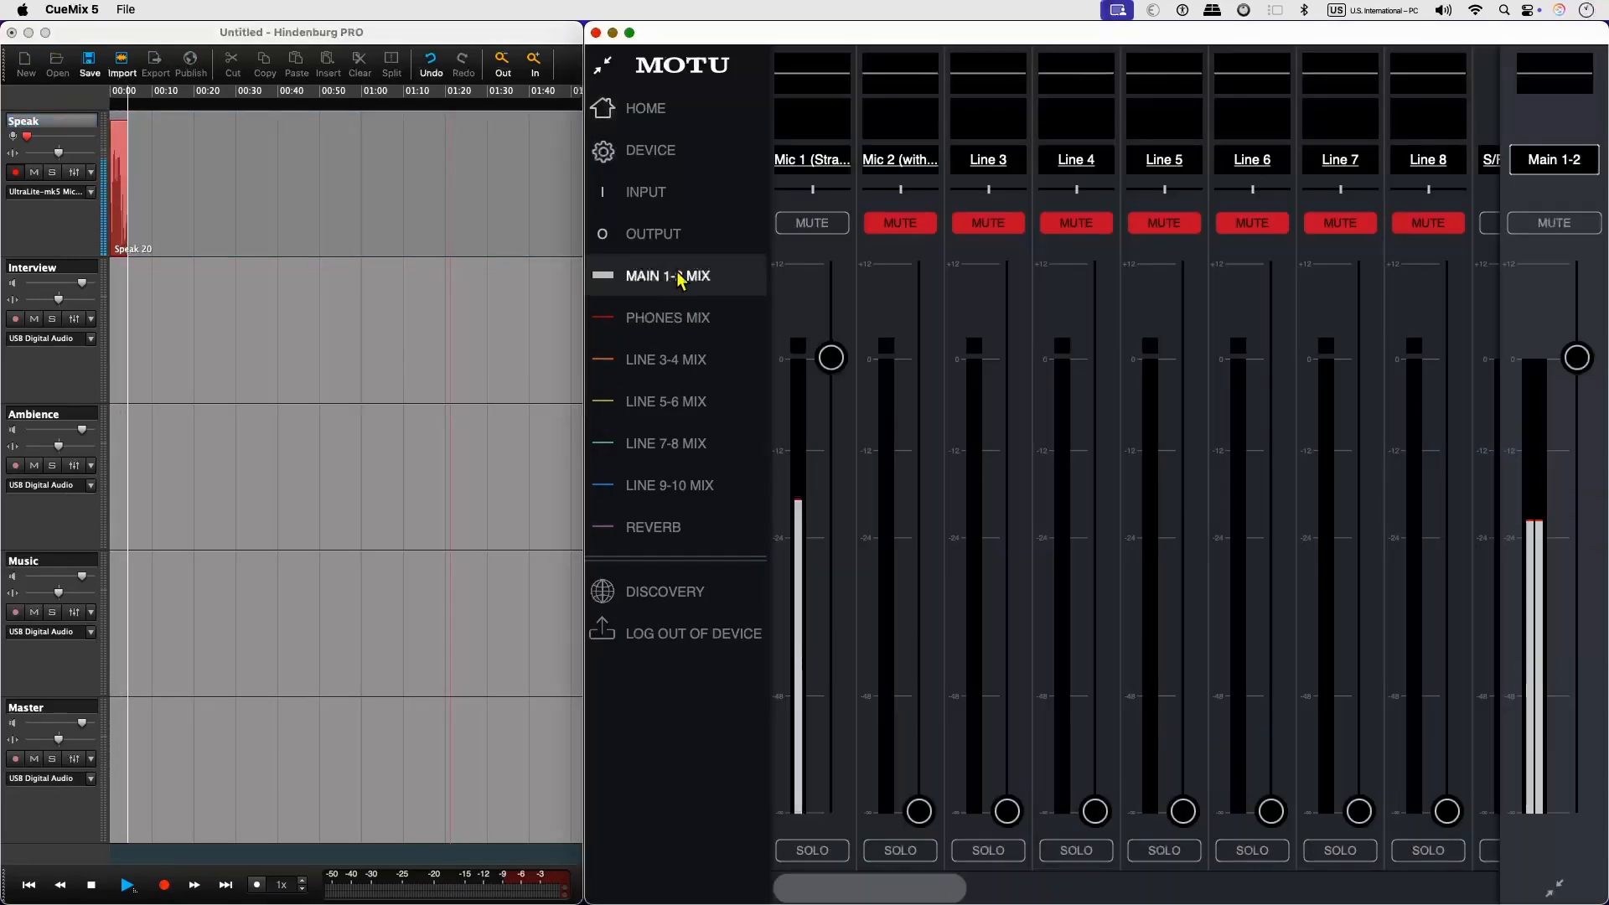
{"action": "left_click", "coordinate": [823, 103]}
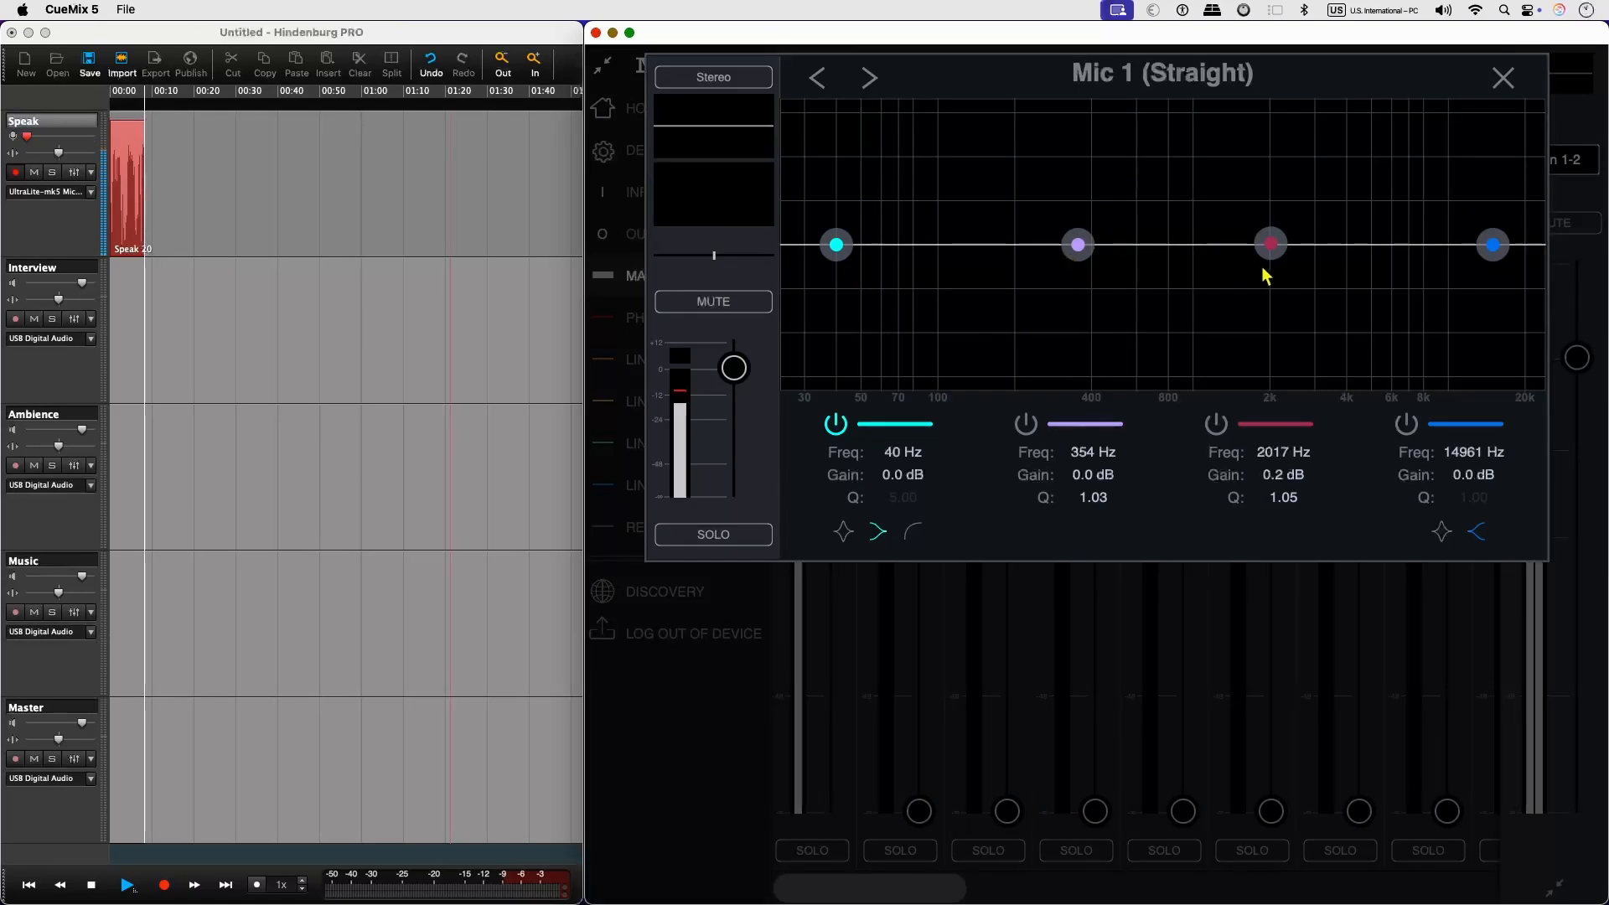
{"action": "left_click", "coordinate": [715, 201]}
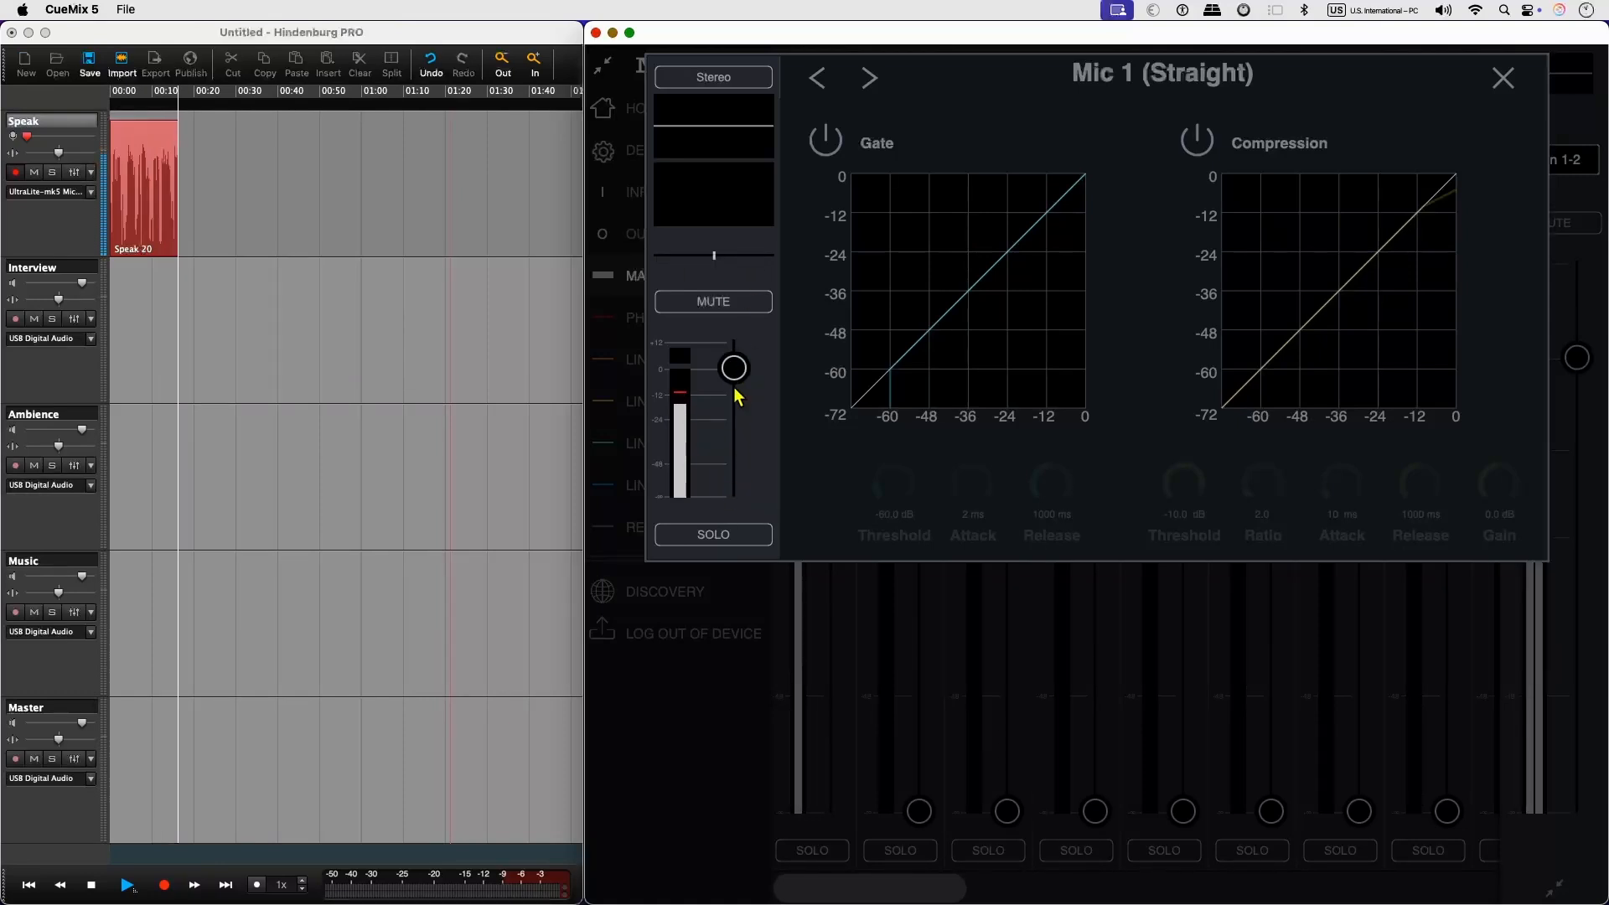
{"action": "left_click", "coordinate": [723, 116]}
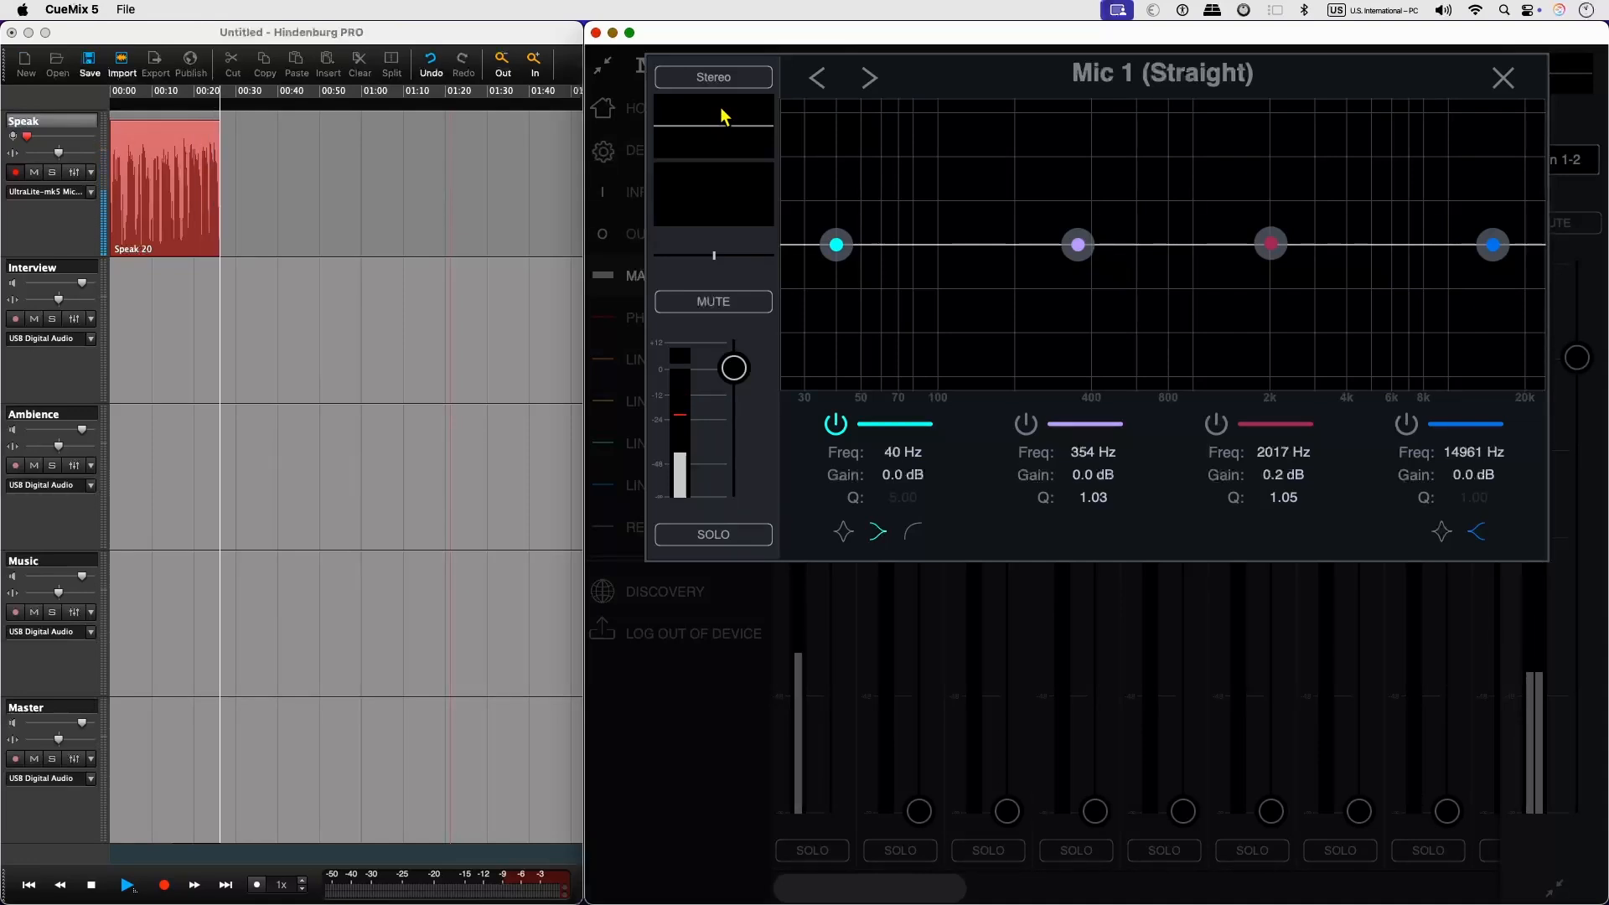
Shape Mic 1's EQ: low cut at about 103 Hz, 385 Hz at -2.6 dB, 4362 Hz at 3.1 dB, high shelf 11056 Hz at 3.1 dB.
{"action": "left_click", "coordinate": [912, 532]}
{"action": "left_click_drag", "start_coordinate": [837, 244], "coordinate": [942, 253]}
{"action": "left_click_drag", "start_coordinate": [1078, 244], "coordinate": [1087, 265]}
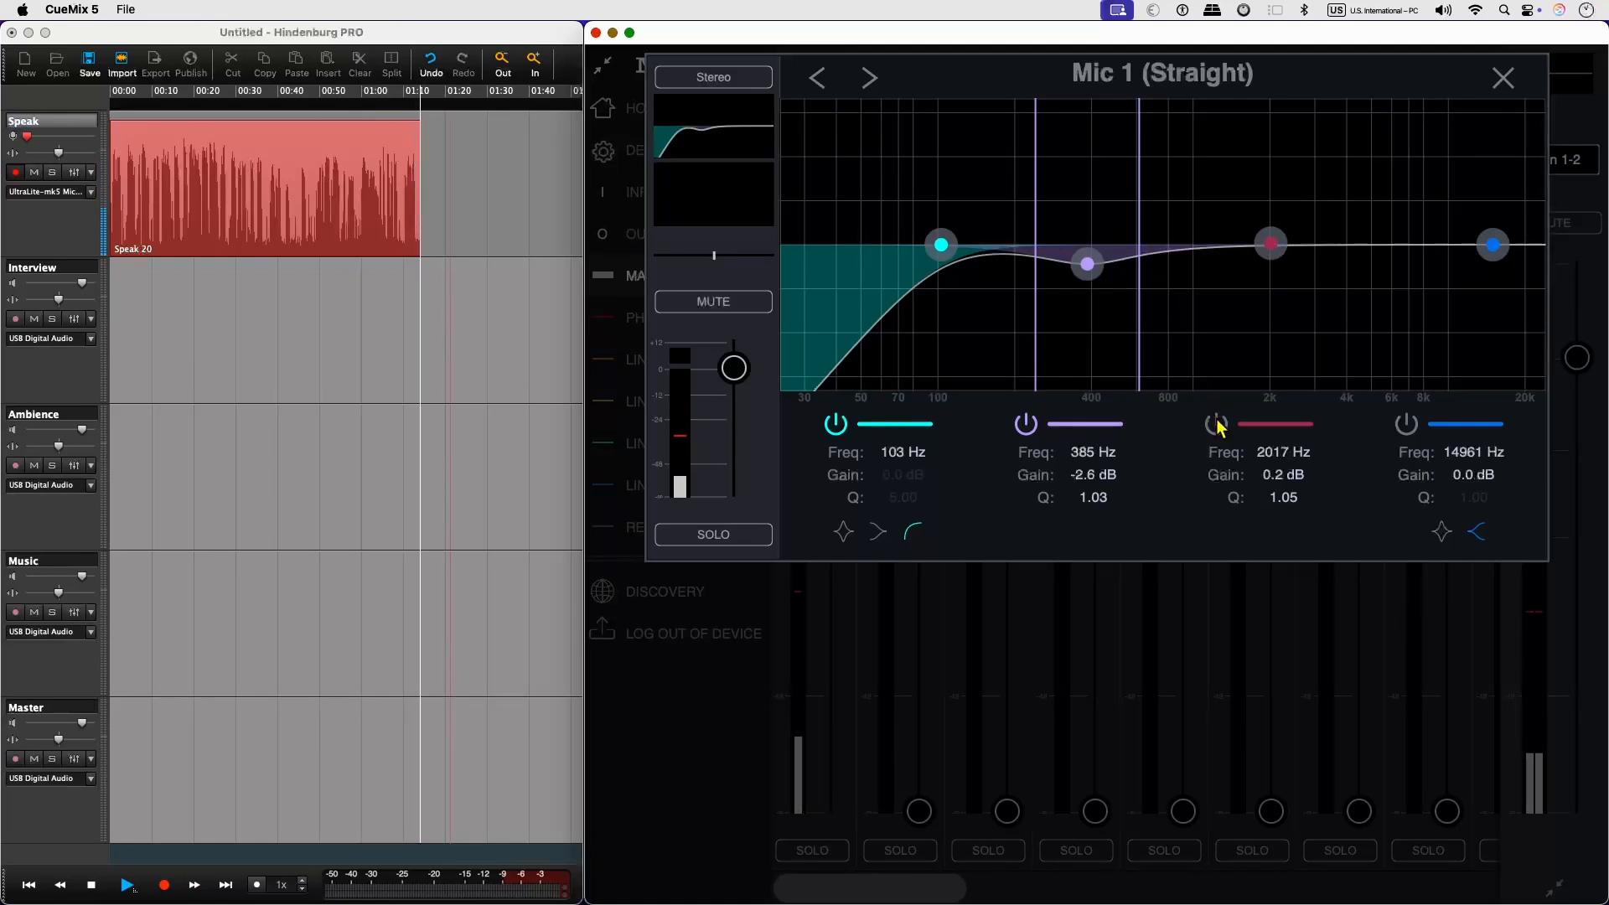
{"action": "left_click_drag", "start_coordinate": [1272, 244], "coordinate": [1359, 228]}
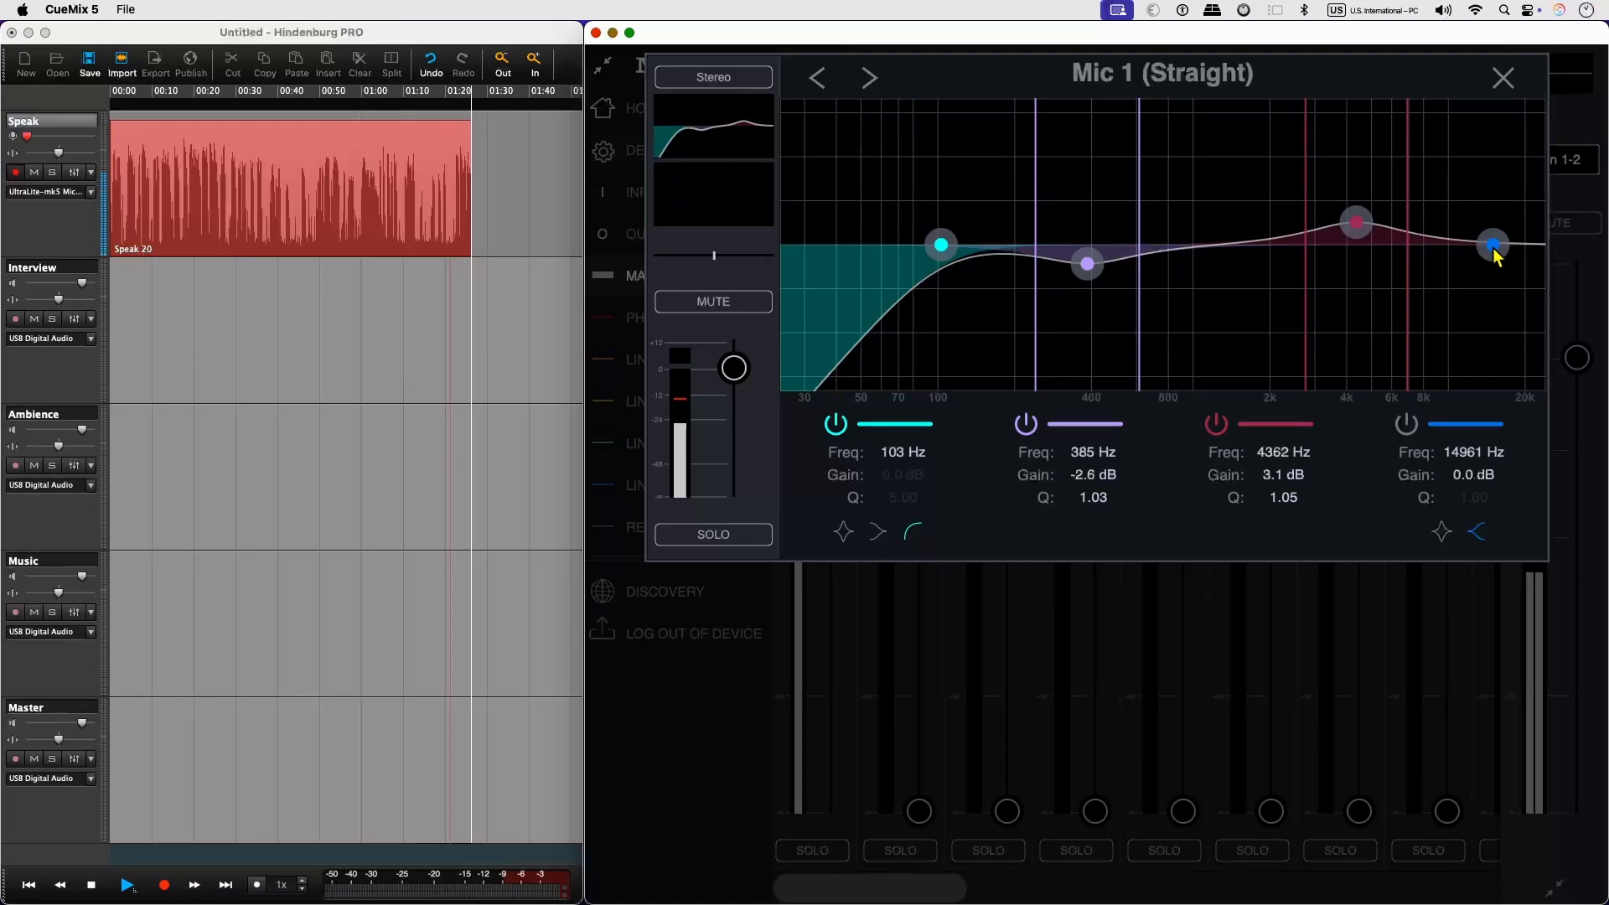
{"action": "left_click_drag", "start_coordinate": [1494, 246], "coordinate": [1461, 228]}
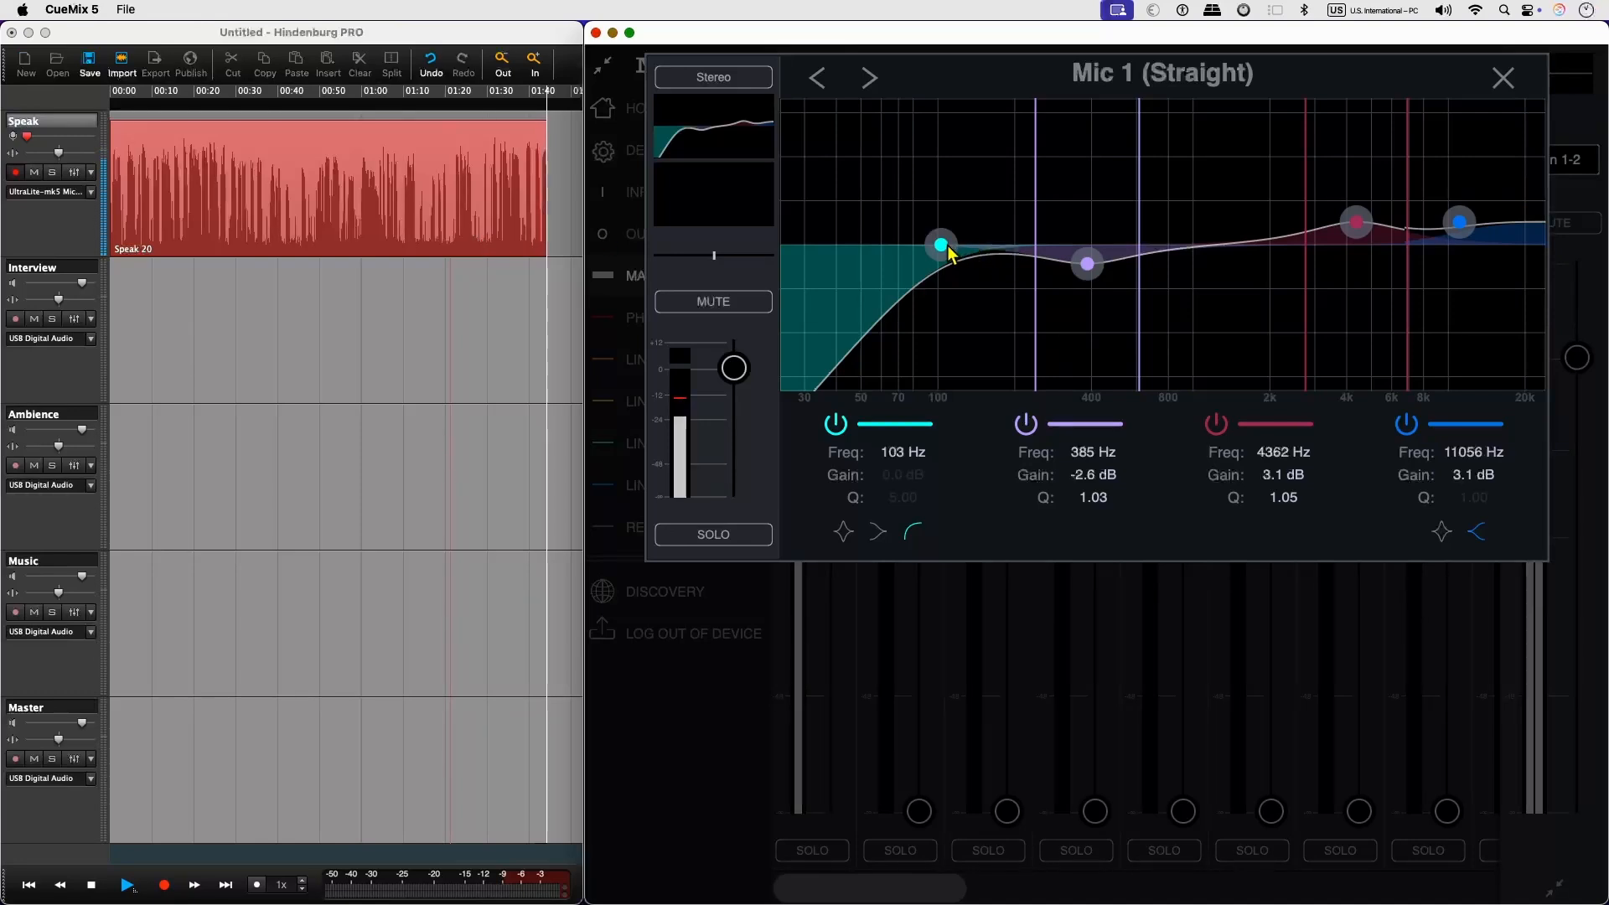
Demonstrate the low cut on Mic 1 by sweeping it up to about 2192 Hz and back down to about 95 Hz.
{"action": "left_click_drag", "start_coordinate": [946, 252], "coordinate": [1283, 260]}
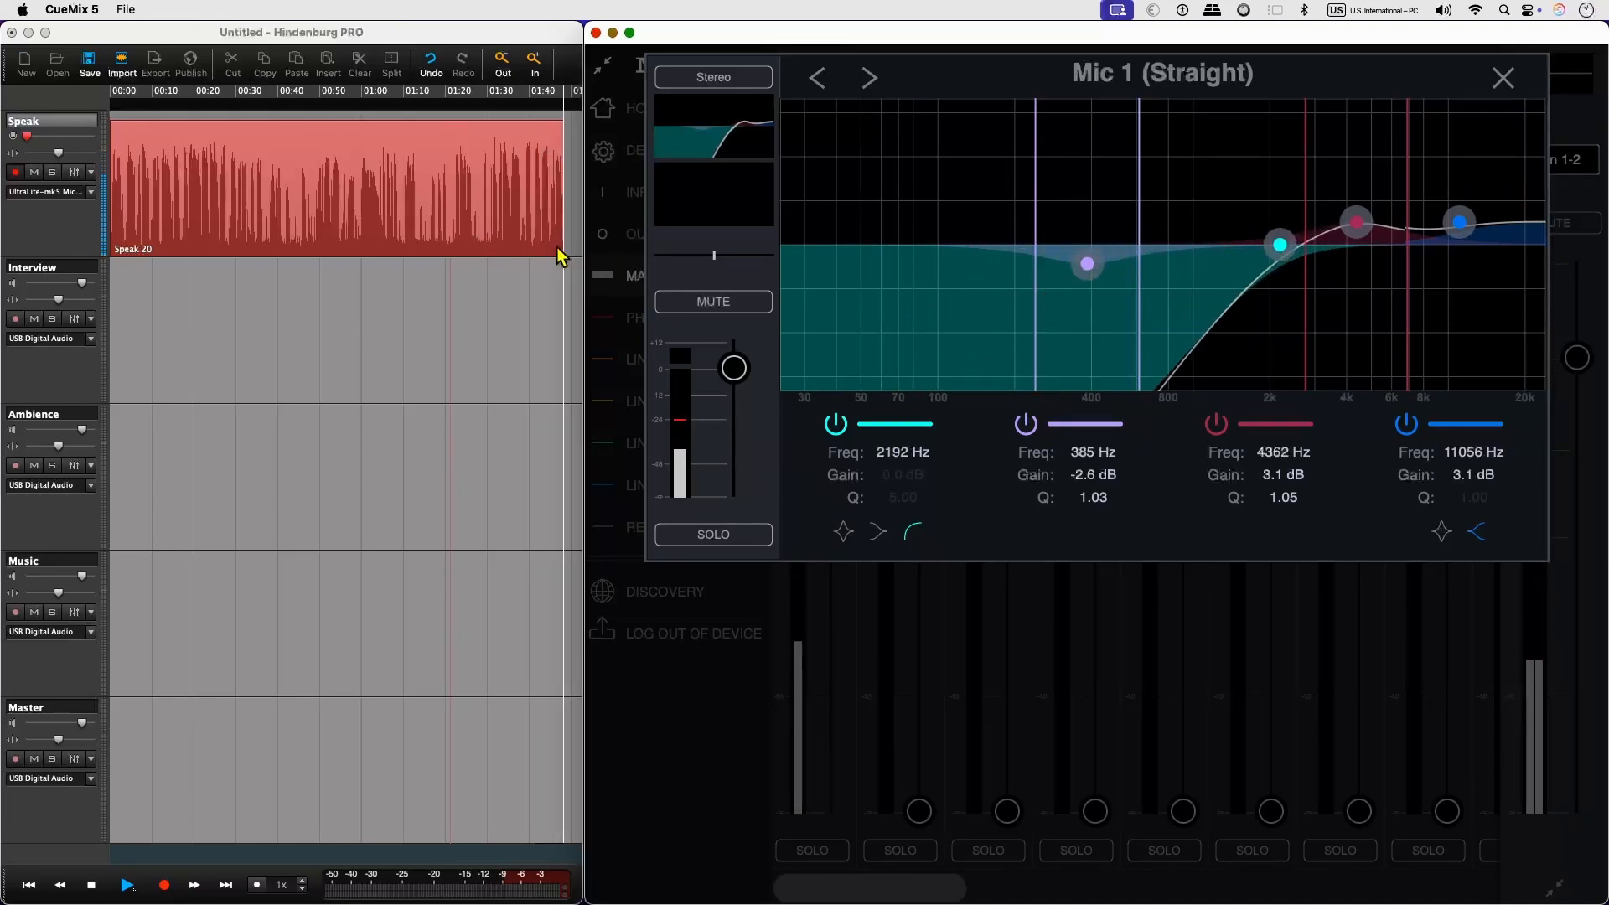
{"action": "left_click_drag", "start_coordinate": [1280, 248], "coordinate": [932, 245]}
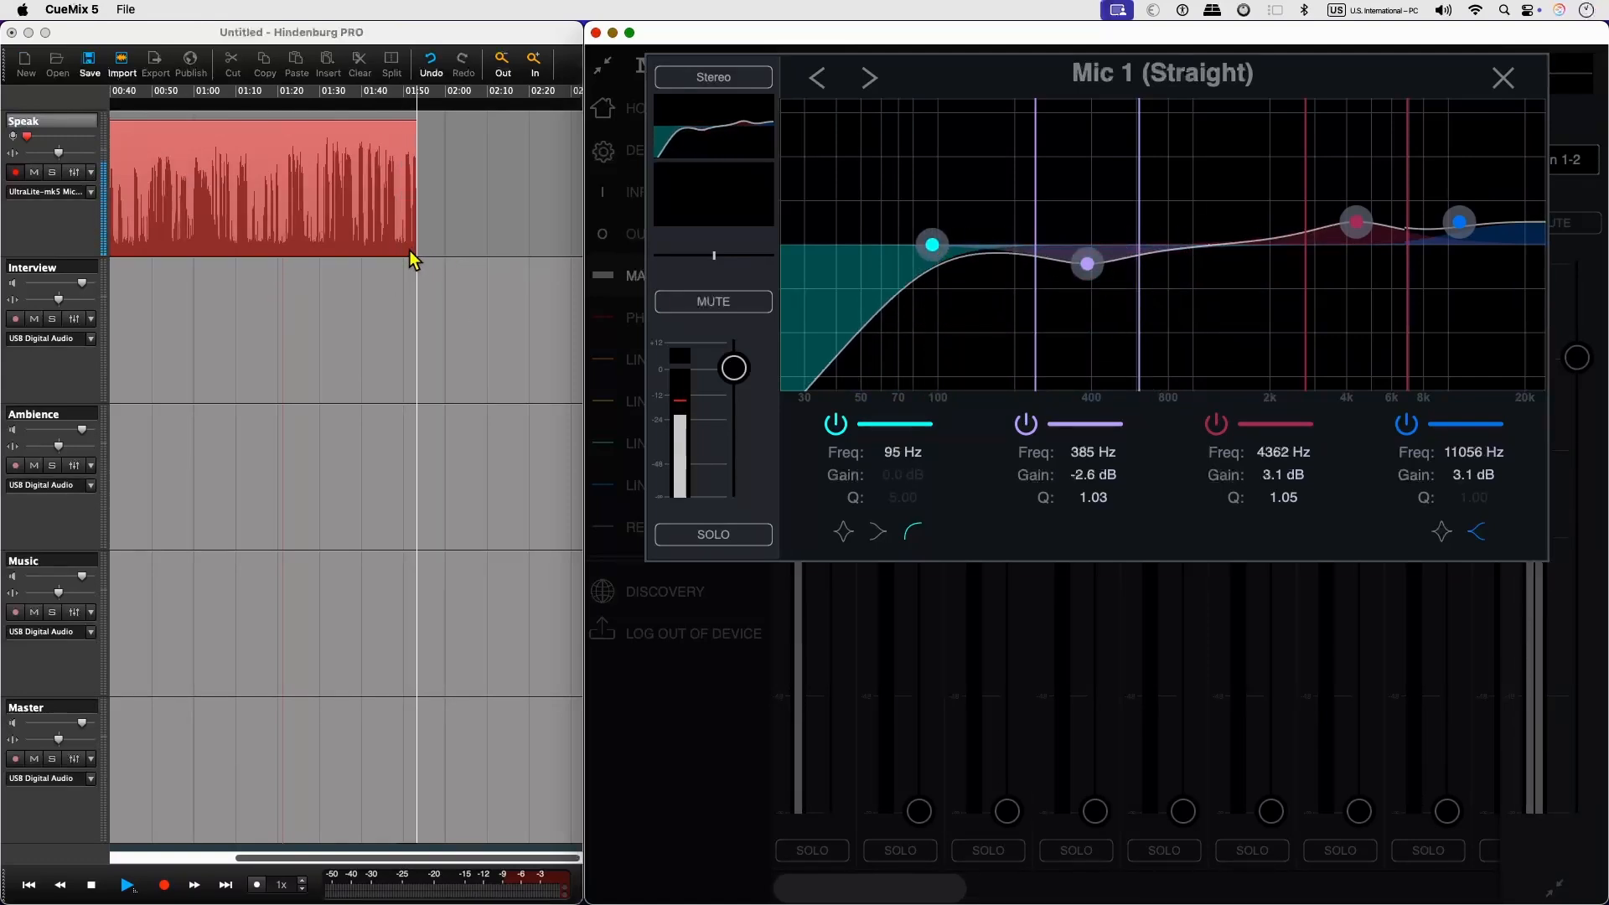
Close the channel editor and set the signal Mic 1 sends to the USB host to Post Fx.
{"action": "left_click", "coordinate": [1502, 77]}
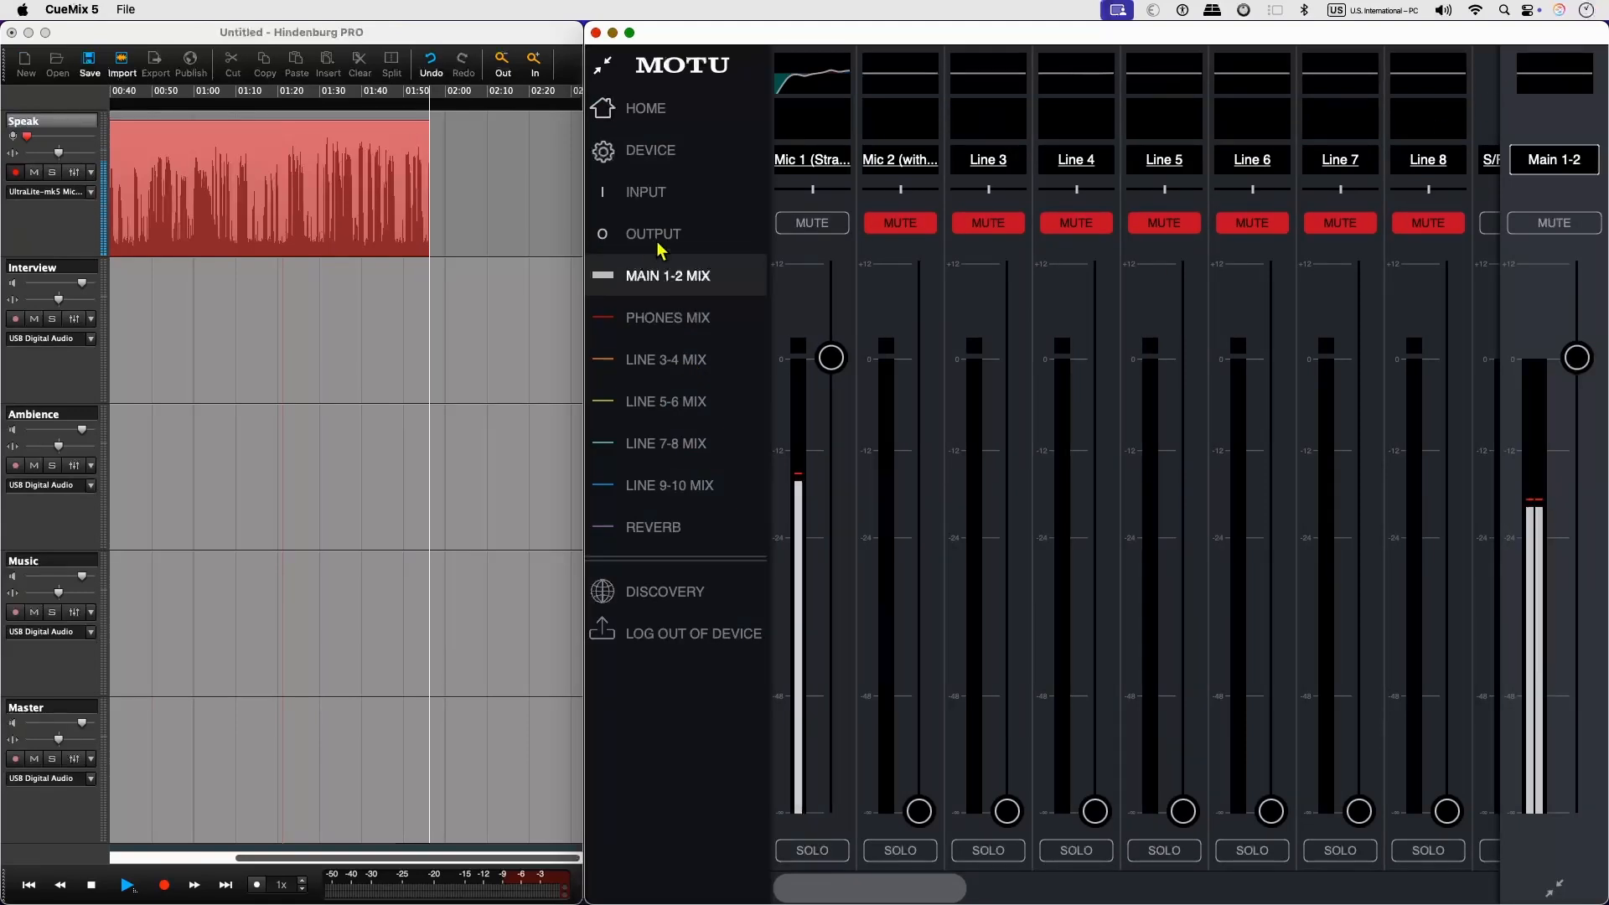
{"action": "left_click", "coordinate": [664, 195]}
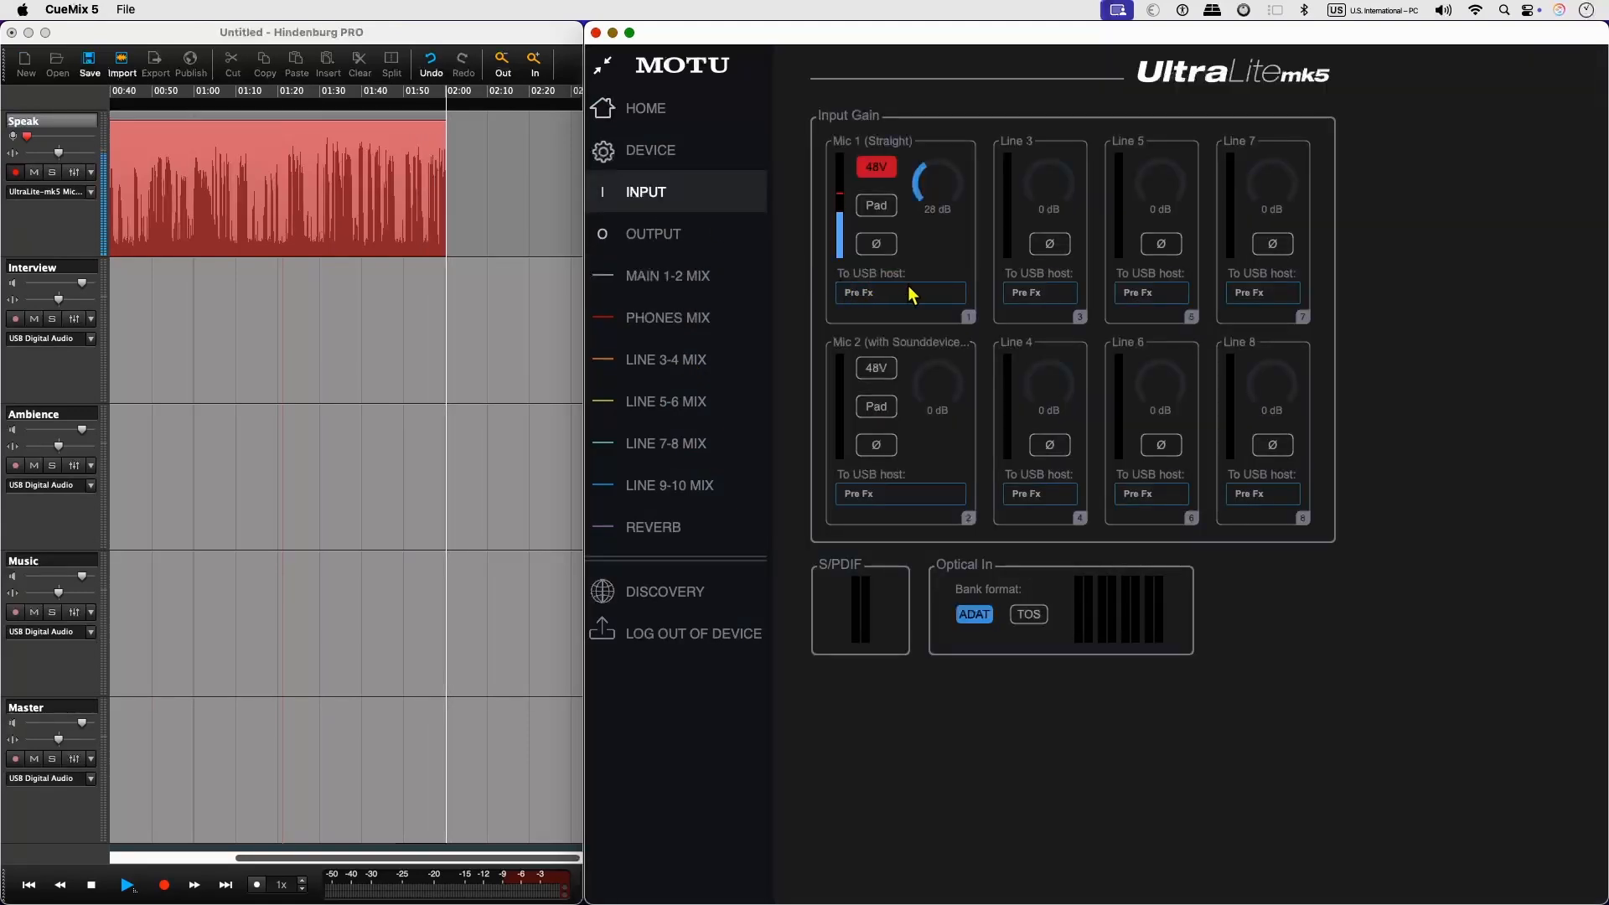
{"action": "left_click", "coordinate": [893, 309]}
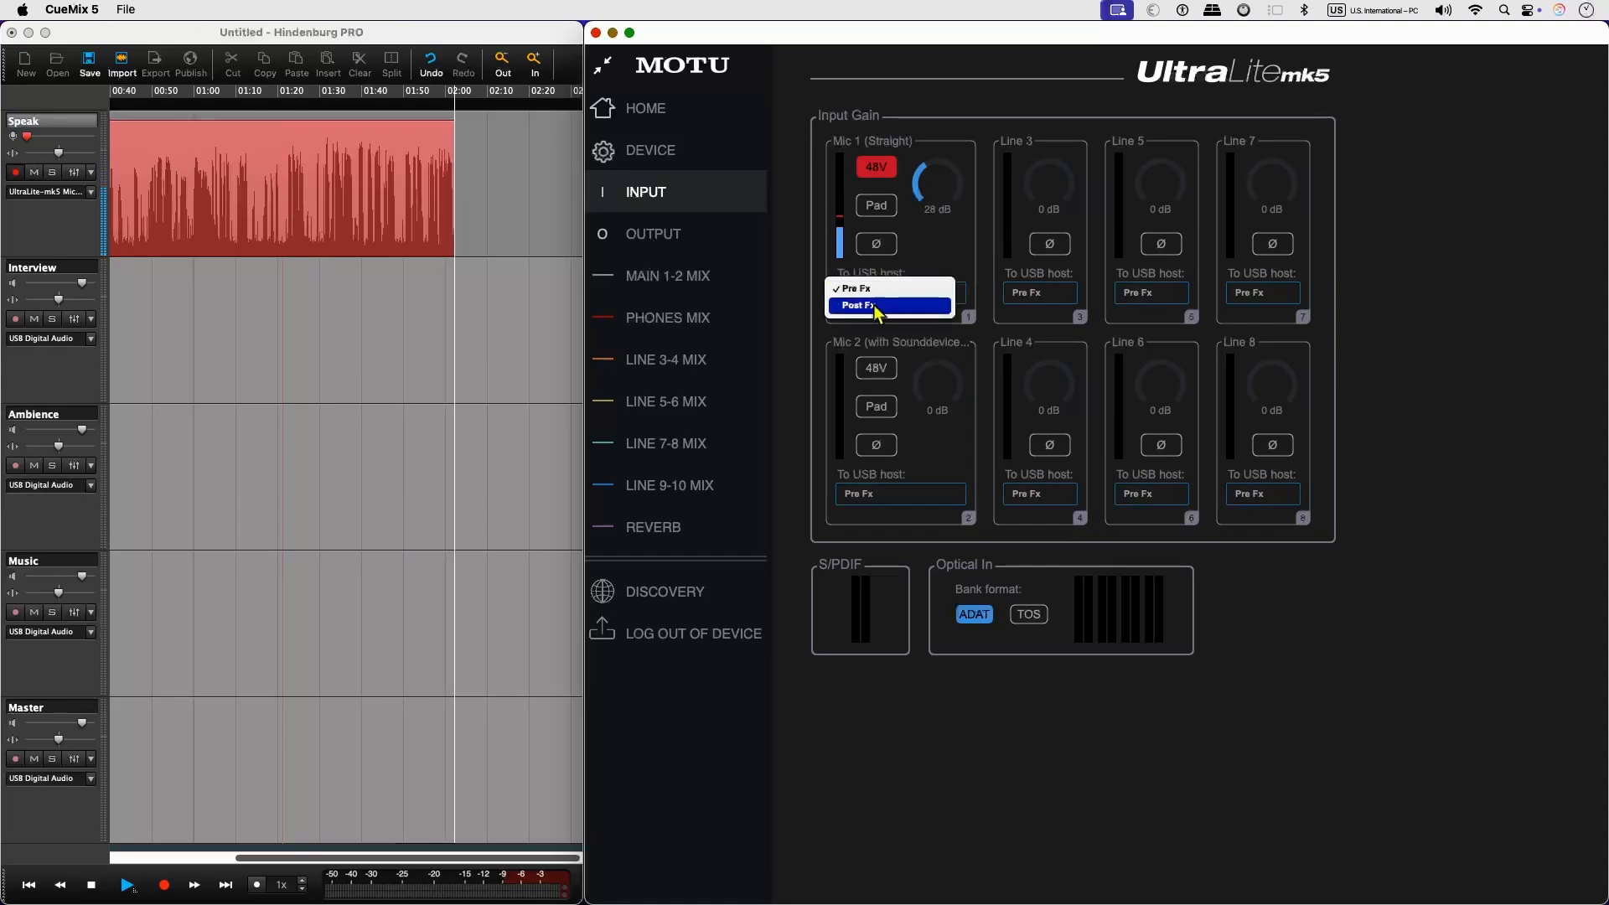
{"action": "left_click", "coordinate": [875, 308]}
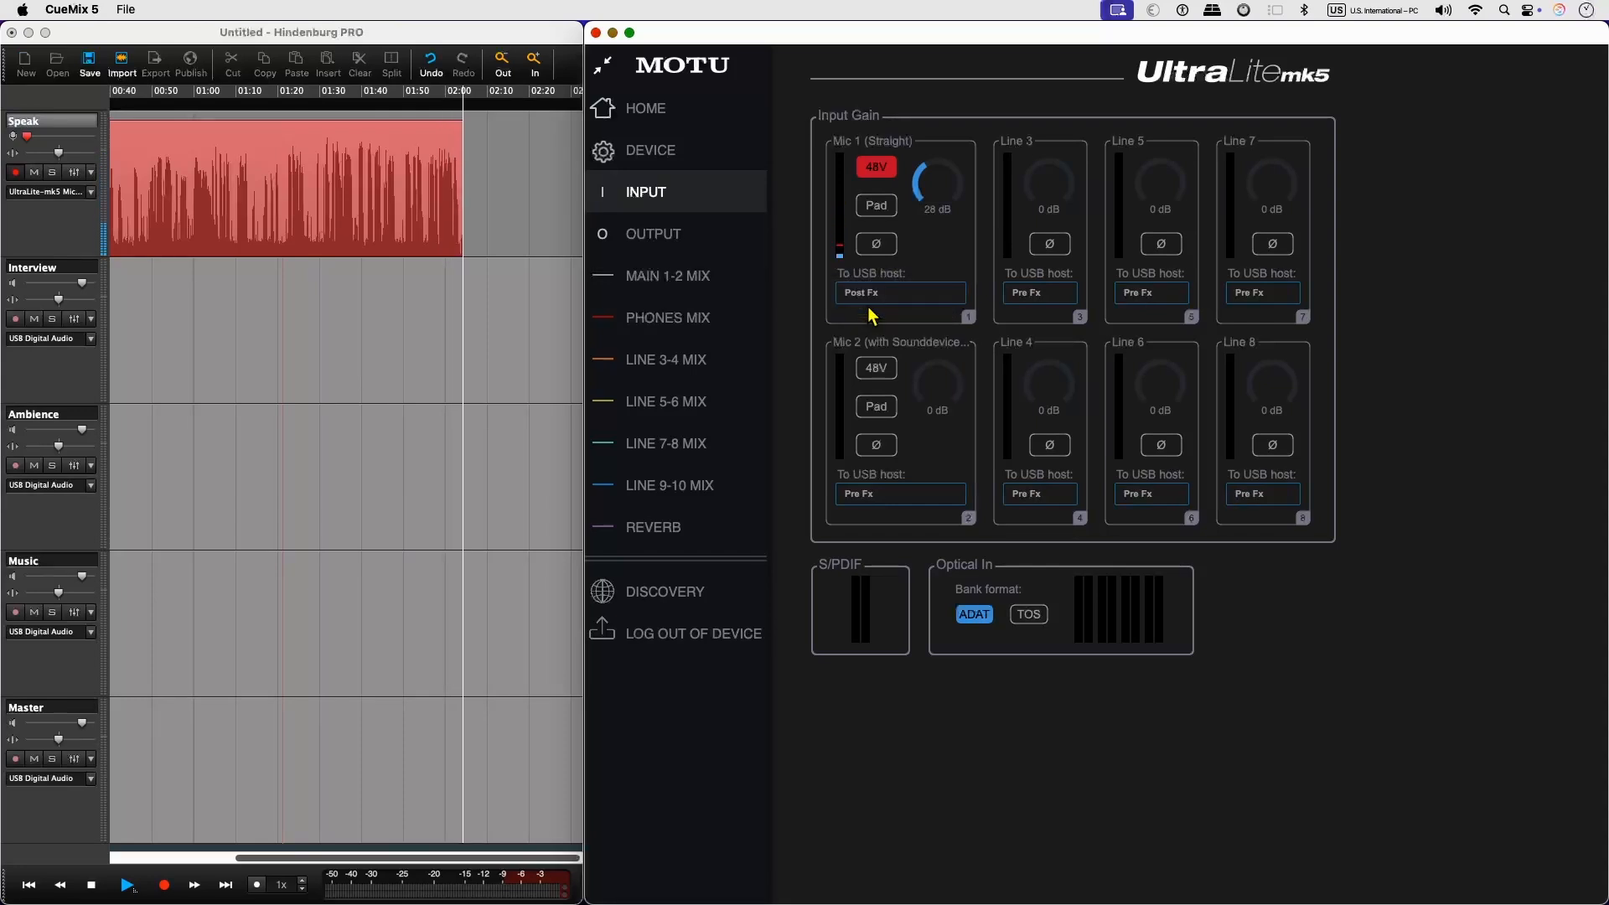
Reopen Mic 1's EQ in the Main 1-2 mix, sweep the low cut up to about 1774 Hz, and settle on 101 Hz with 328 Hz at -2.3 dB.
{"action": "left_click", "coordinate": [708, 276]}
{"action": "left_click", "coordinate": [835, 92]}
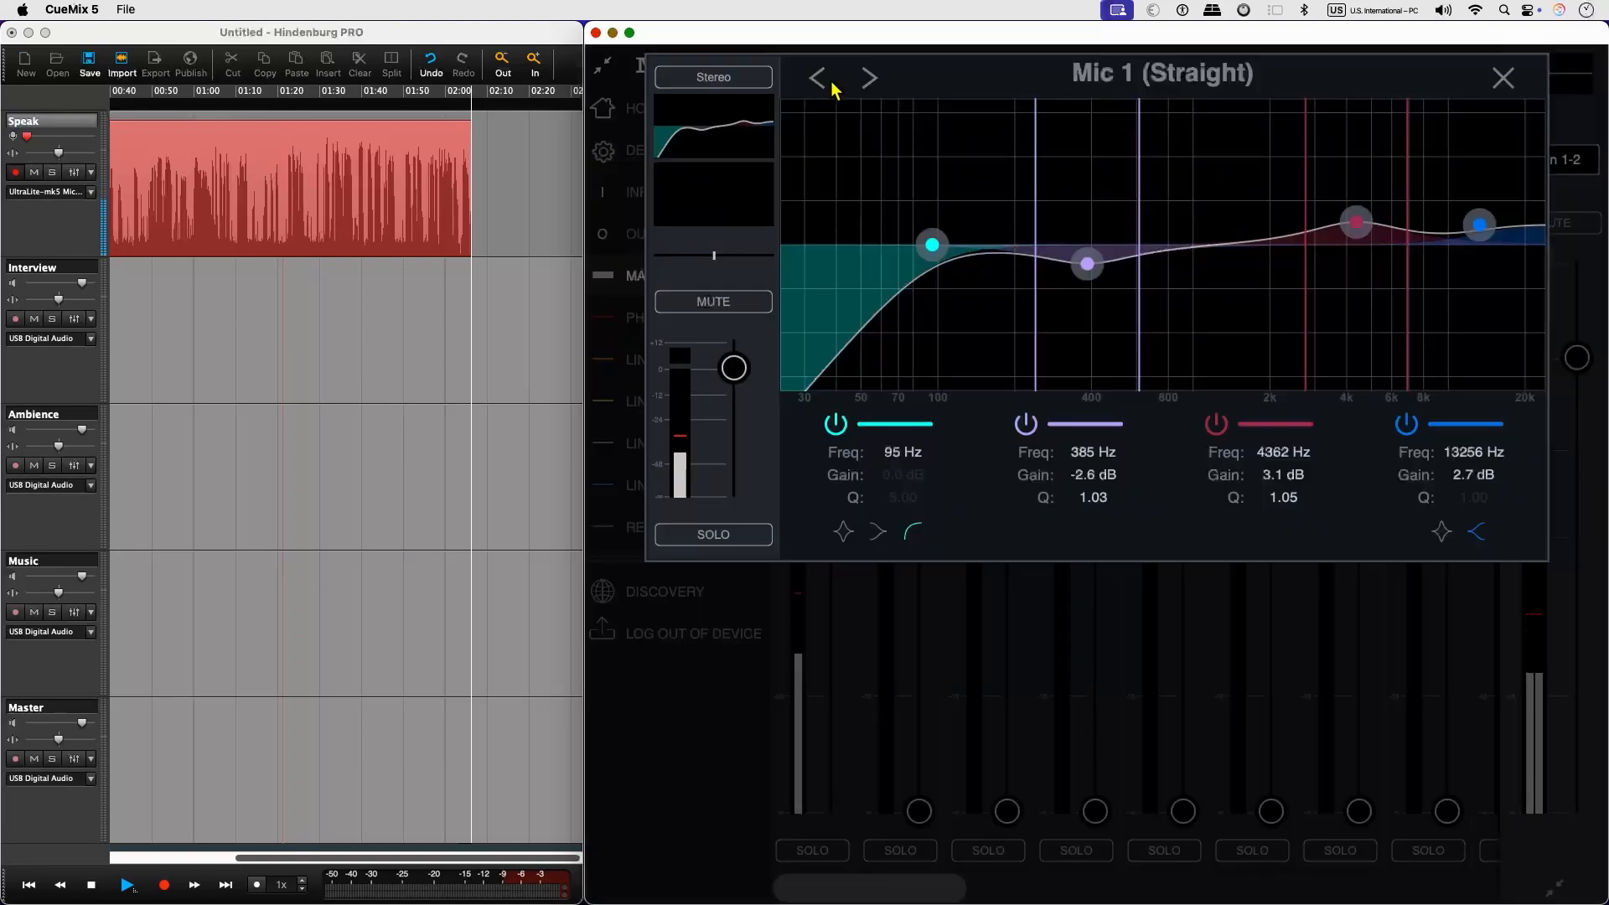
{"action": "left_click_drag", "start_coordinate": [932, 244], "coordinate": [1061, 252]}
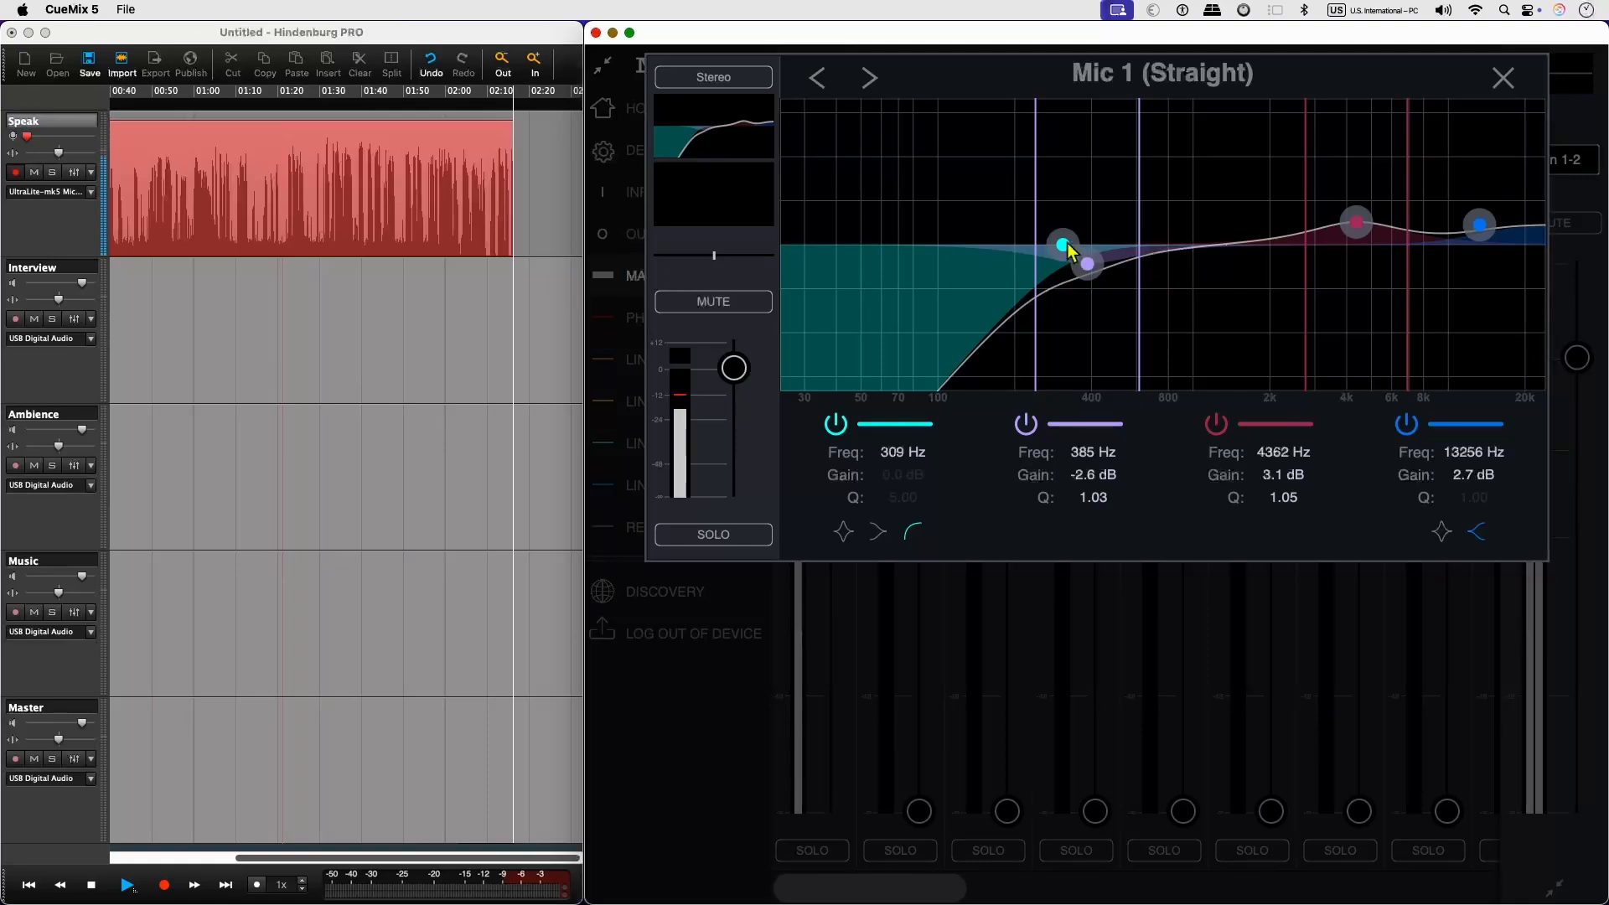
{"action": "left_click_drag", "start_coordinate": [1086, 263], "coordinate": [1260, 251]}
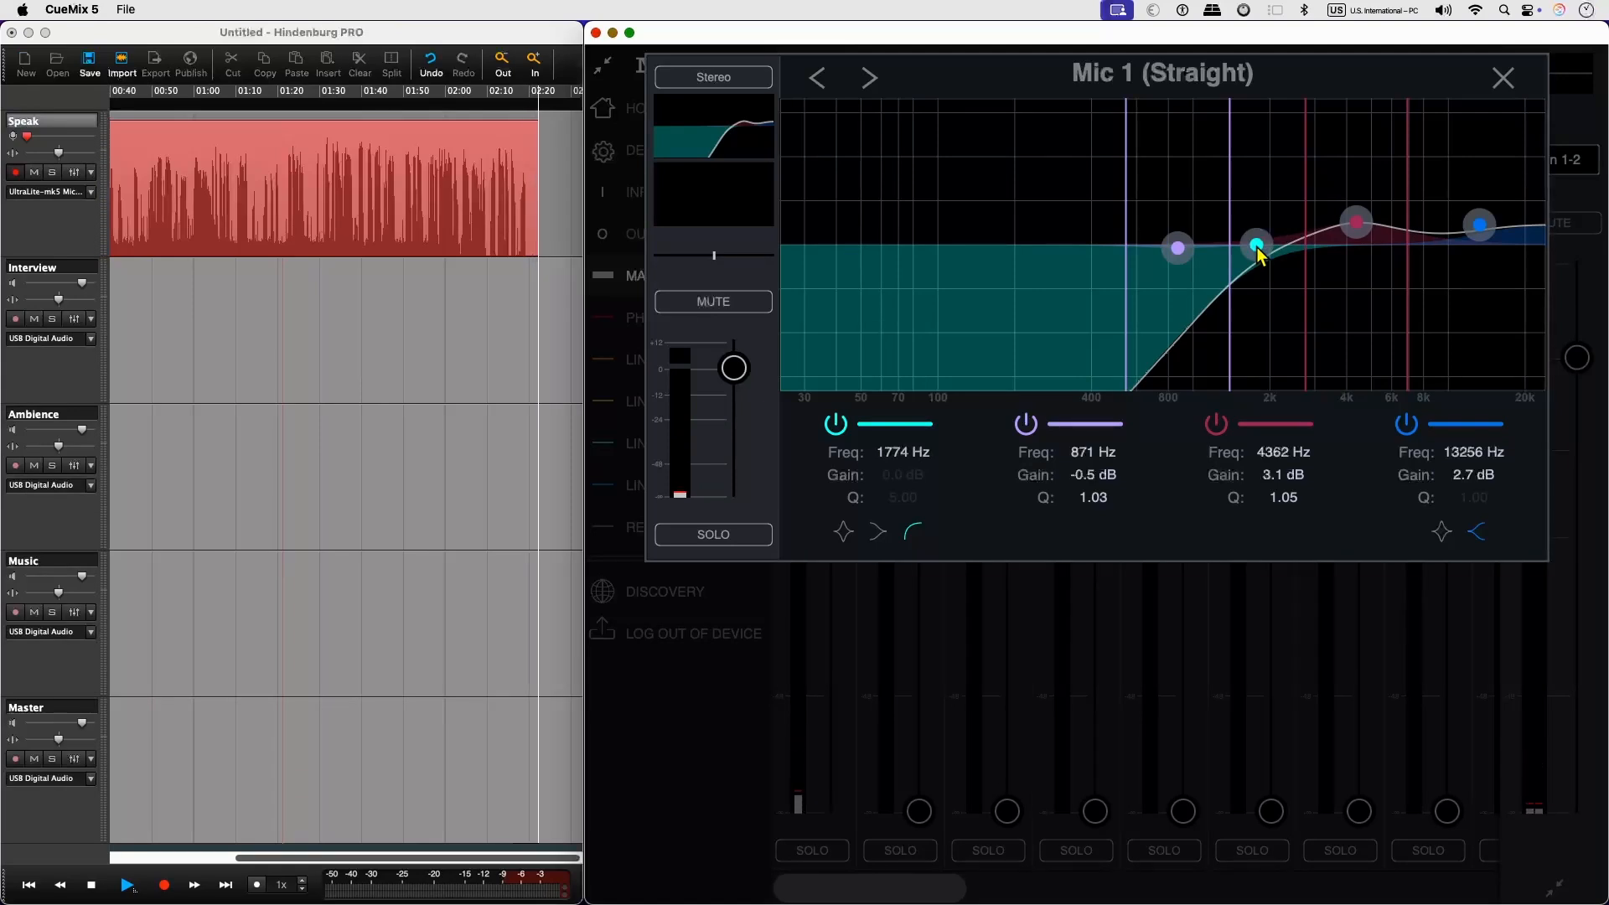
{"action": "left_click_drag", "start_coordinate": [1258, 249], "coordinate": [923, 245]}
{"action": "left_click_drag", "start_coordinate": [1178, 248], "coordinate": [1071, 268]}
{"action": "left_click_drag", "start_coordinate": [923, 245], "coordinate": [940, 245]}
Widen the mixer window to fill the screen and enable Mic 1's gate with a -48.0 dB threshold and 161 ms release.
{"action": "left_click_drag", "start_coordinate": [583, 445], "coordinate": [2, 419]}
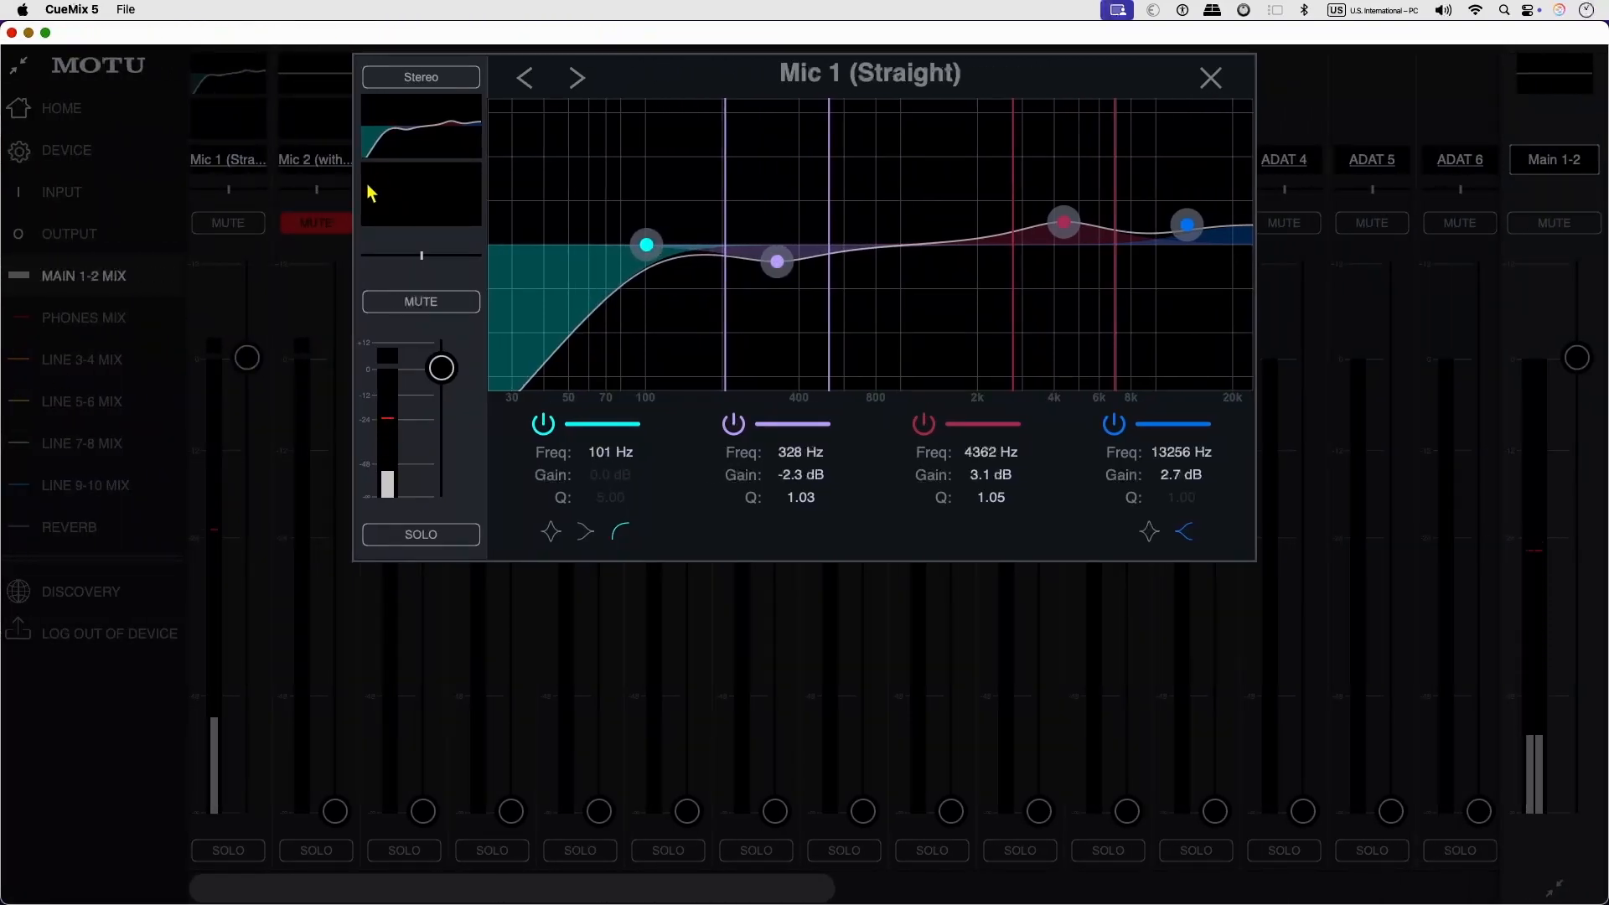
{"action": "left_click", "coordinate": [436, 210]}
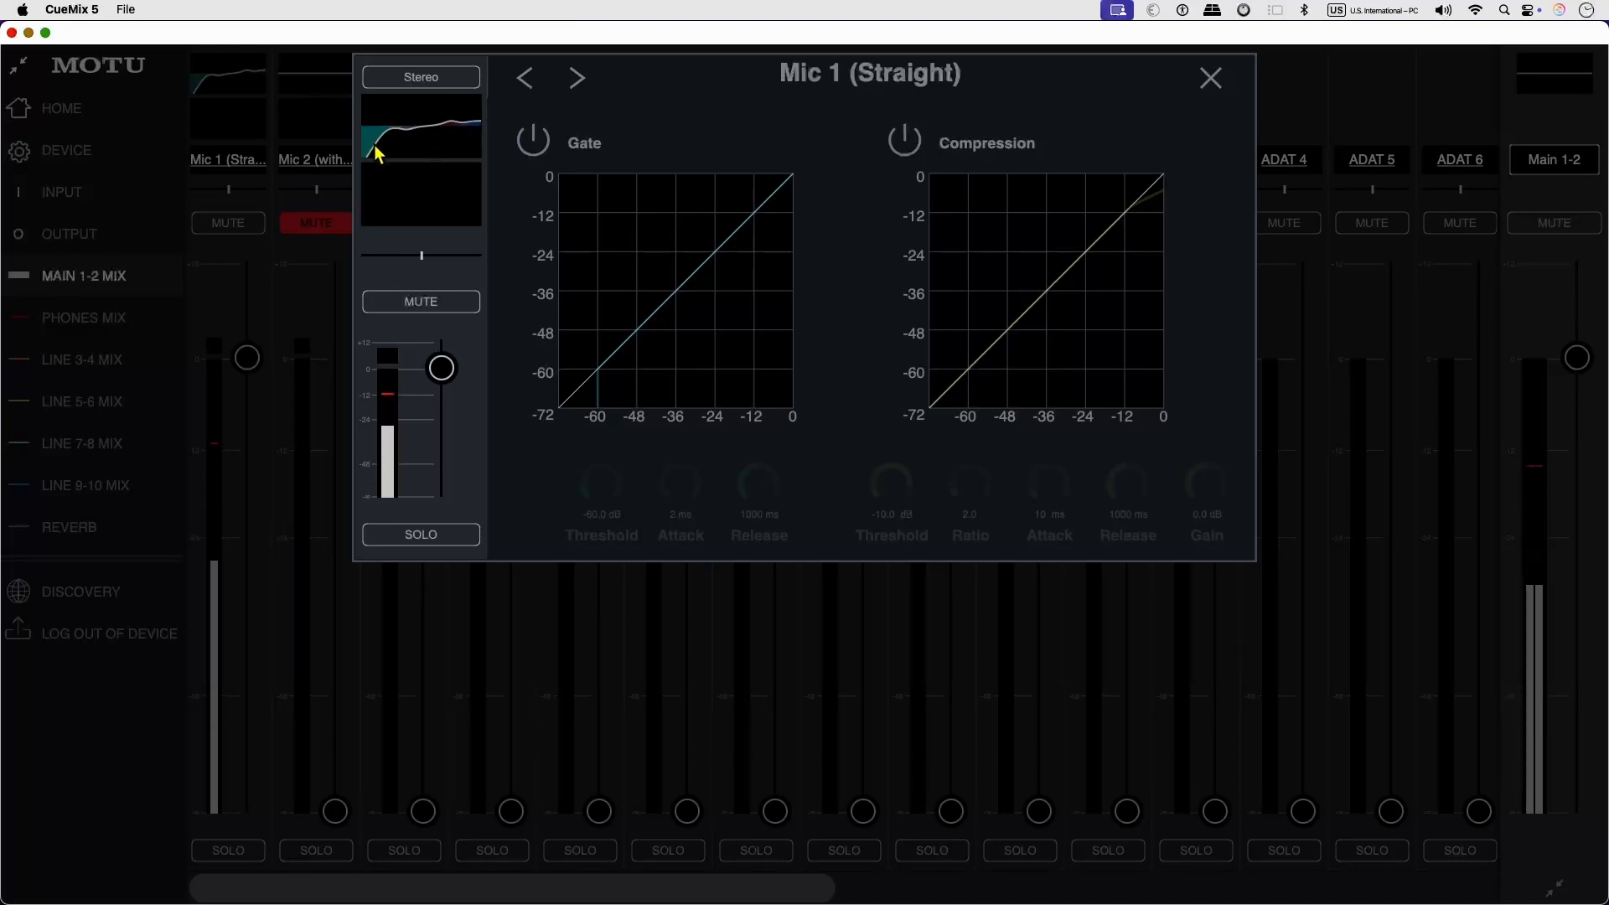
{"action": "left_click", "coordinate": [534, 140]}
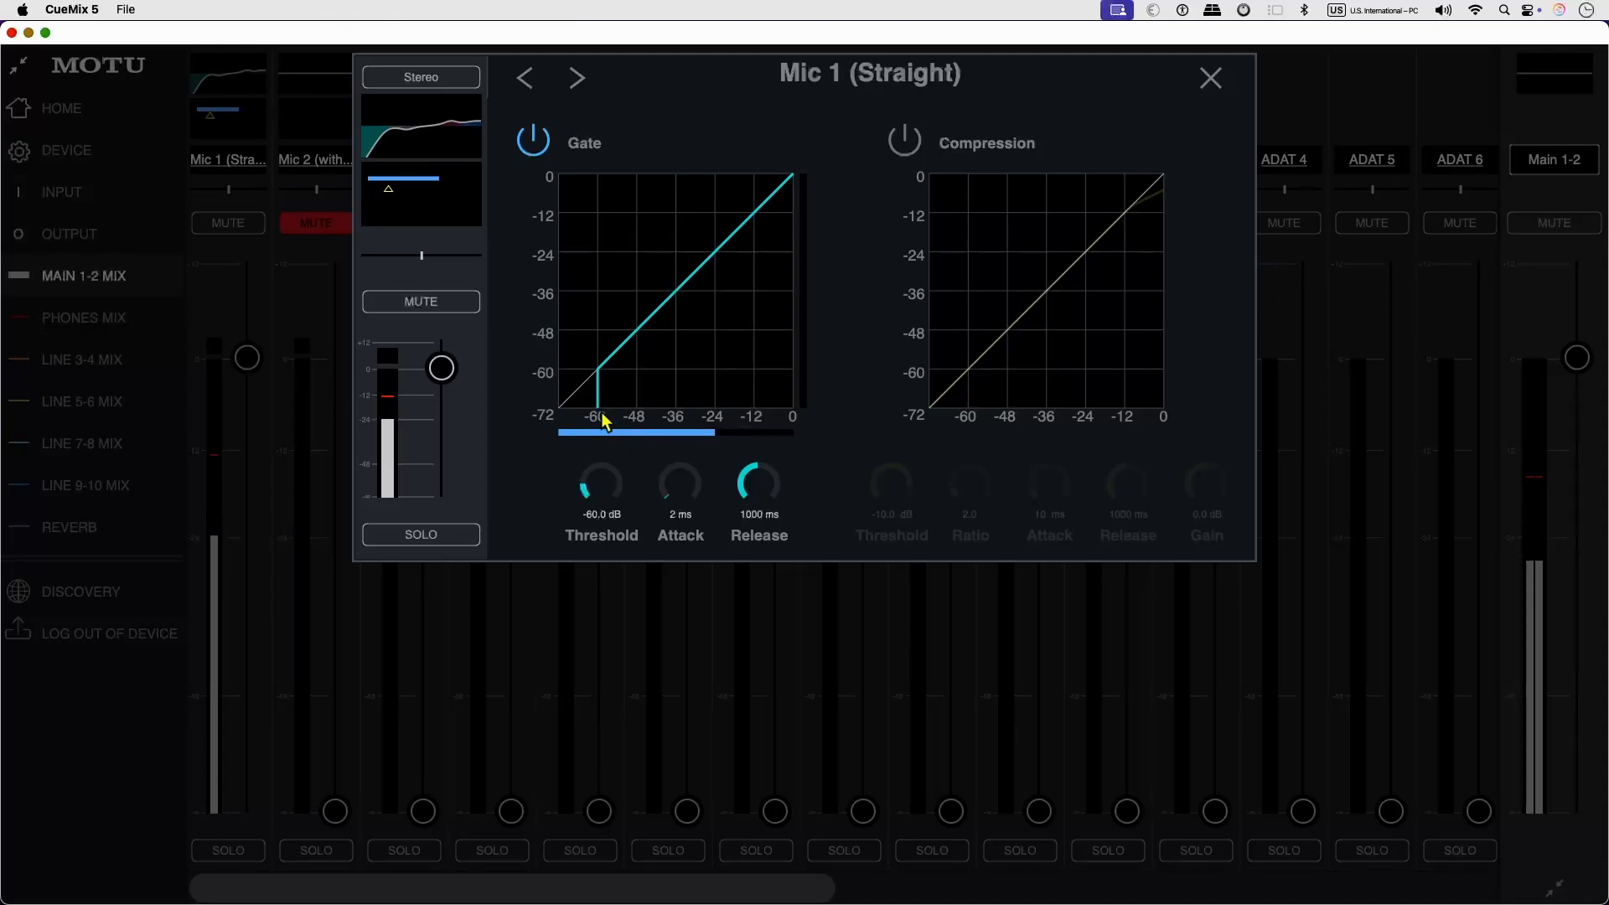
{"action": "left_click_drag", "start_coordinate": [623, 399], "coordinate": [672, 410]}
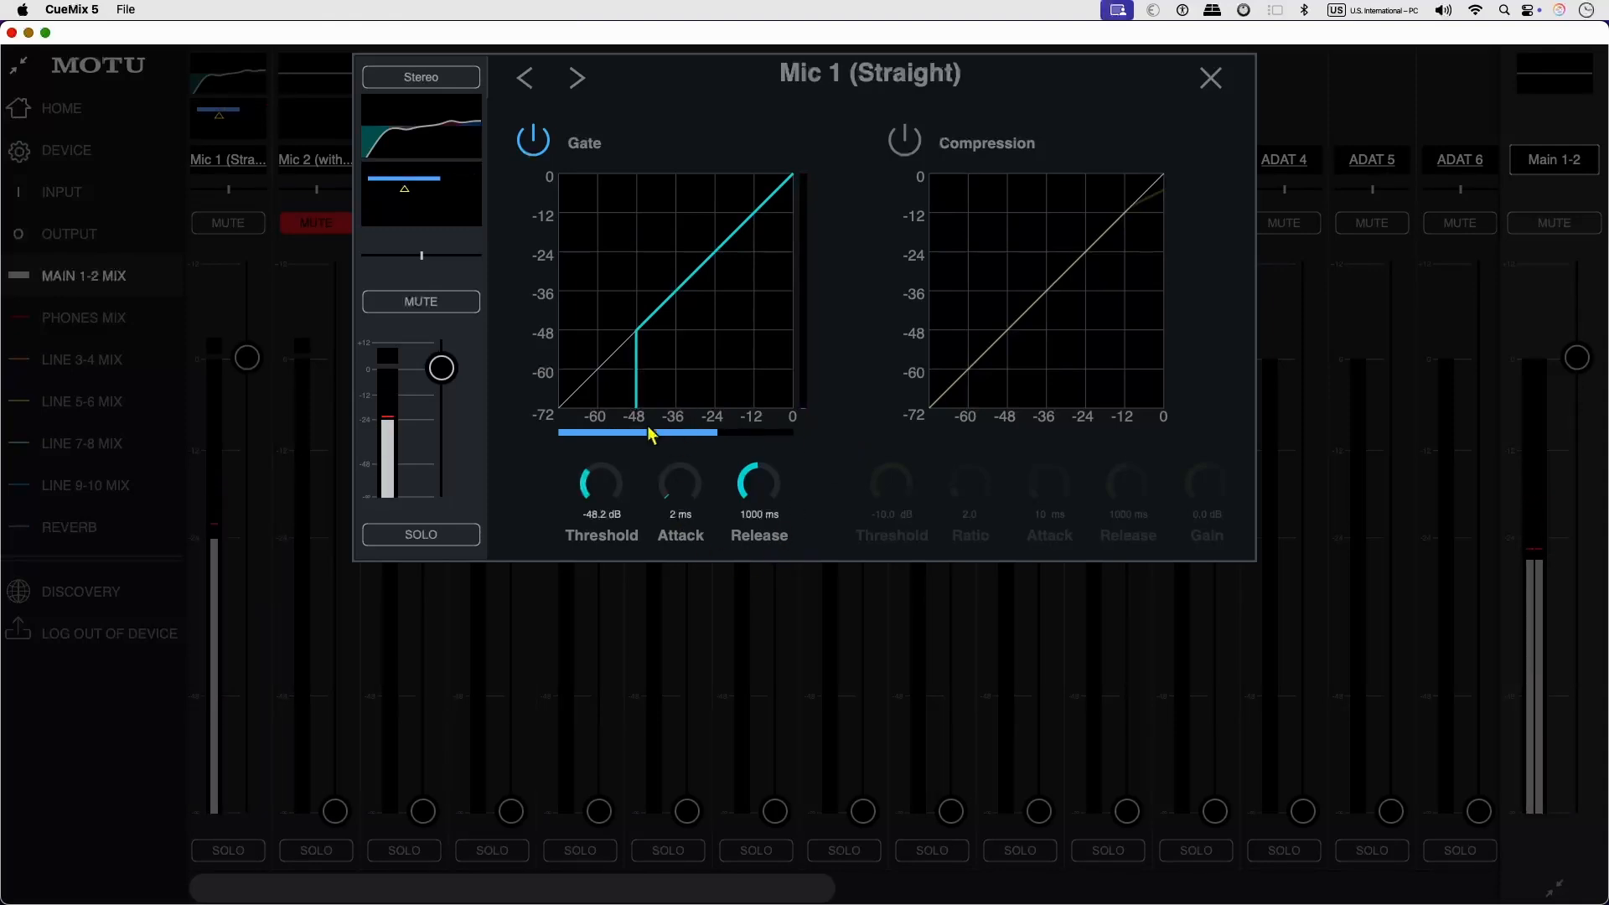
{"action": "scroll", "coordinate": [608, 494], "scroll_direction": "up", "scroll_amount": 1}
{"action": "left_click_drag", "start_coordinate": [731, 495], "coordinate": [664, 546]}
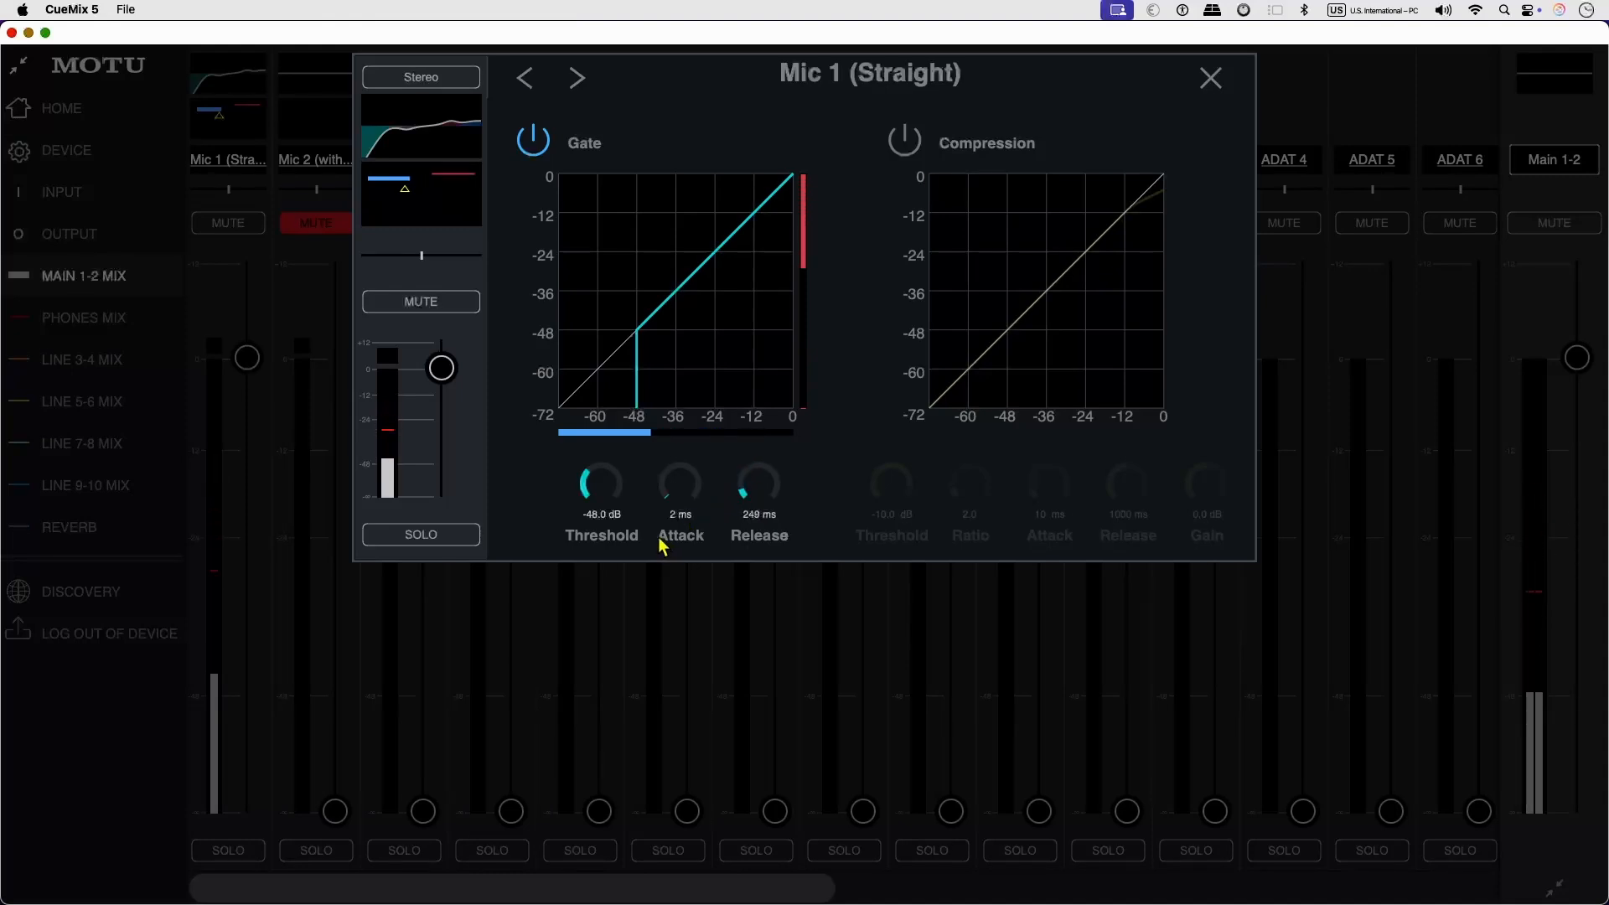
{"action": "left_click_drag", "start_coordinate": [668, 577], "coordinate": [803, 525]}
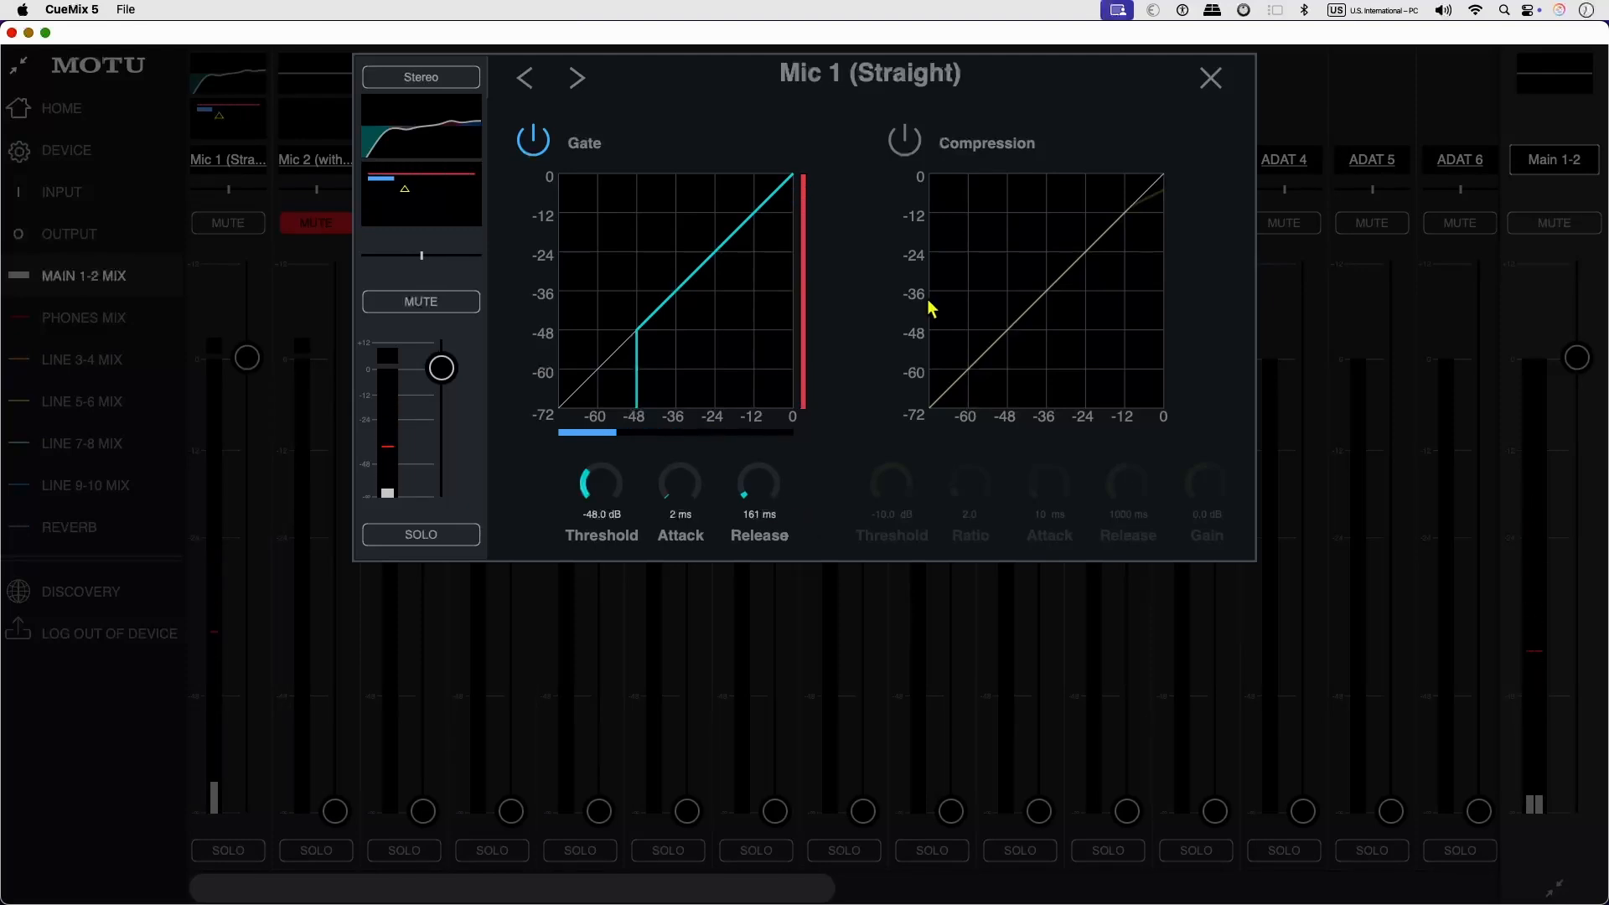
Enable Mic 1's compression with a threshold of -11.6 dB, ratio of 3.1, release of 185 ms and gain of 2.2 dB.
{"action": "left_click", "coordinate": [905, 140]}
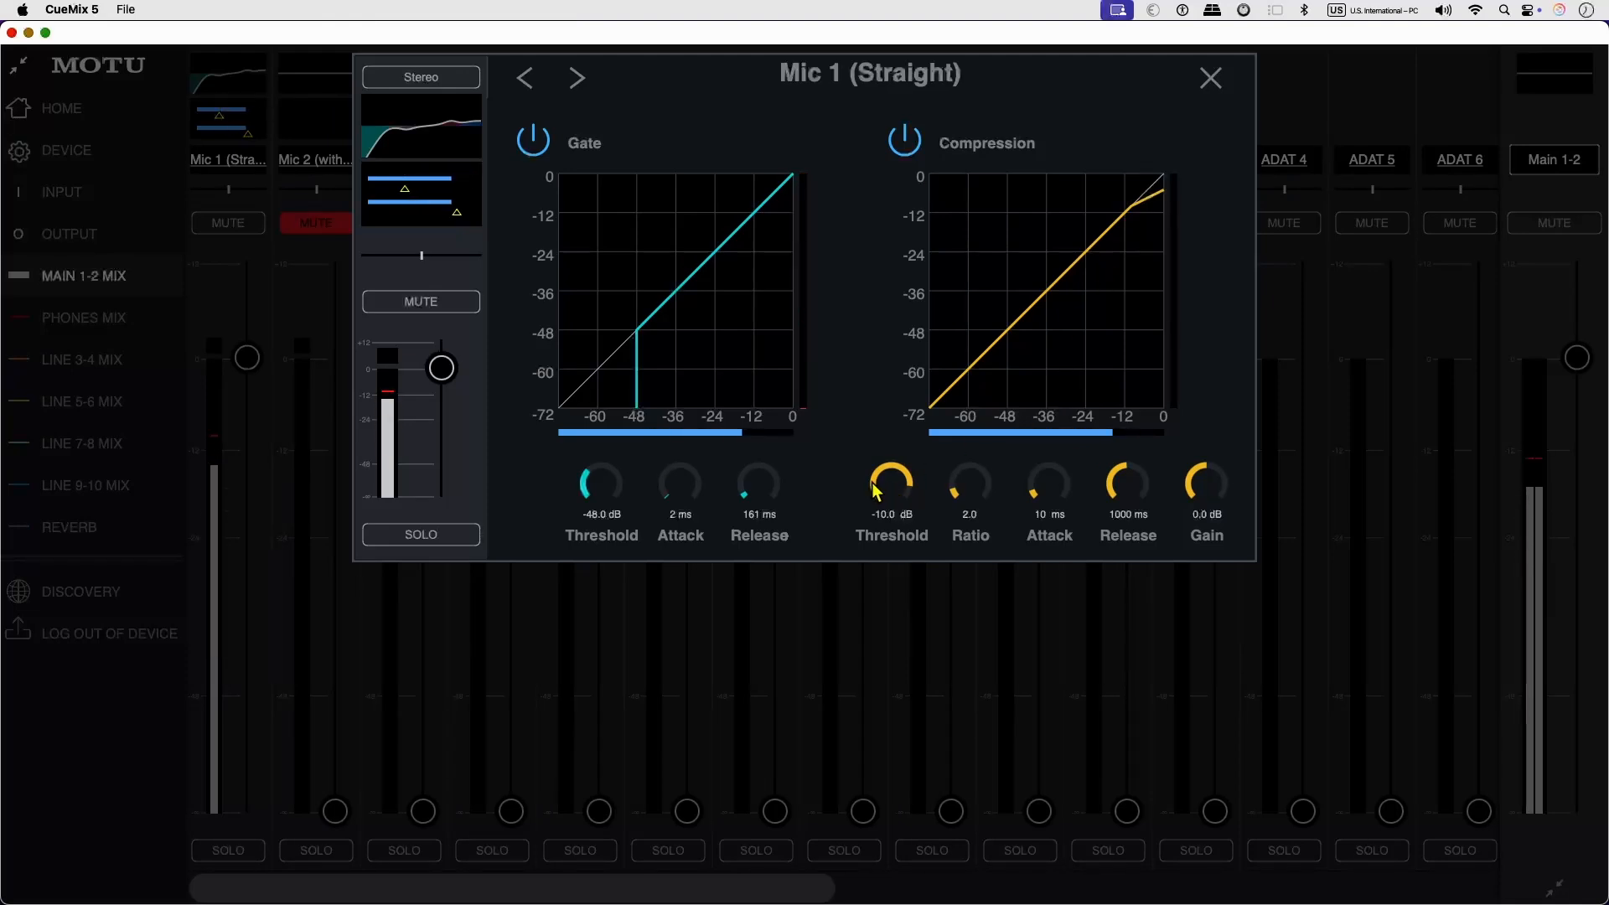
{"action": "left_click_drag", "start_coordinate": [873, 481], "coordinate": [876, 492]}
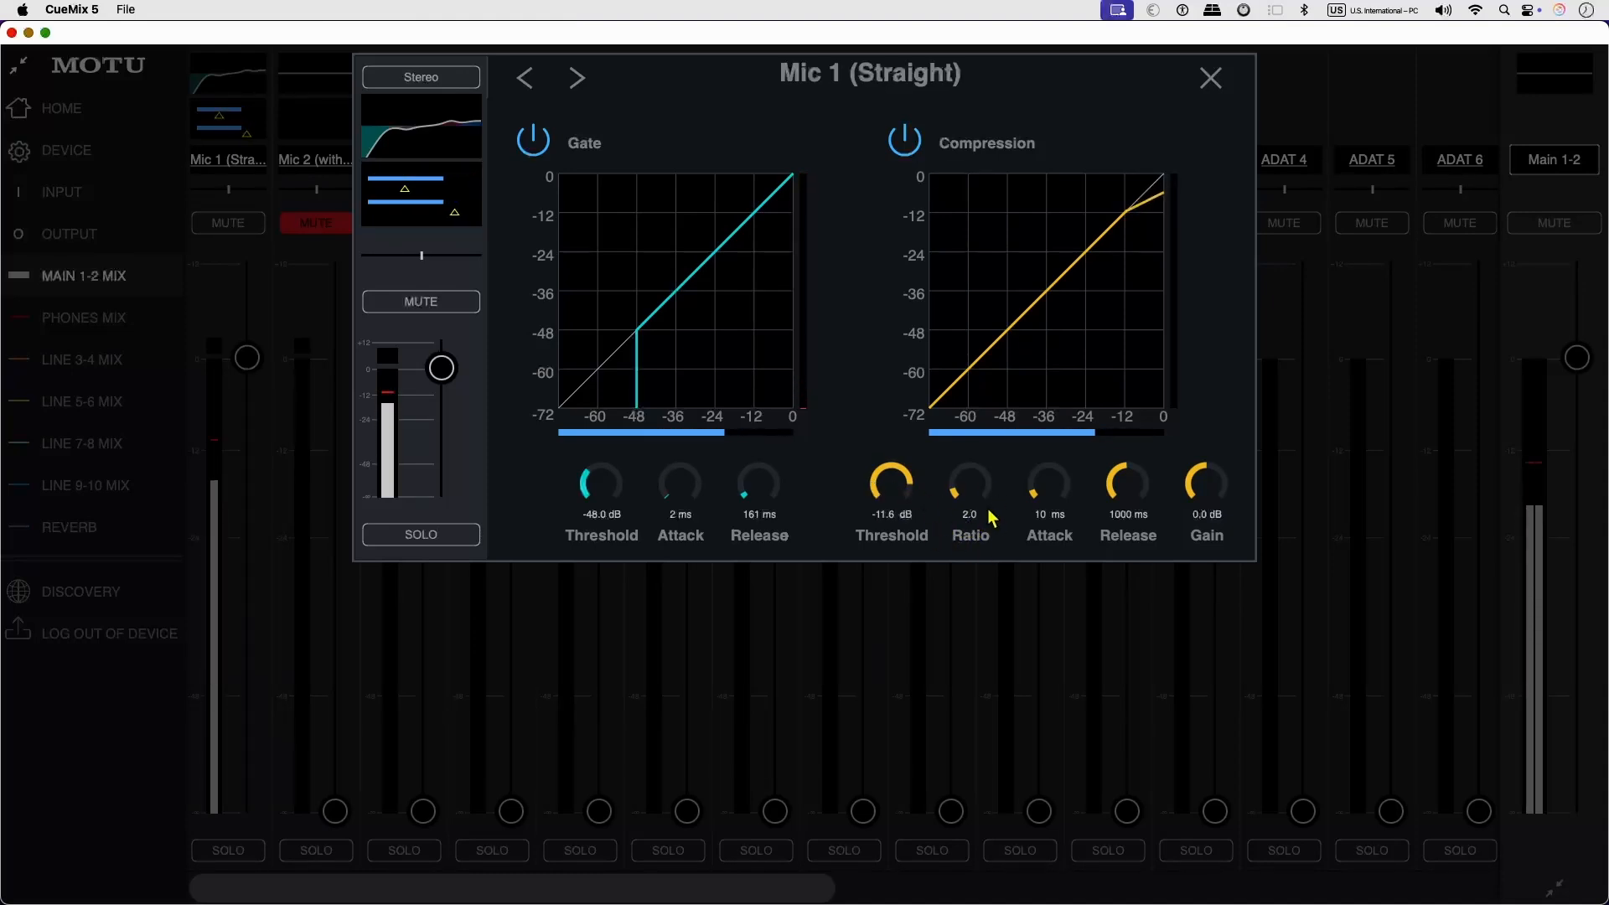
{"action": "left_click_drag", "start_coordinate": [983, 509], "coordinate": [961, 475]}
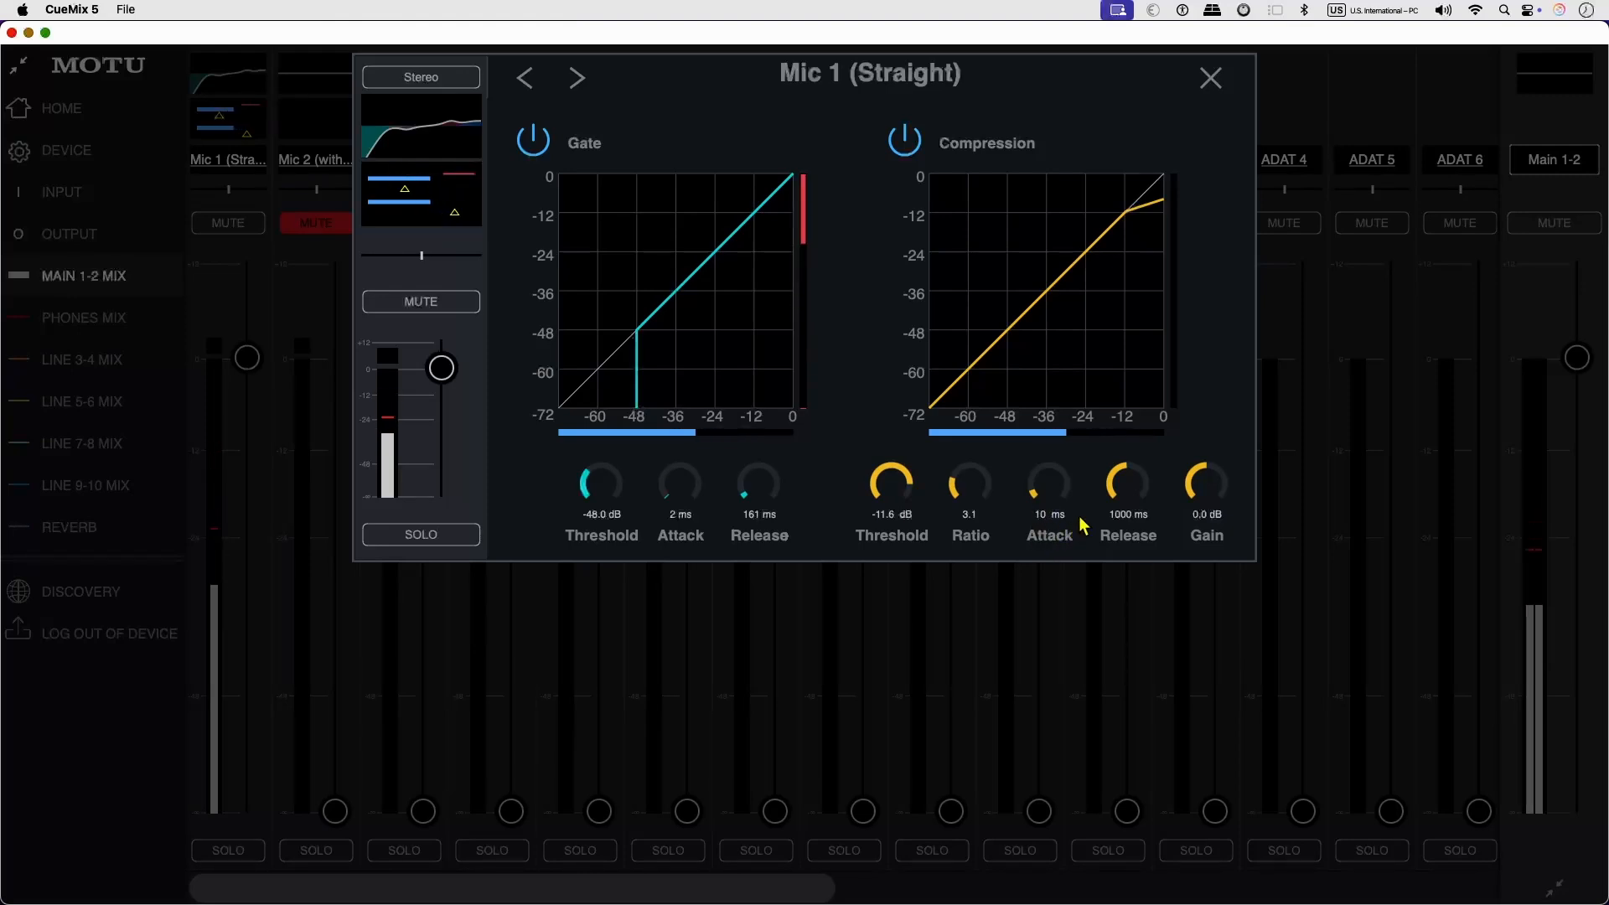
{"action": "left_click_drag", "start_coordinate": [1120, 472], "coordinate": [1108, 496]}
{"action": "left_click_drag", "start_coordinate": [1037, 545], "coordinate": [1030, 560]}
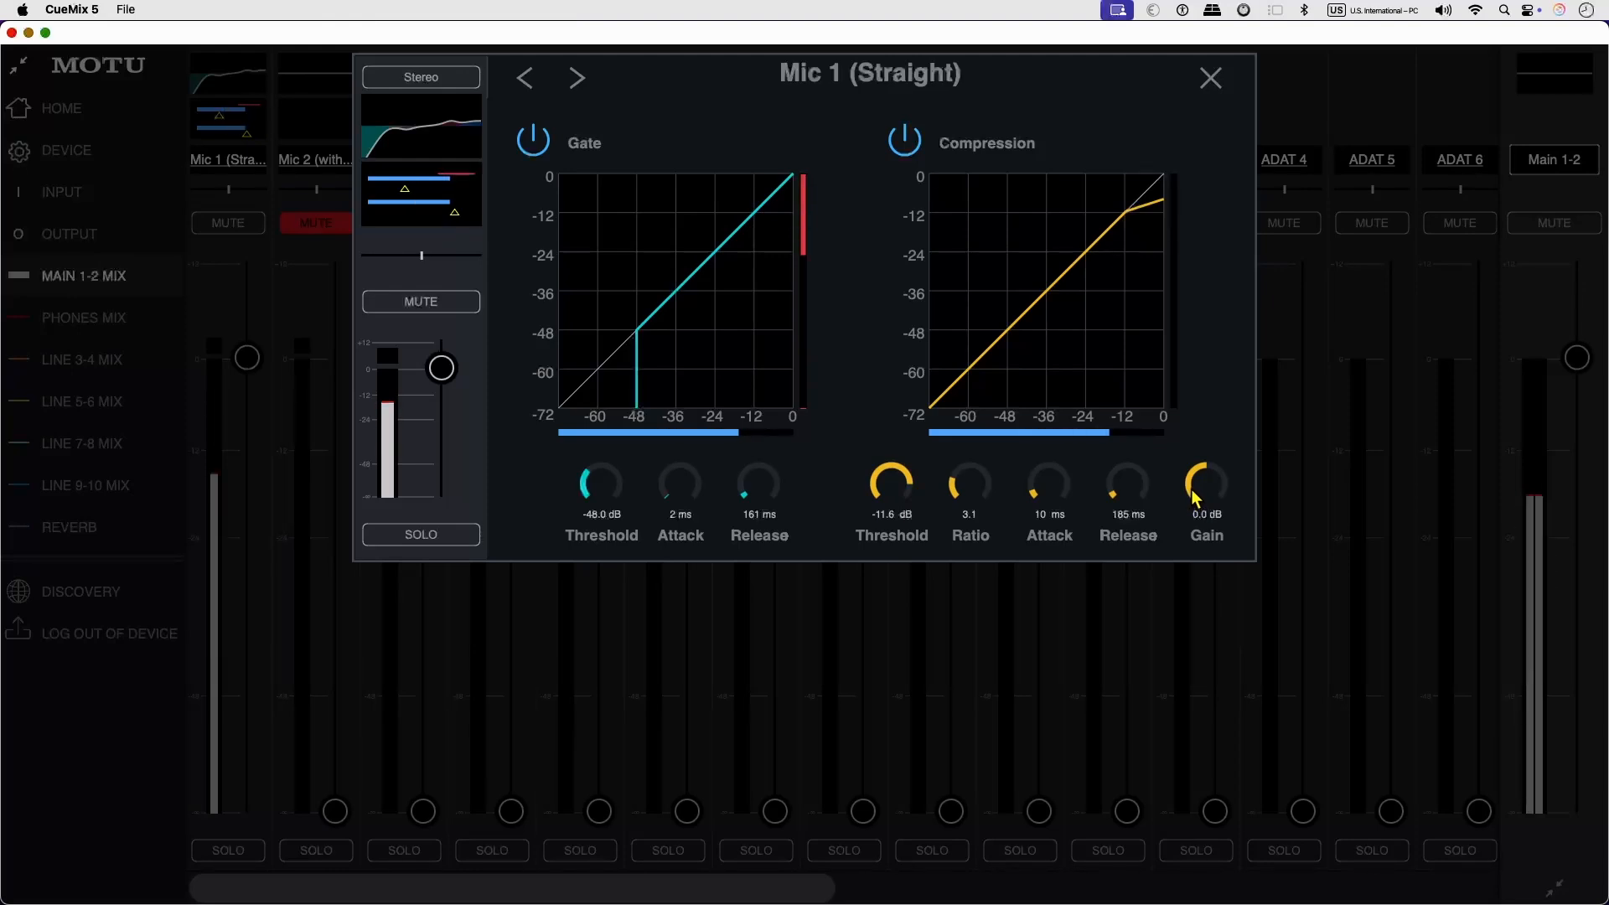
{"action": "left_click_drag", "start_coordinate": [1191, 491], "coordinate": [1207, 457]}
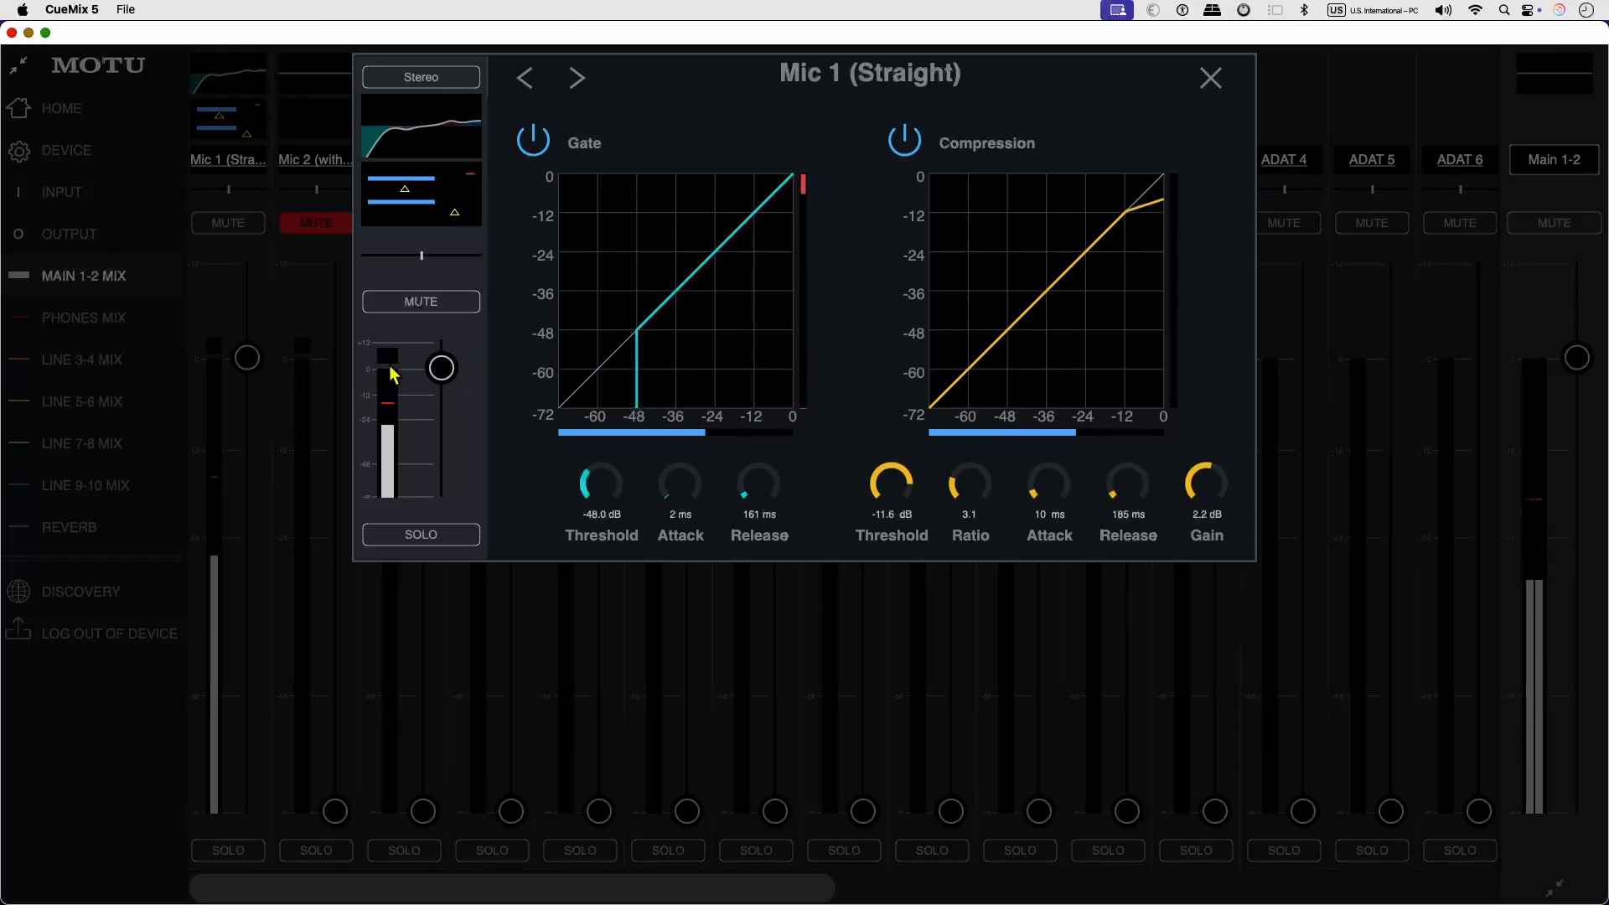
Compare Mic 1 with compression off and back on, and close the channel editor.
{"action": "left_click", "coordinate": [907, 146]}
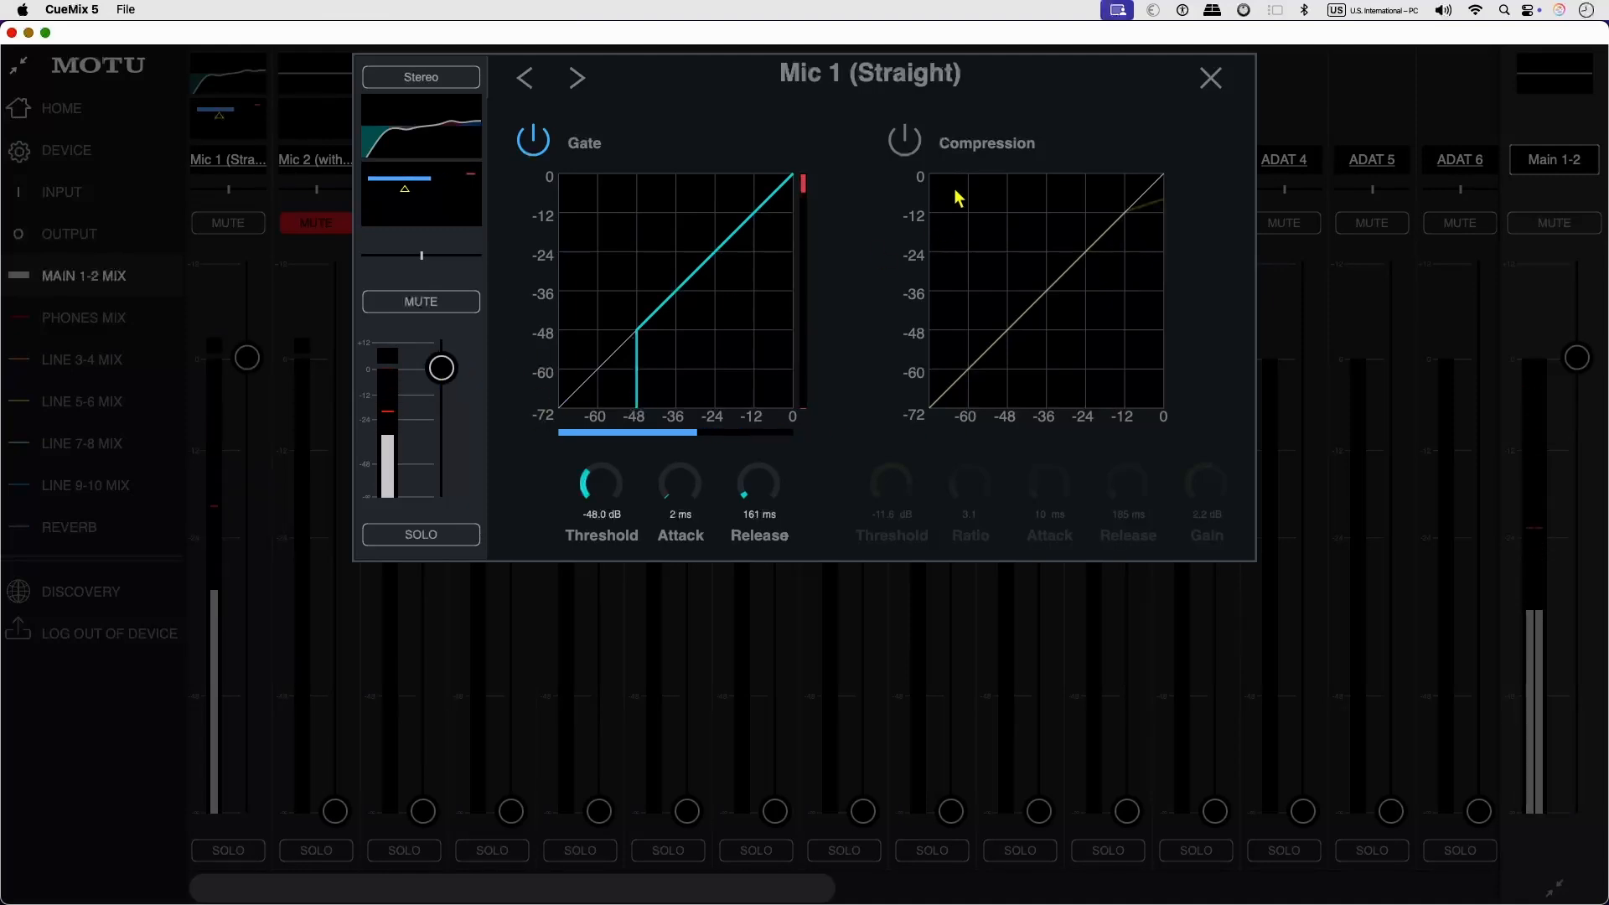
{"action": "left_click", "coordinate": [904, 140]}
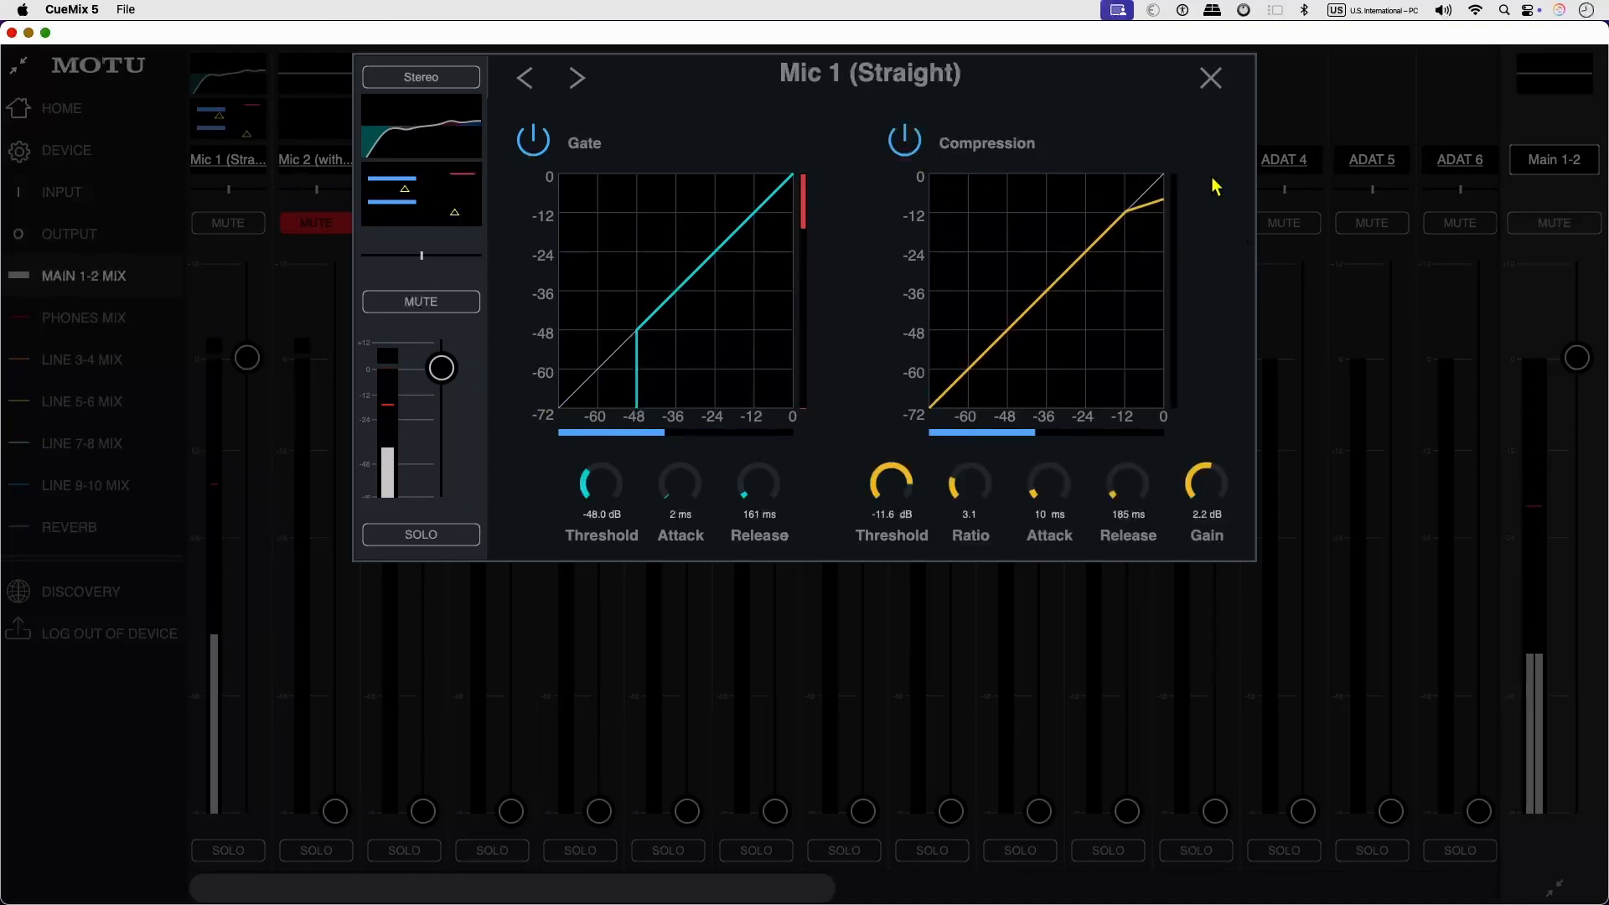
{"action": "left_click", "coordinate": [1210, 77]}
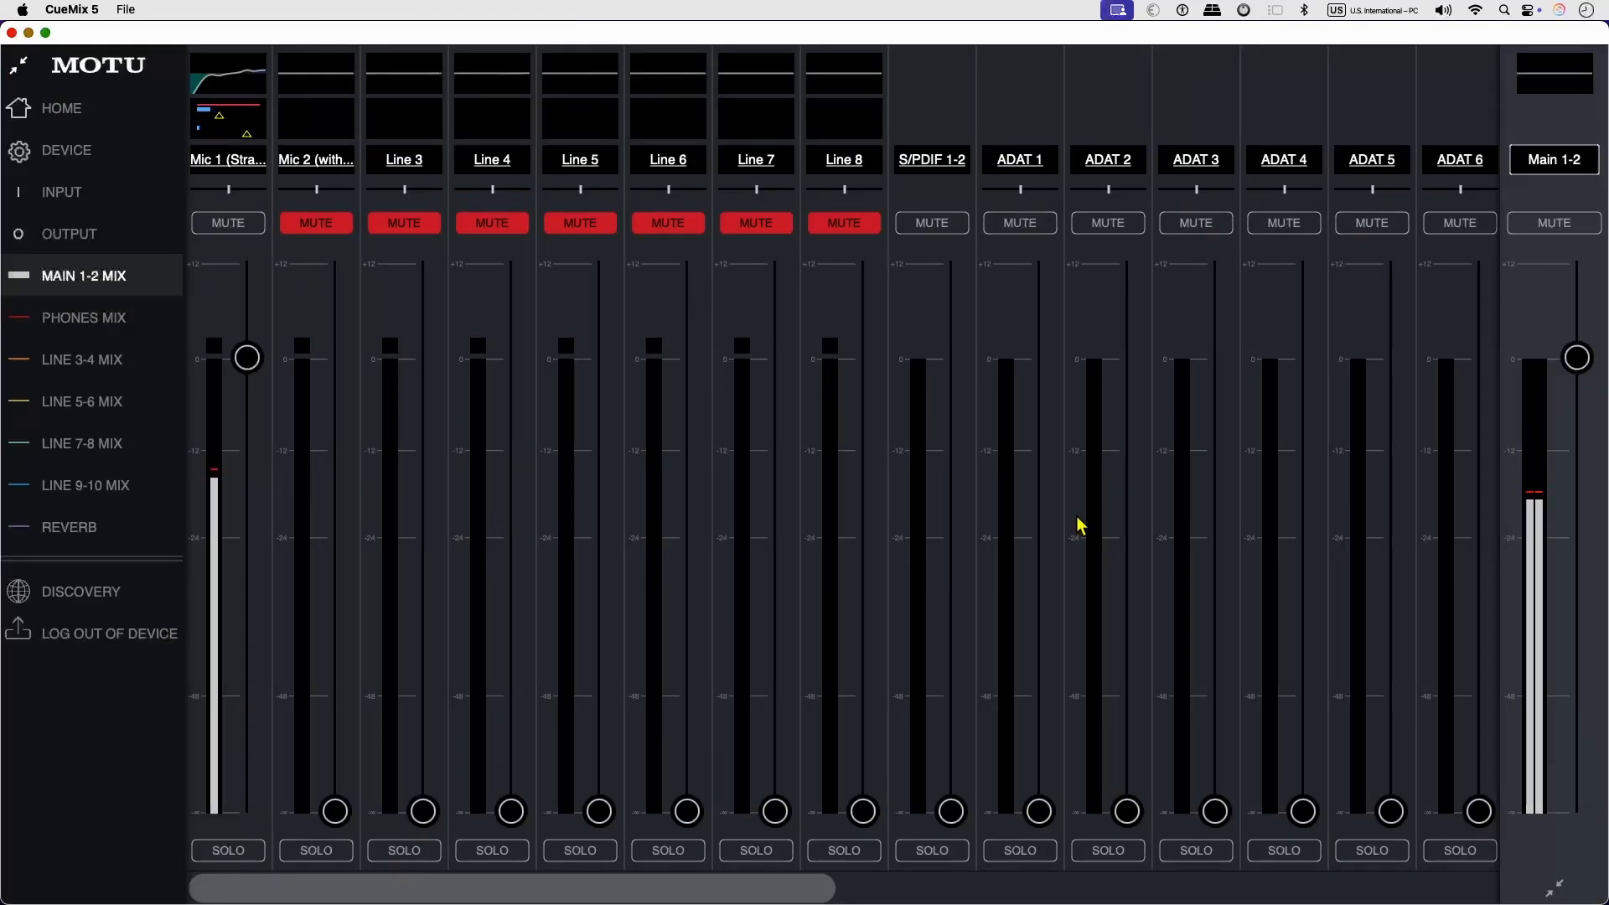
In the Reverb mix, unmute Mic 1 and raise its fader to 0 dB.
{"action": "left_click", "coordinate": [84, 530]}
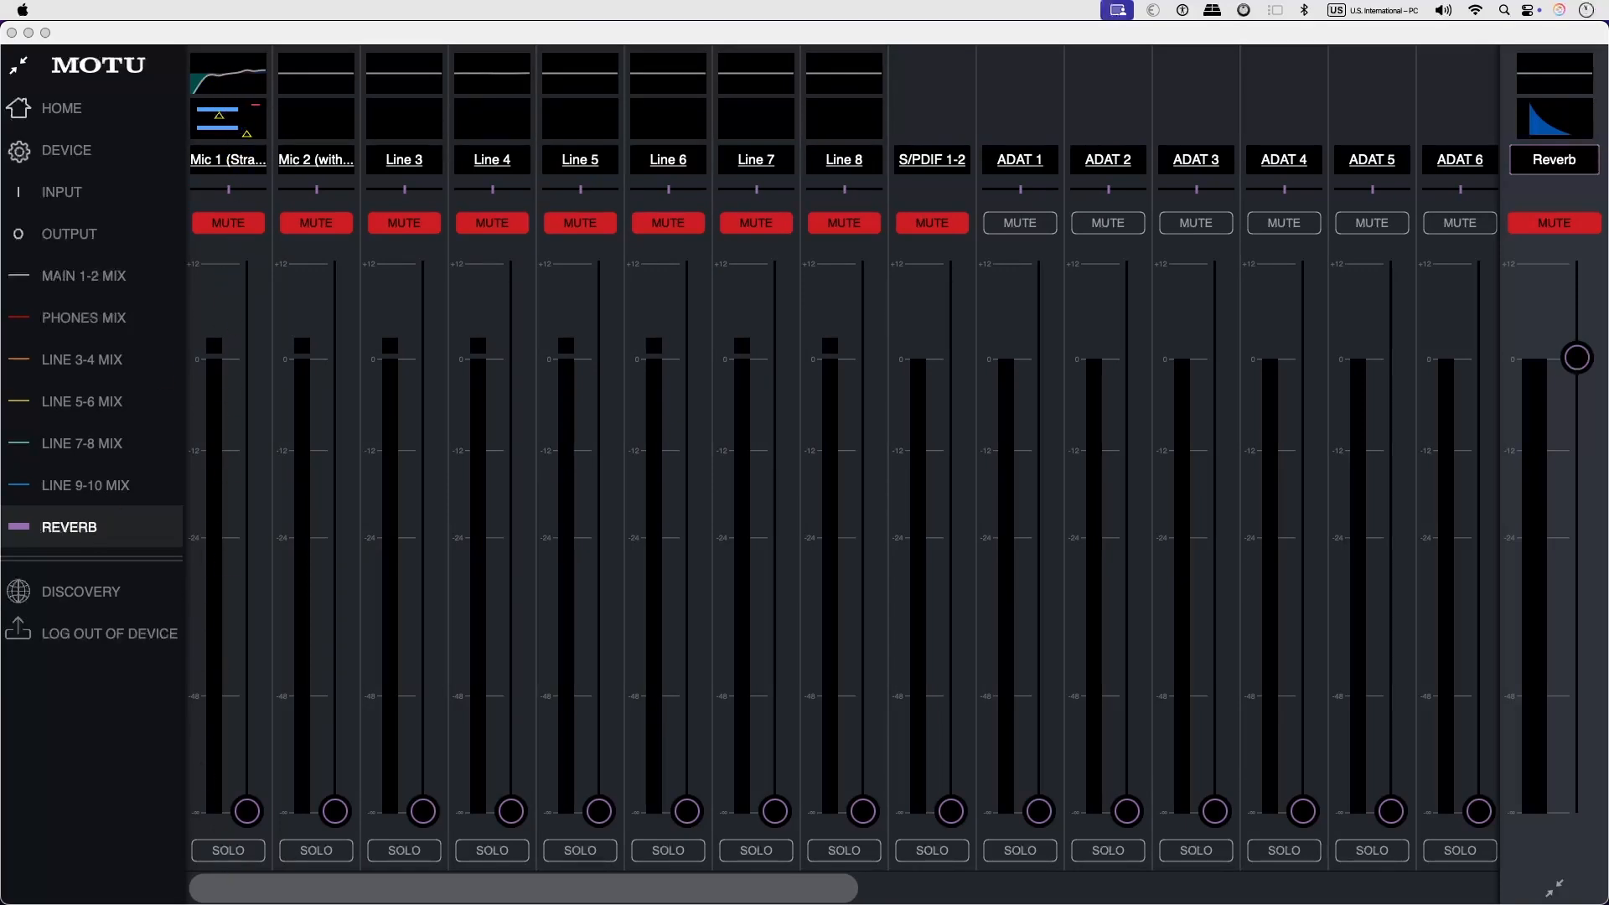
{"action": "left_click", "coordinate": [218, 228]}
{"action": "left_click", "coordinate": [222, 235]}
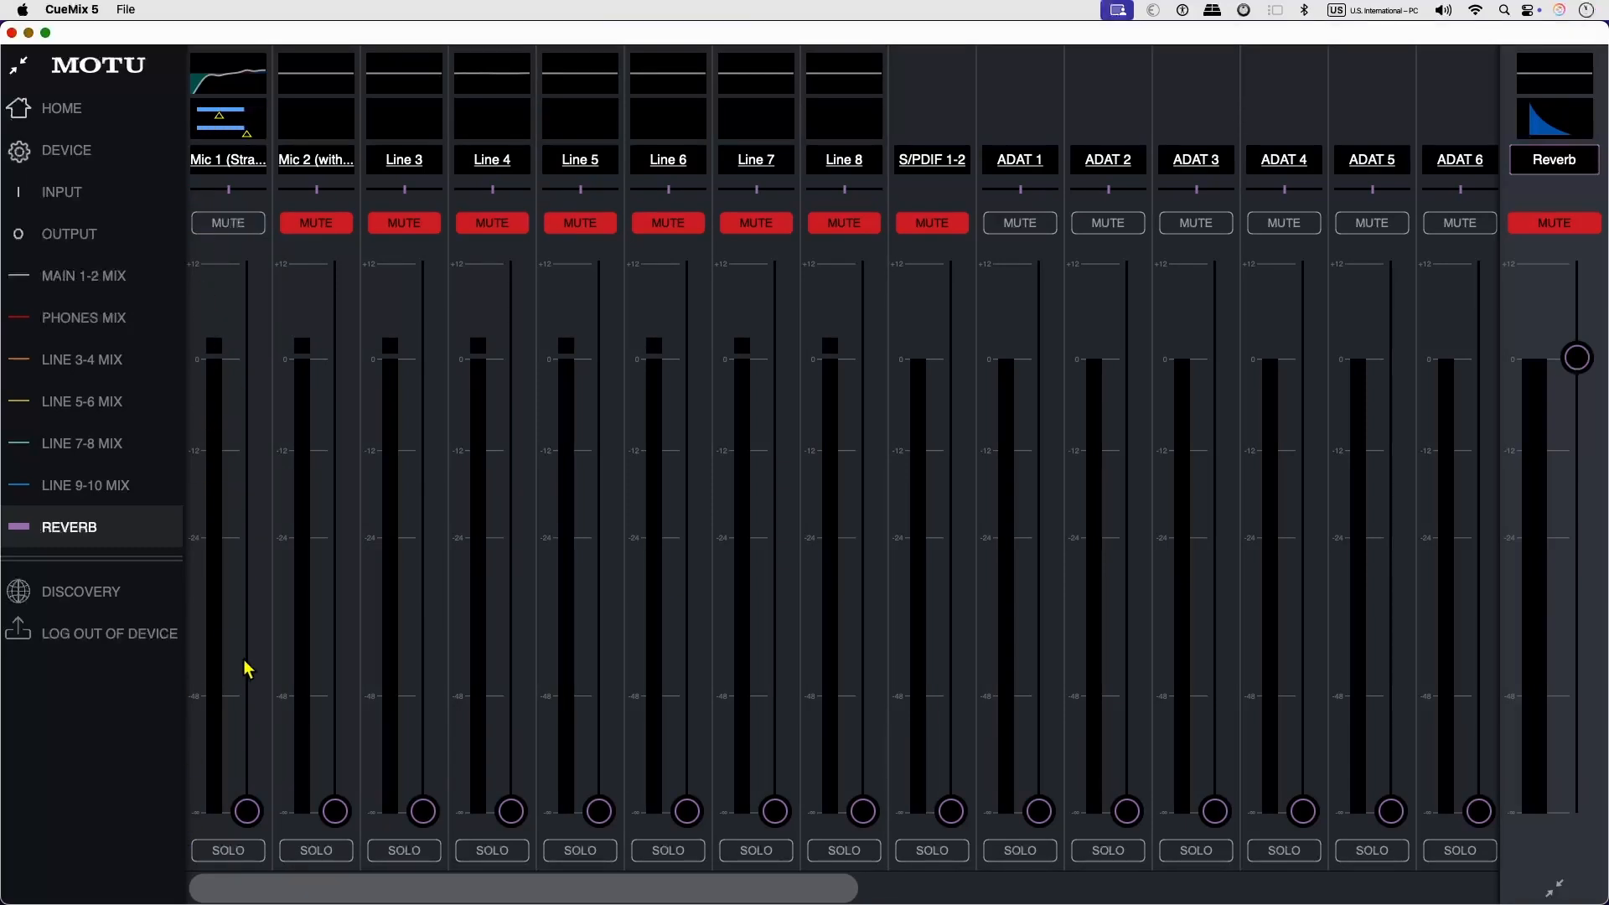
{"action": "double_click", "coordinate": [243, 813]}
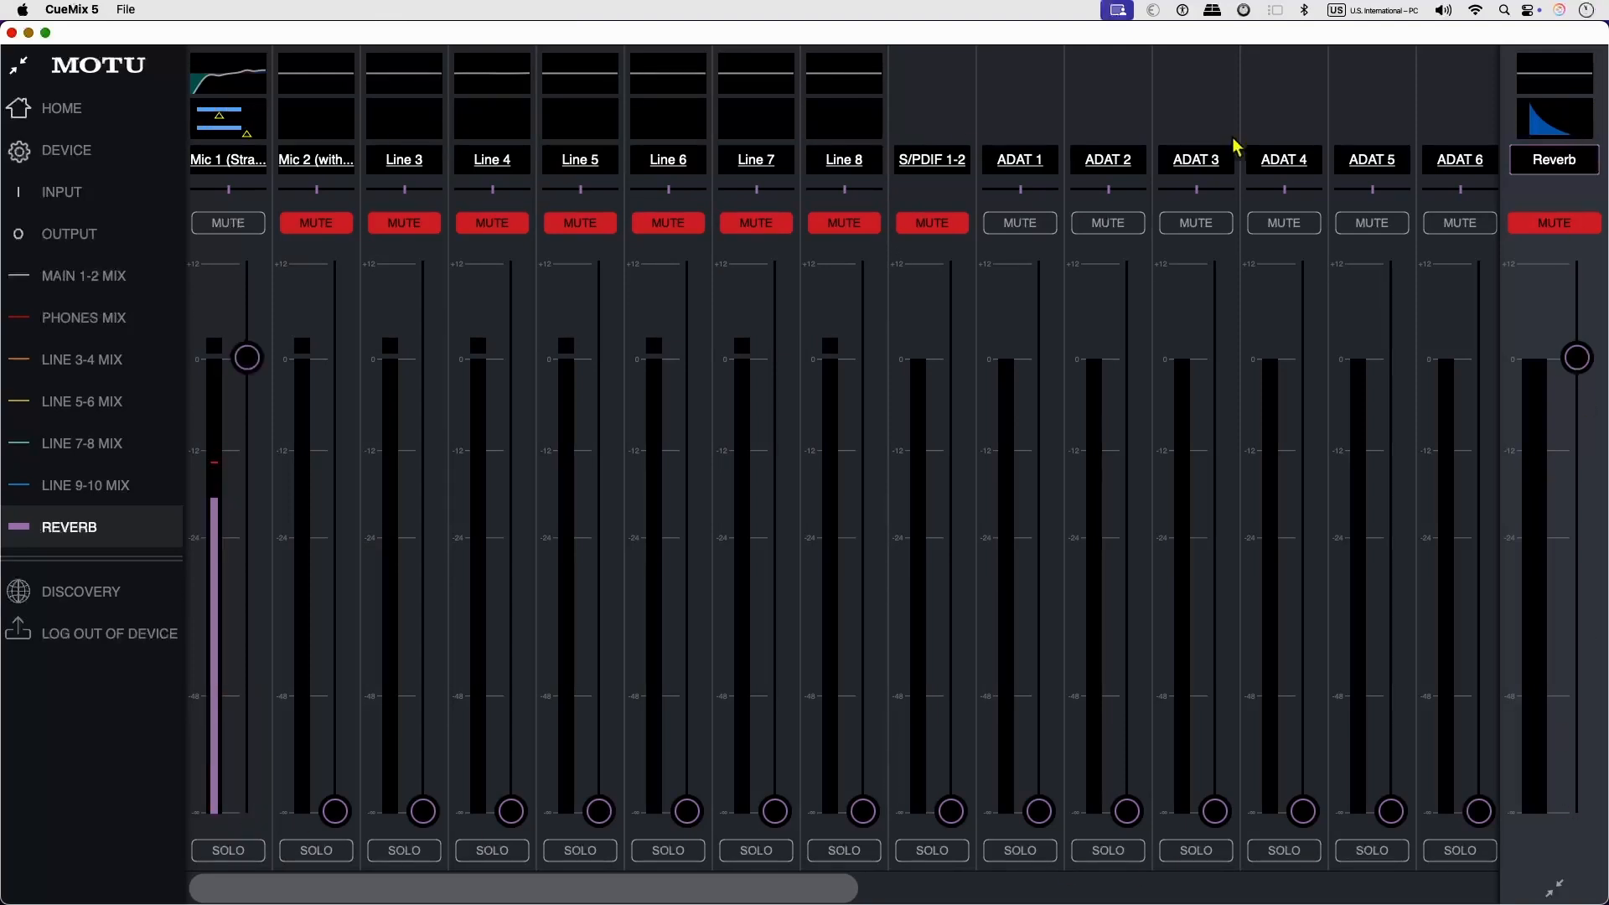
Check the Reverb channel in the Main 1-2 mix, and unmute the Reverb bus in the Reverb mix.
{"action": "left_click", "coordinate": [98, 286]}
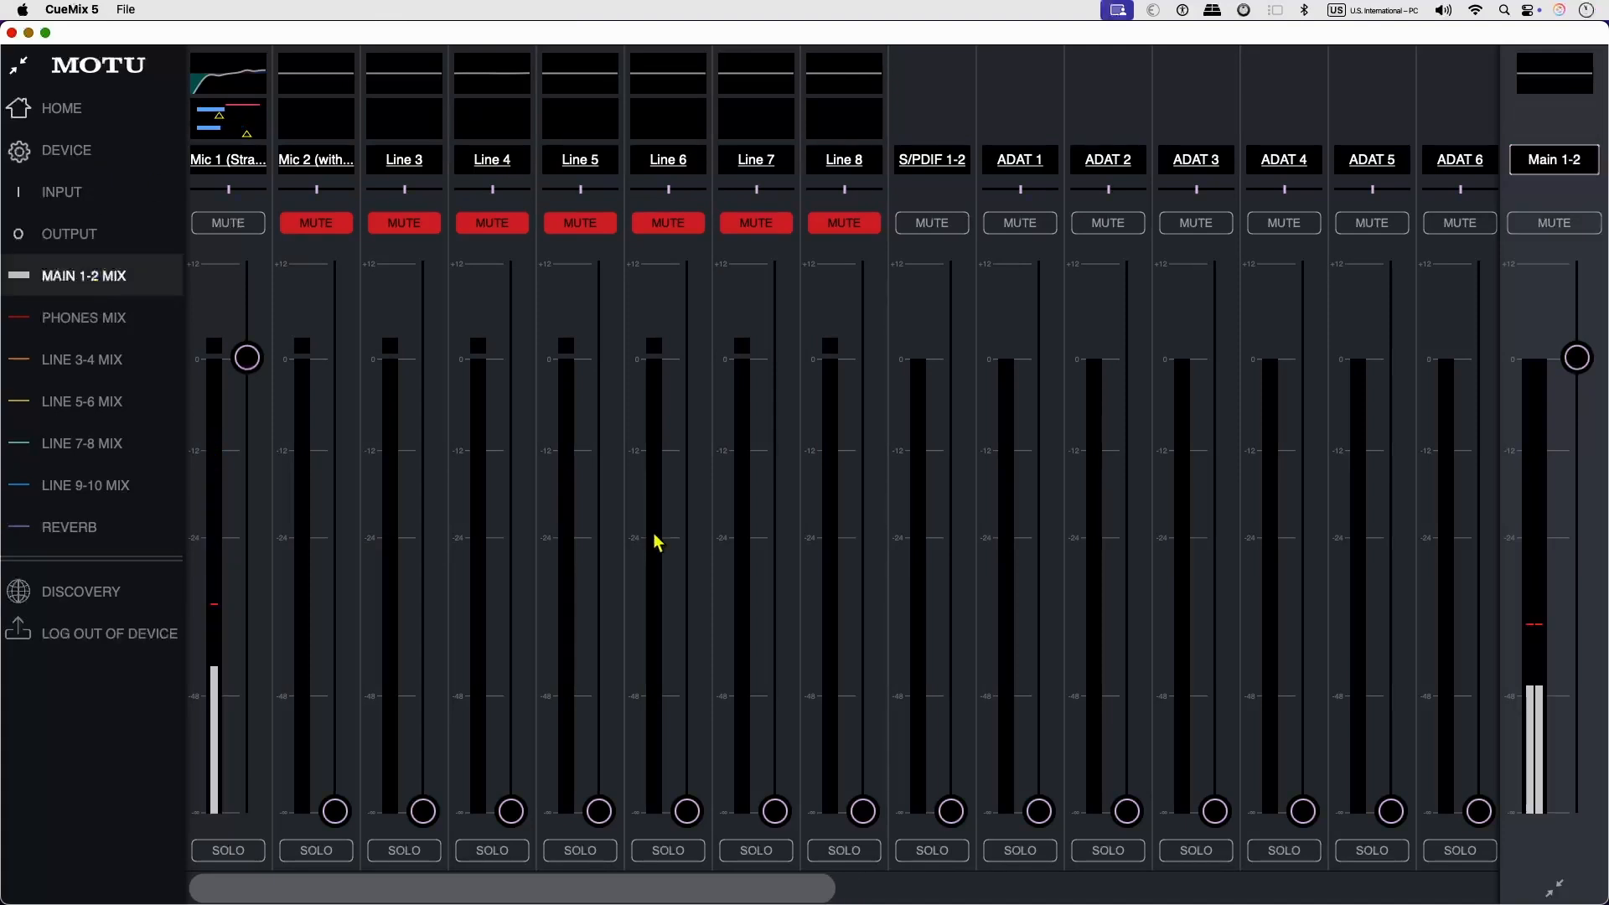
{"action": "left_click_drag", "start_coordinate": [557, 887], "coordinate": [1219, 886]}
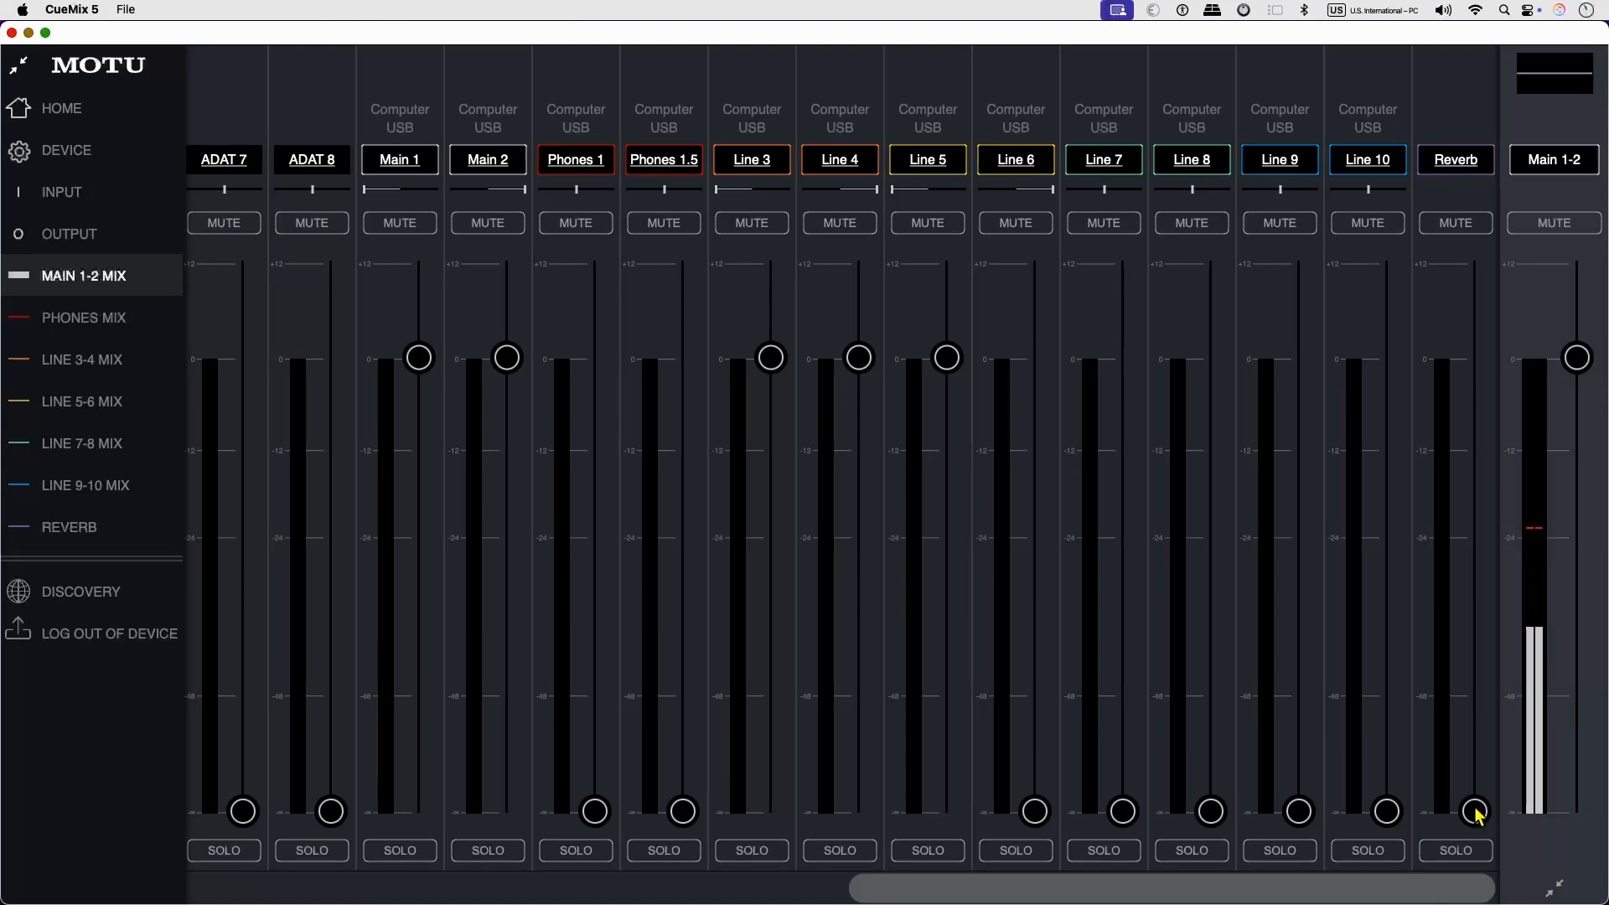
{"action": "left_click_drag", "start_coordinate": [1190, 887], "coordinate": [531, 880]}
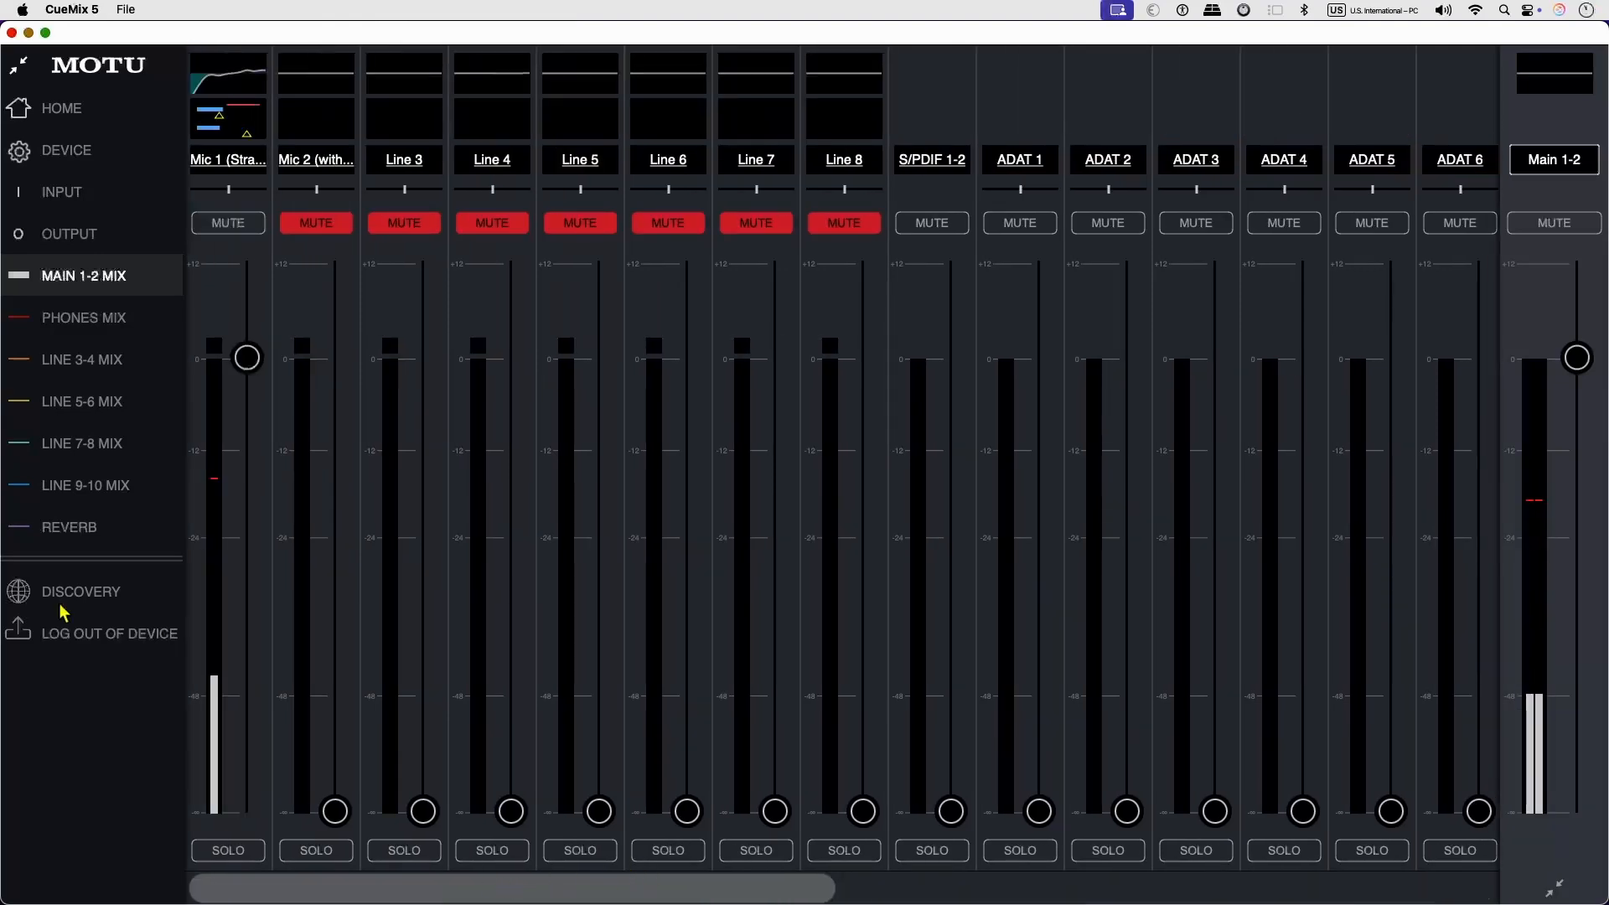
{"action": "left_click", "coordinate": [70, 527]}
{"action": "left_click", "coordinate": [1567, 229]}
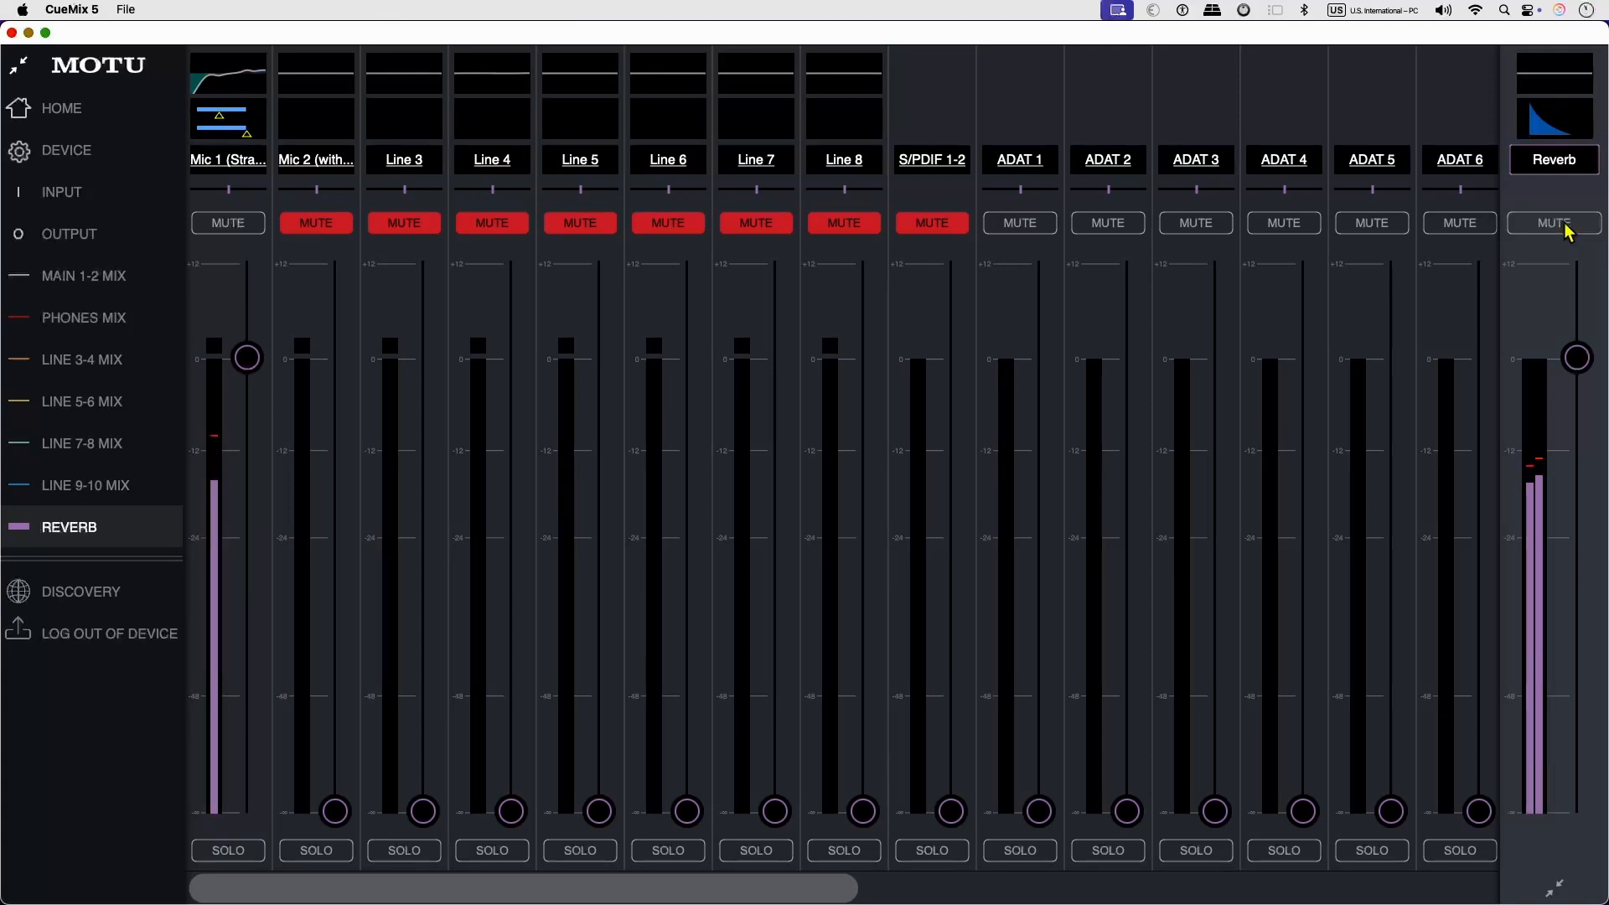
Narrow the mixer window, switch to Hindenburg PRO, stop the running recording and record a short separate take on the Speak track.
{"action": "left_click_drag", "start_coordinate": [2, 361], "coordinate": [553, 363]}
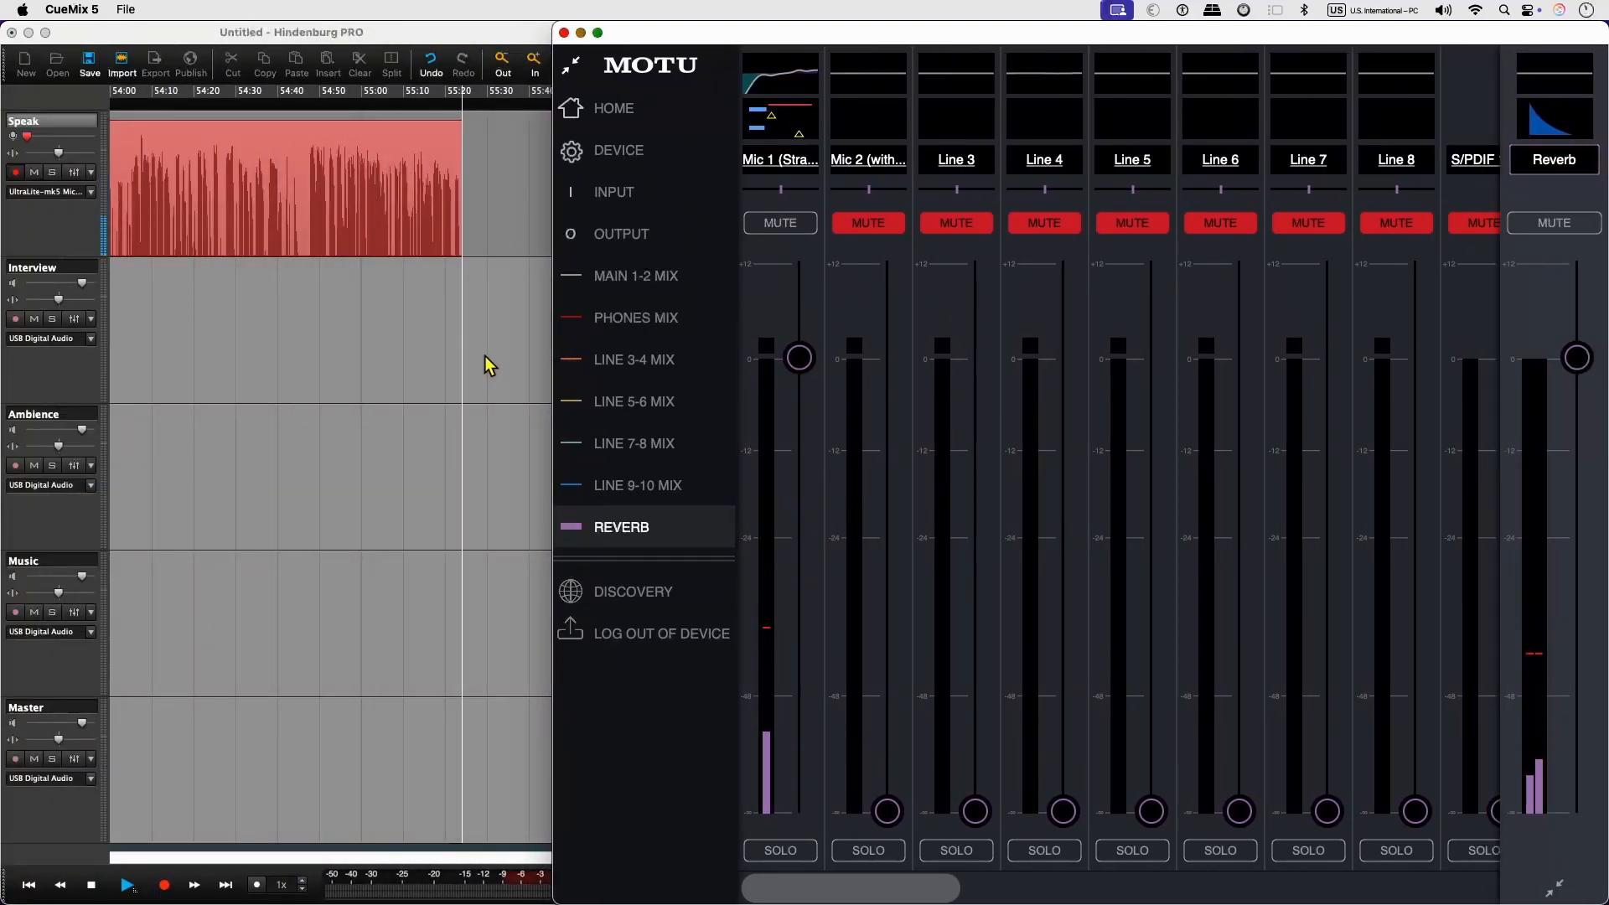
{"action": "left_click", "coordinate": [437, 317]}
{"action": "key", "text": "space"}
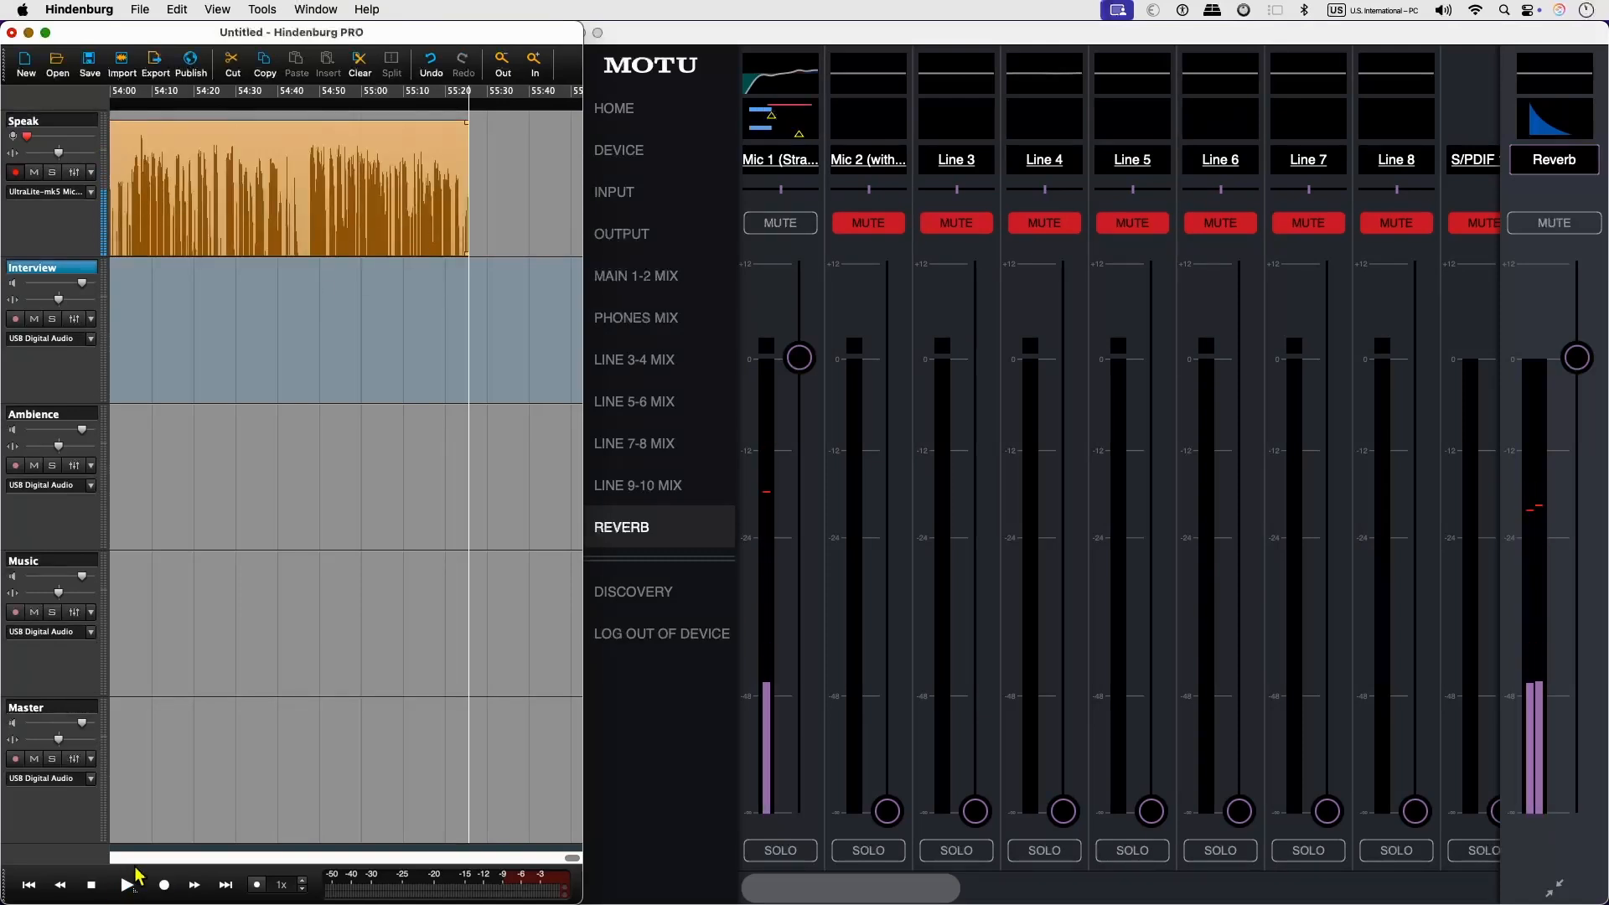
{"action": "left_click", "coordinate": [164, 887]}
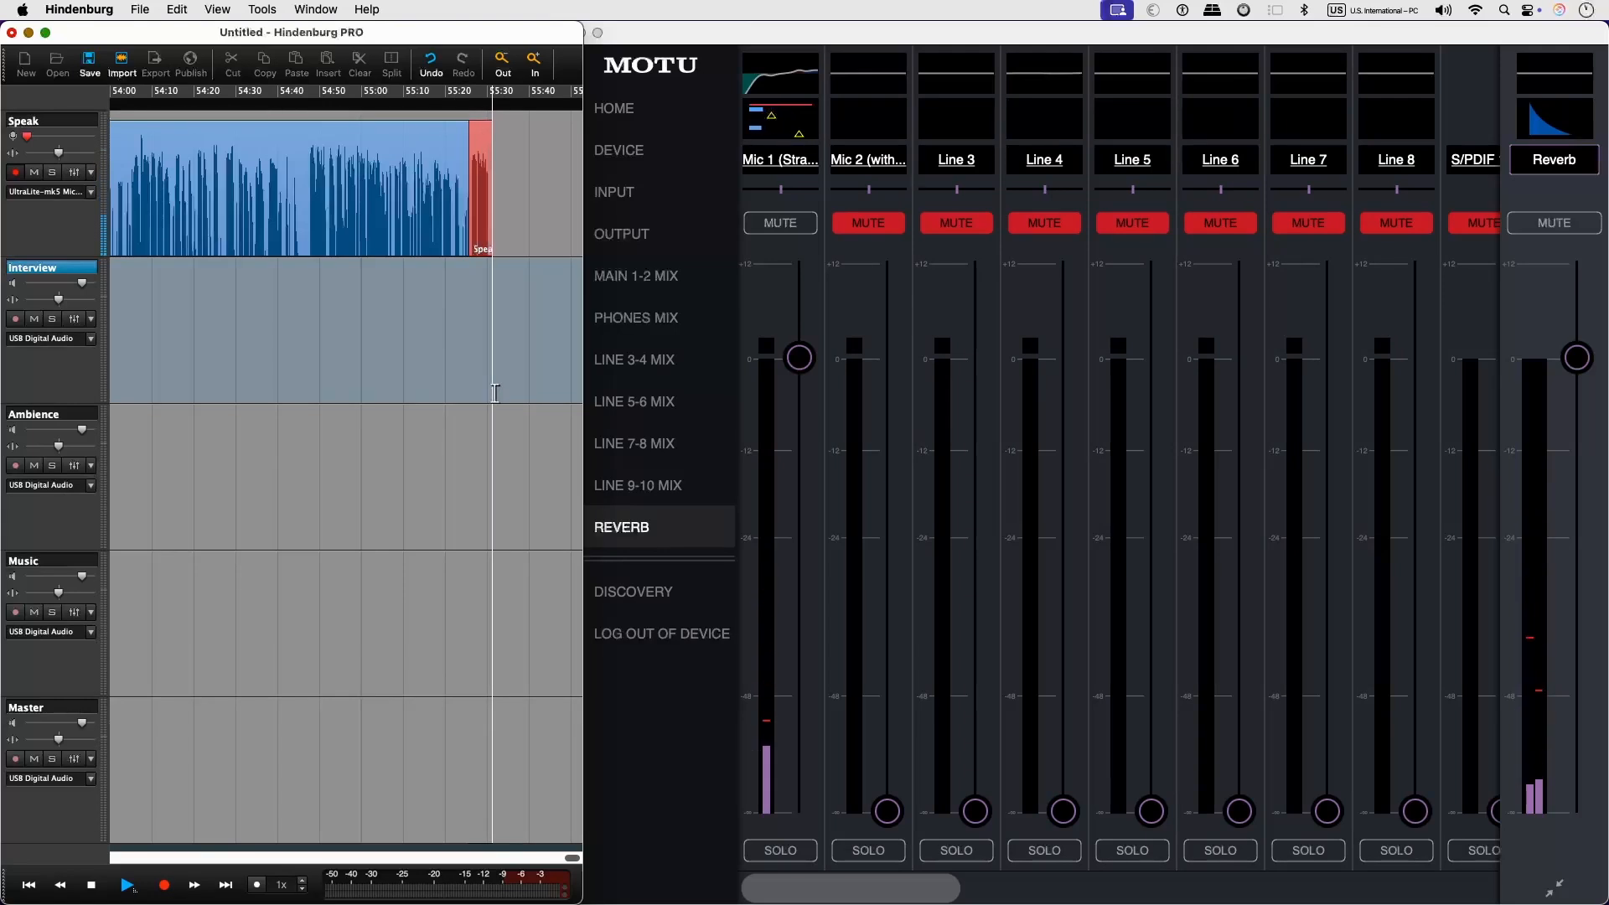
{"action": "key", "text": "space"}
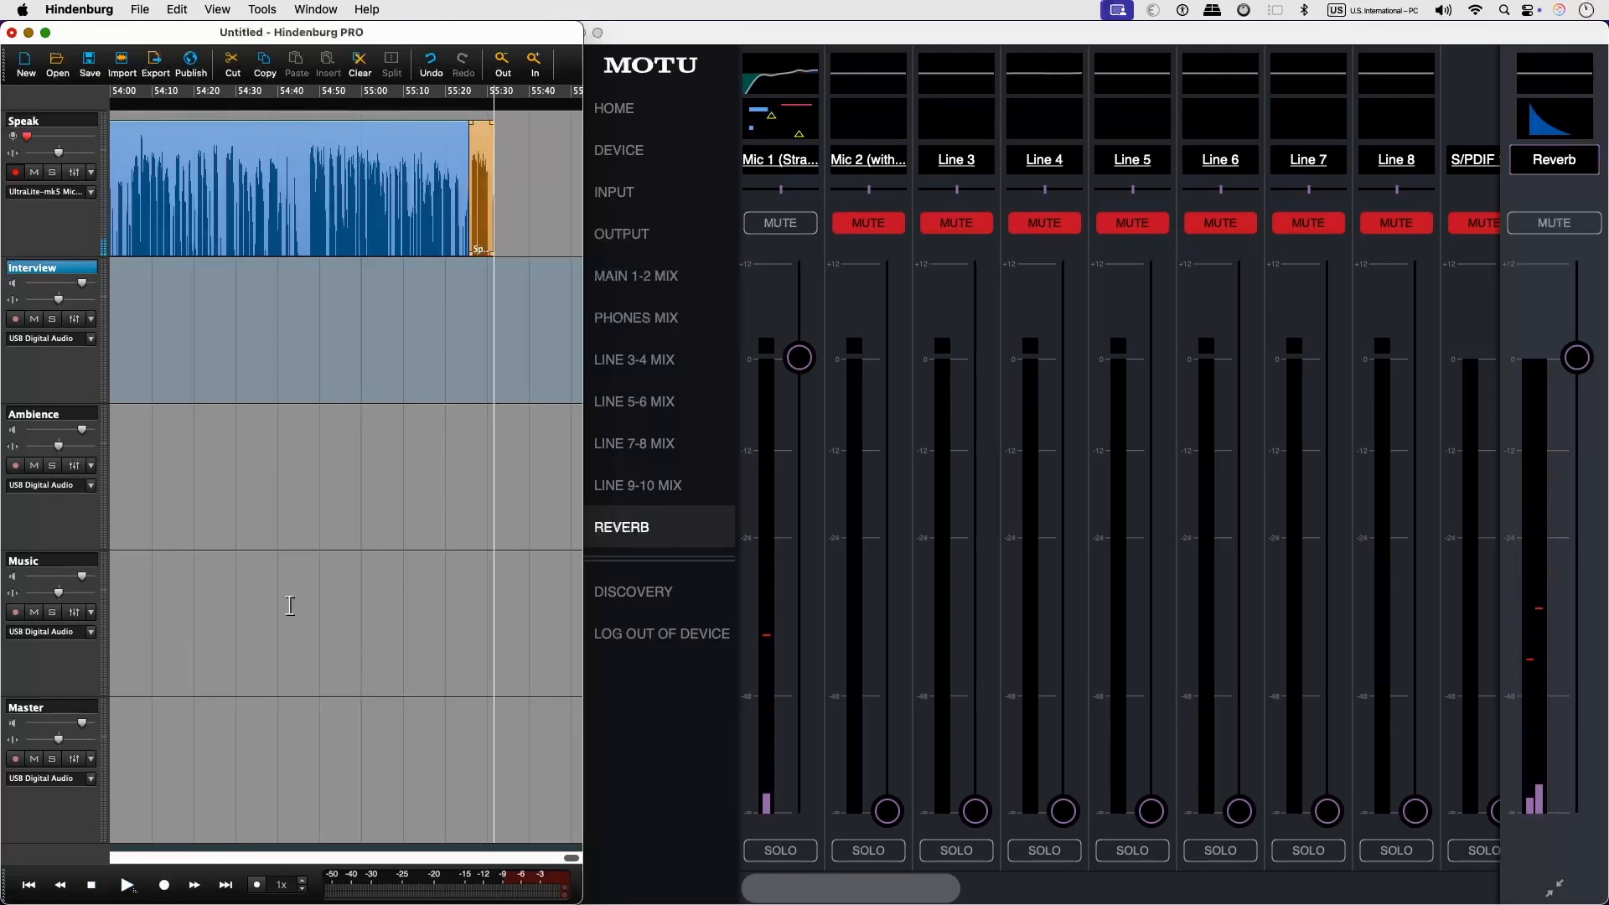
Play back the short take on the Speak track with the Reverb bus muted, and unmute the bus.
{"action": "left_click", "coordinate": [470, 95]}
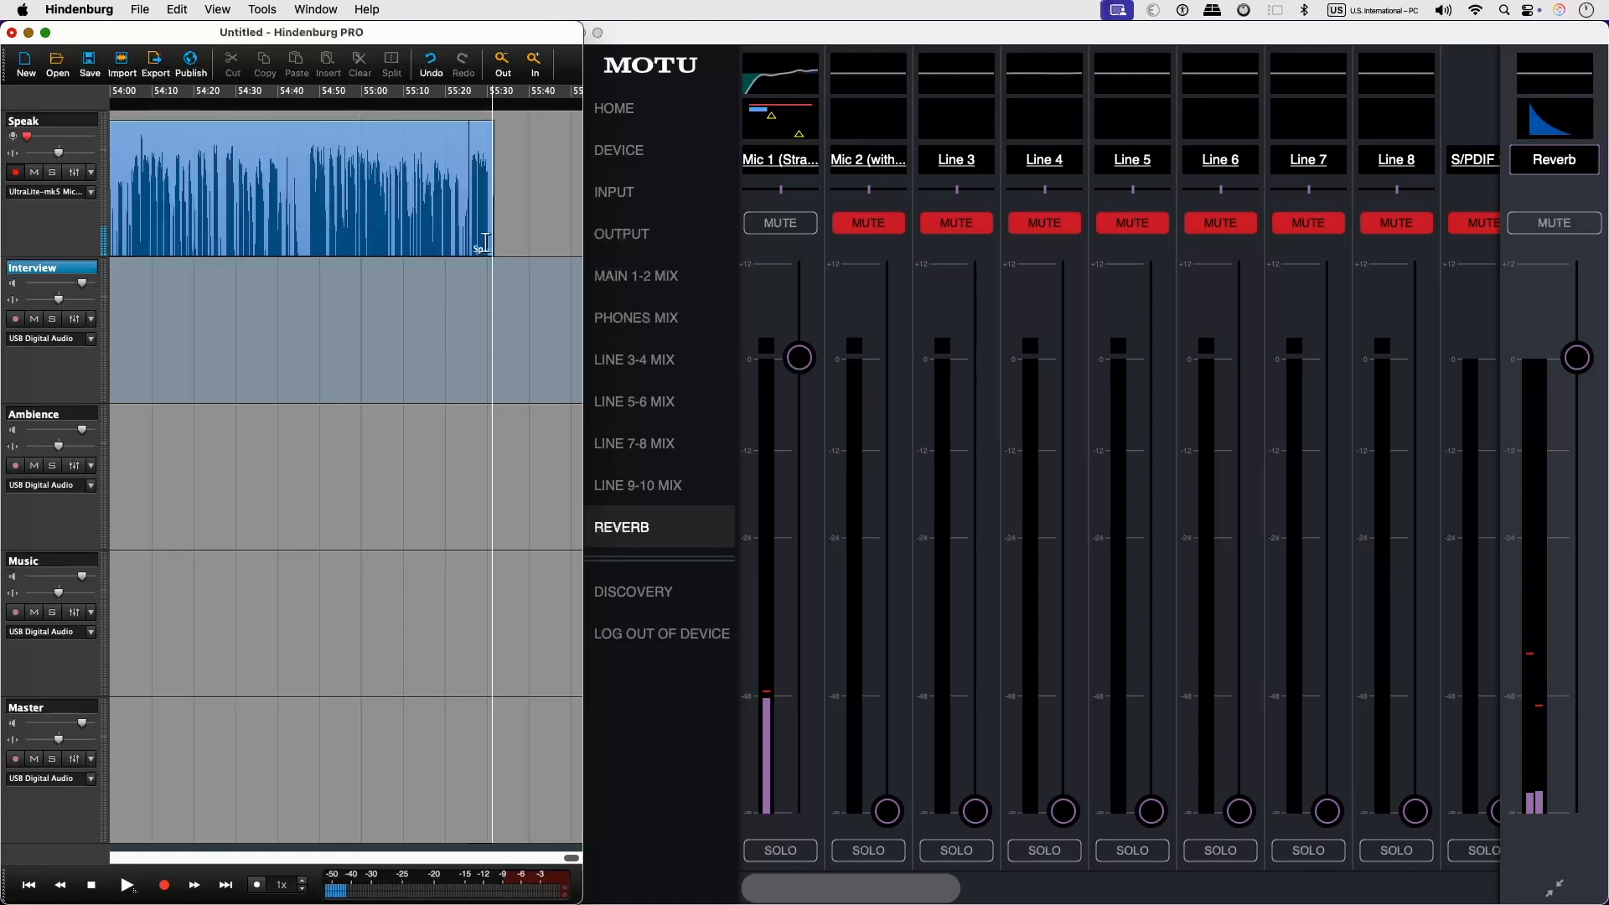
{"action": "left_click", "coordinate": [1560, 232]}
{"action": "left_click", "coordinate": [1556, 224]}
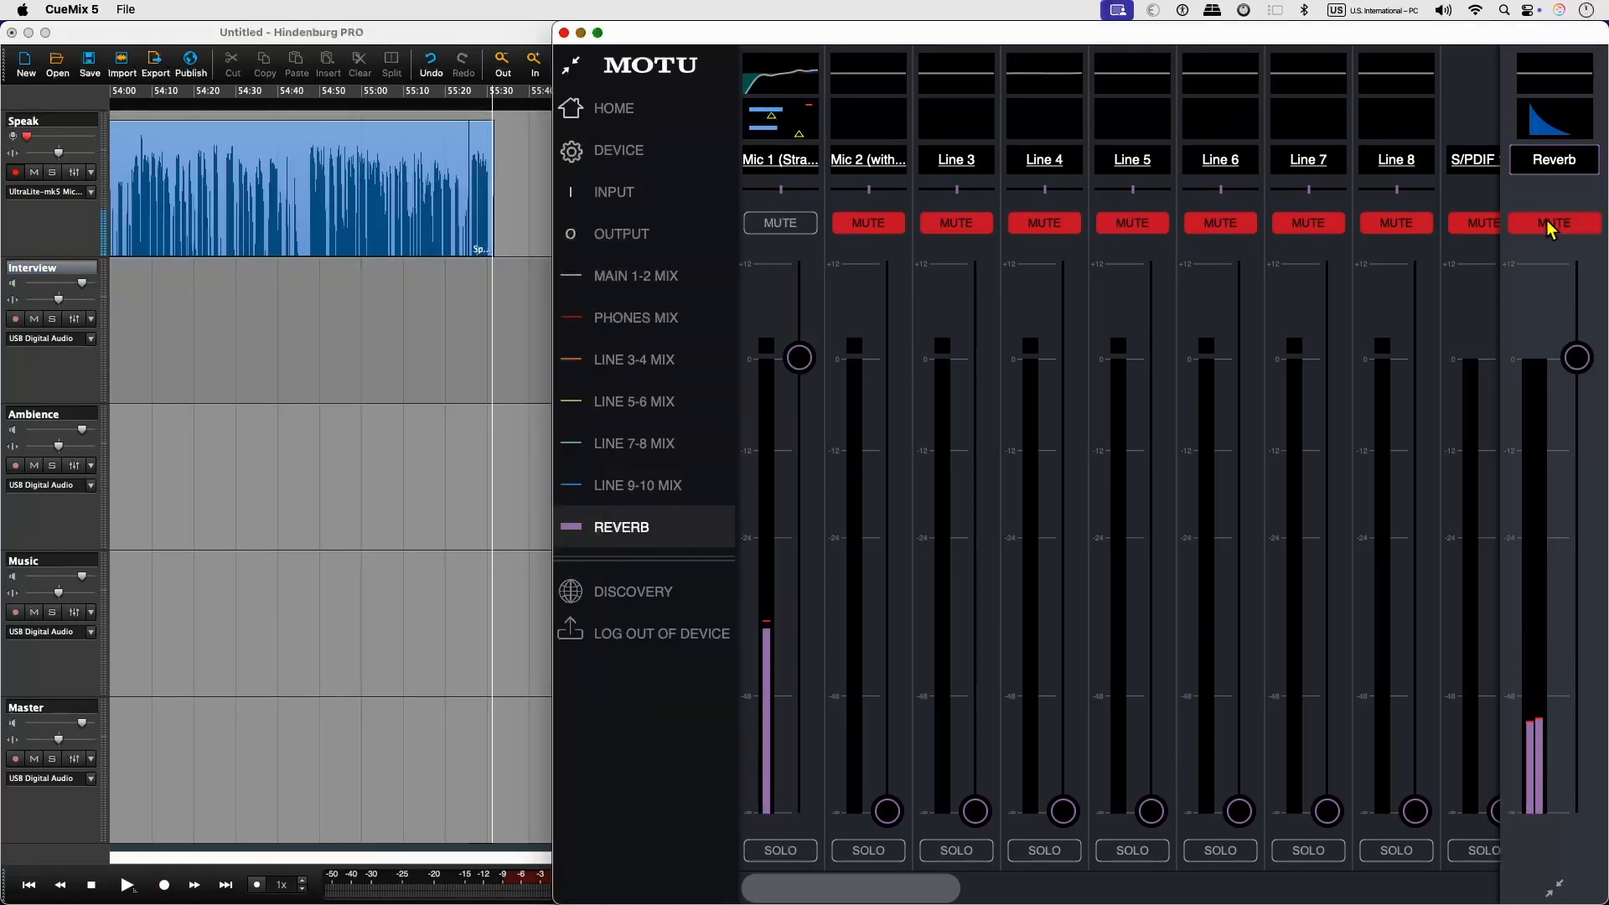
{"action": "left_click", "coordinate": [472, 95]}
{"action": "left_click", "coordinate": [469, 94]}
{"action": "key", "text": "space"}
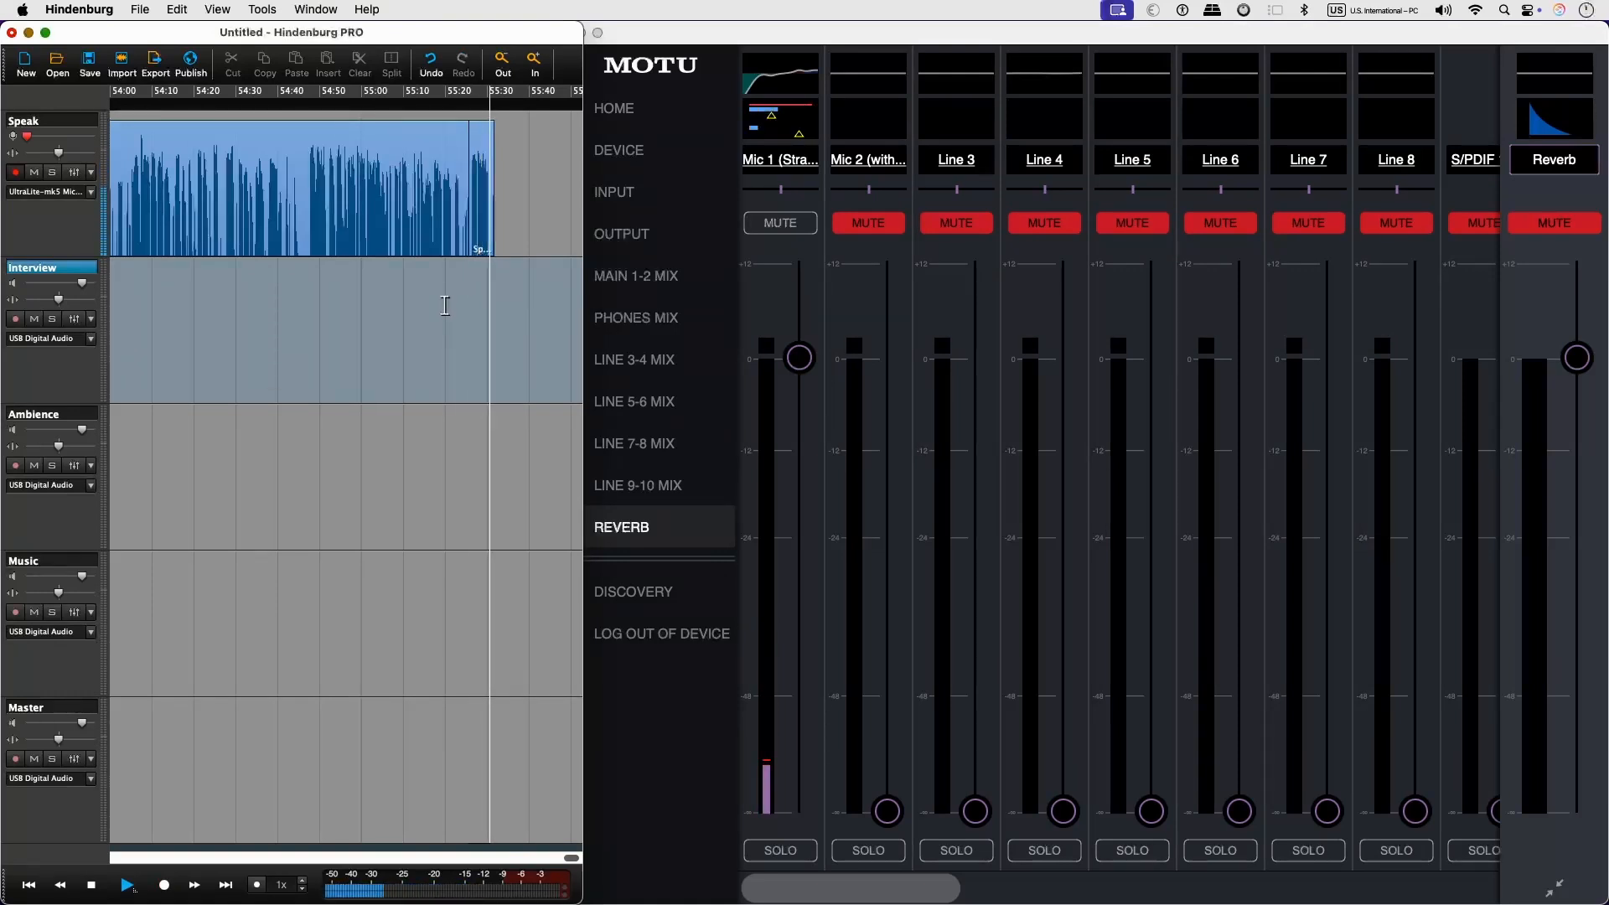
{"action": "left_click", "coordinate": [1561, 232]}
{"action": "left_click", "coordinate": [1560, 232]}
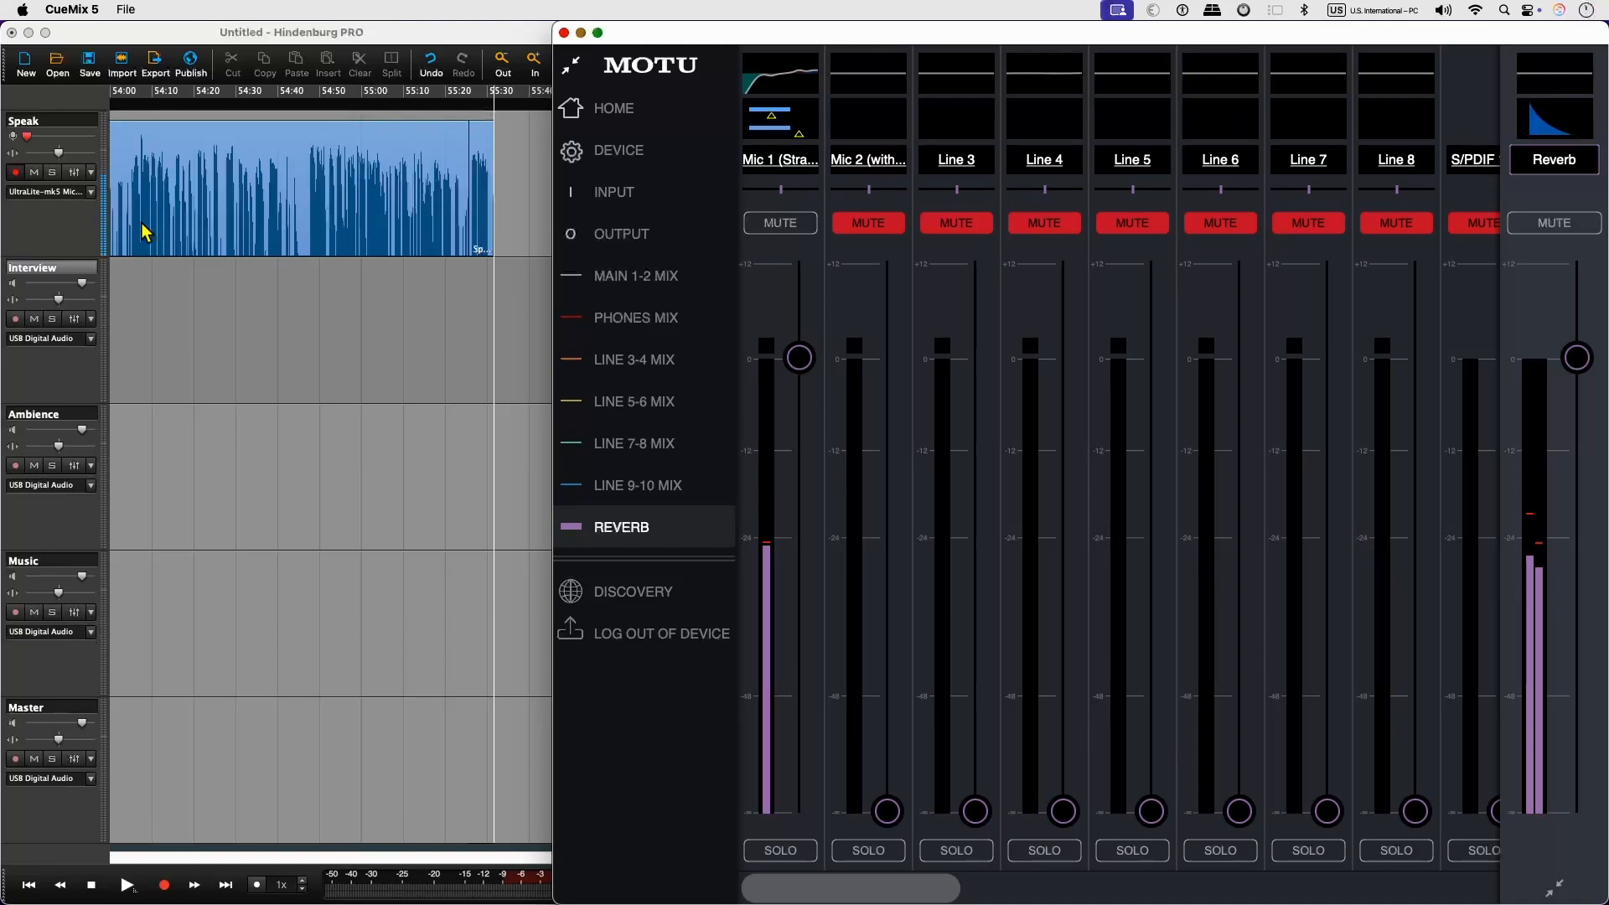
Set the Speak track's input to UltraLite-mk5 mono channel 9 (Loopback In 1).
{"action": "left_click", "coordinate": [485, 234]}
{"action": "left_click", "coordinate": [73, 195]}
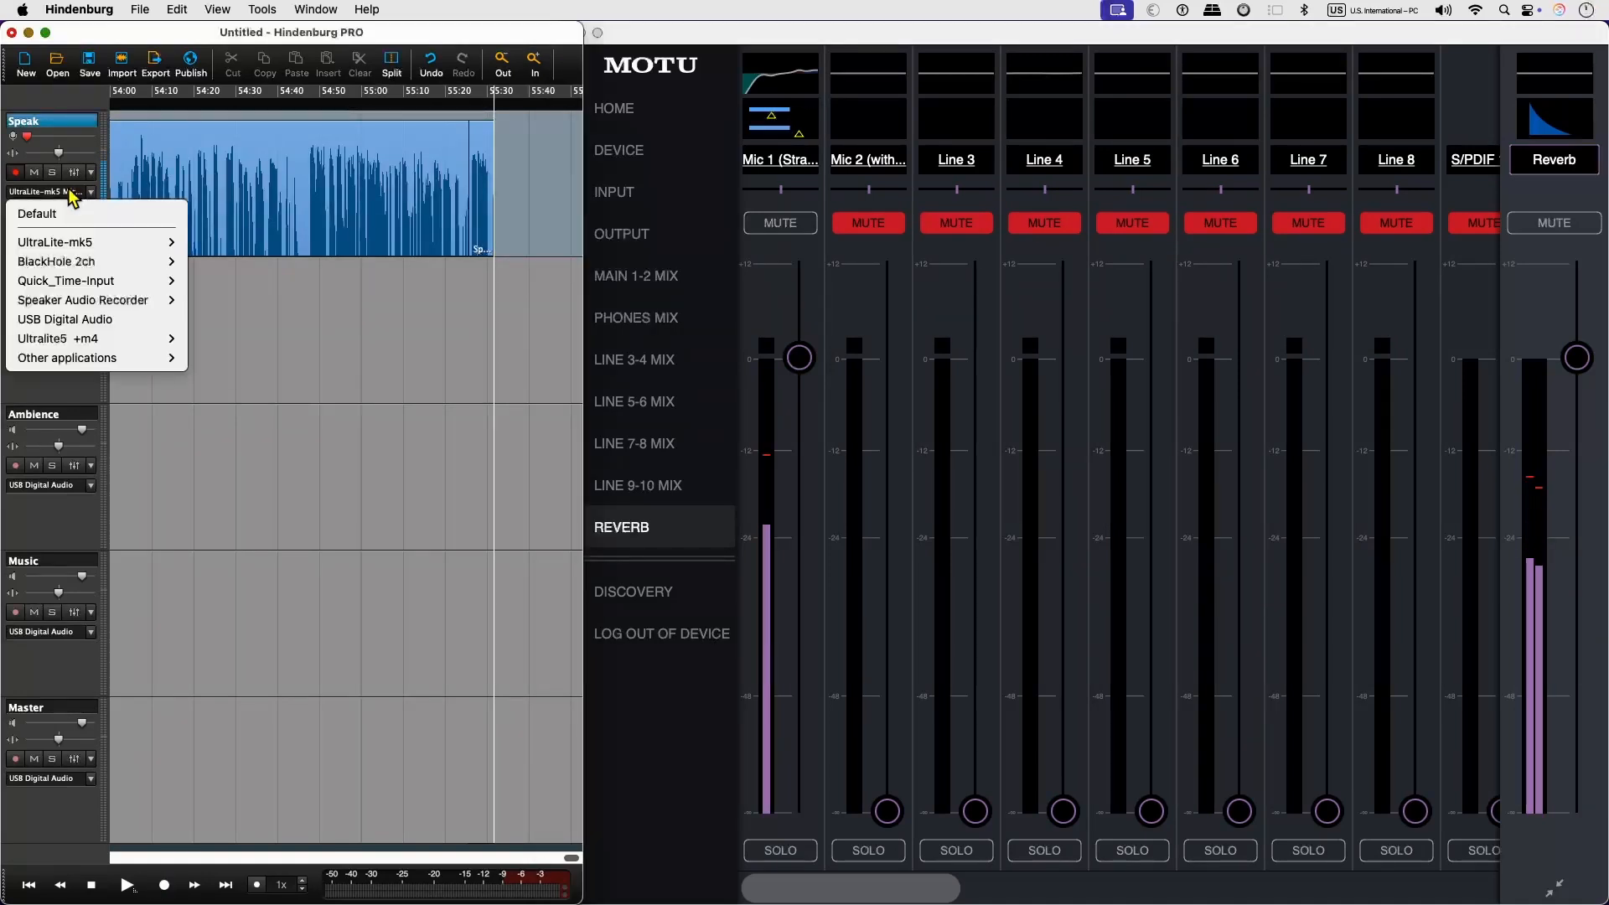
{"action": "mouse_move", "coordinate": [80, 242]}
{"action": "mouse_move", "coordinate": [220, 243]}
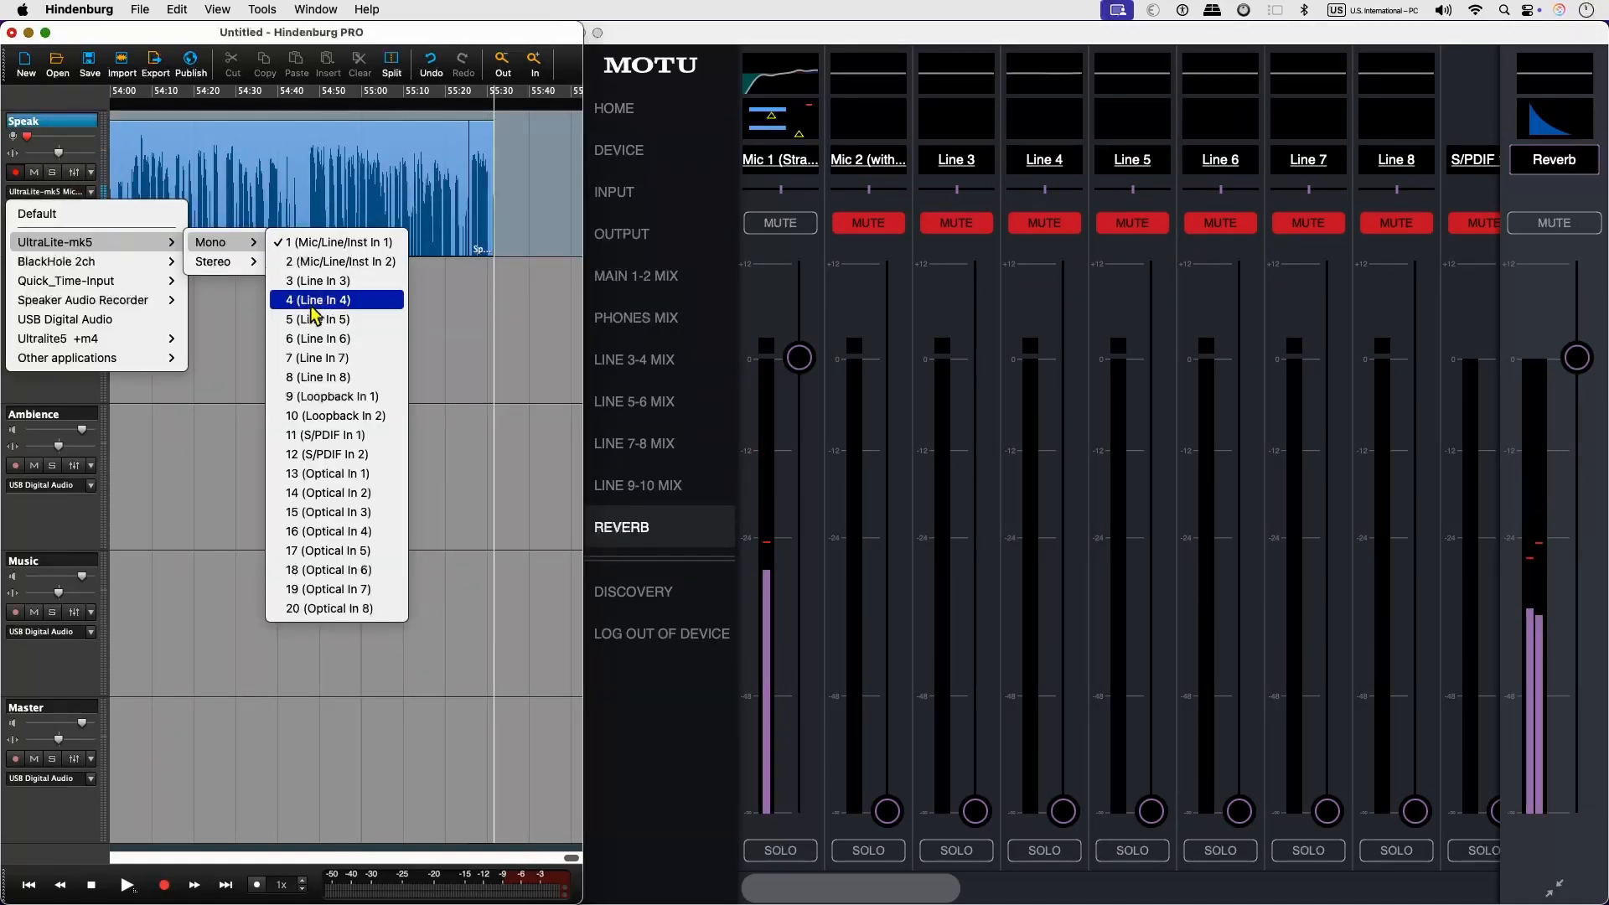
{"action": "left_click", "coordinate": [335, 396]}
Check the loopback source in the mixer's output settings, and return to the Reverb mix and the recording session.
{"action": "left_click", "coordinate": [622, 234]}
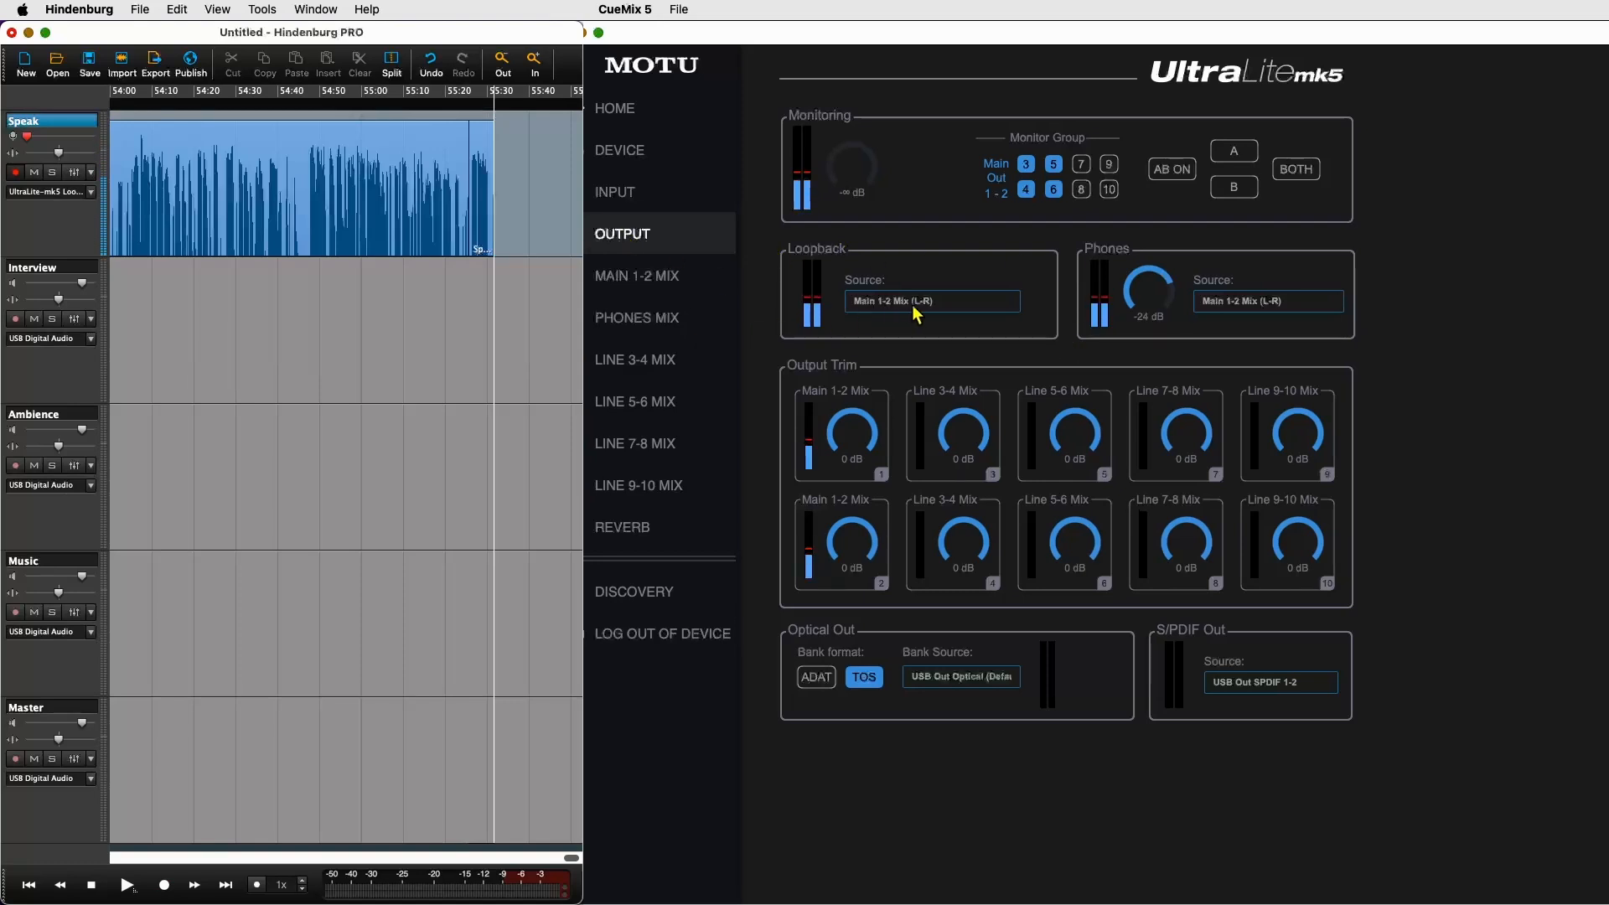
{"action": "left_click", "coordinate": [655, 541]}
{"action": "left_click", "coordinate": [345, 402]}
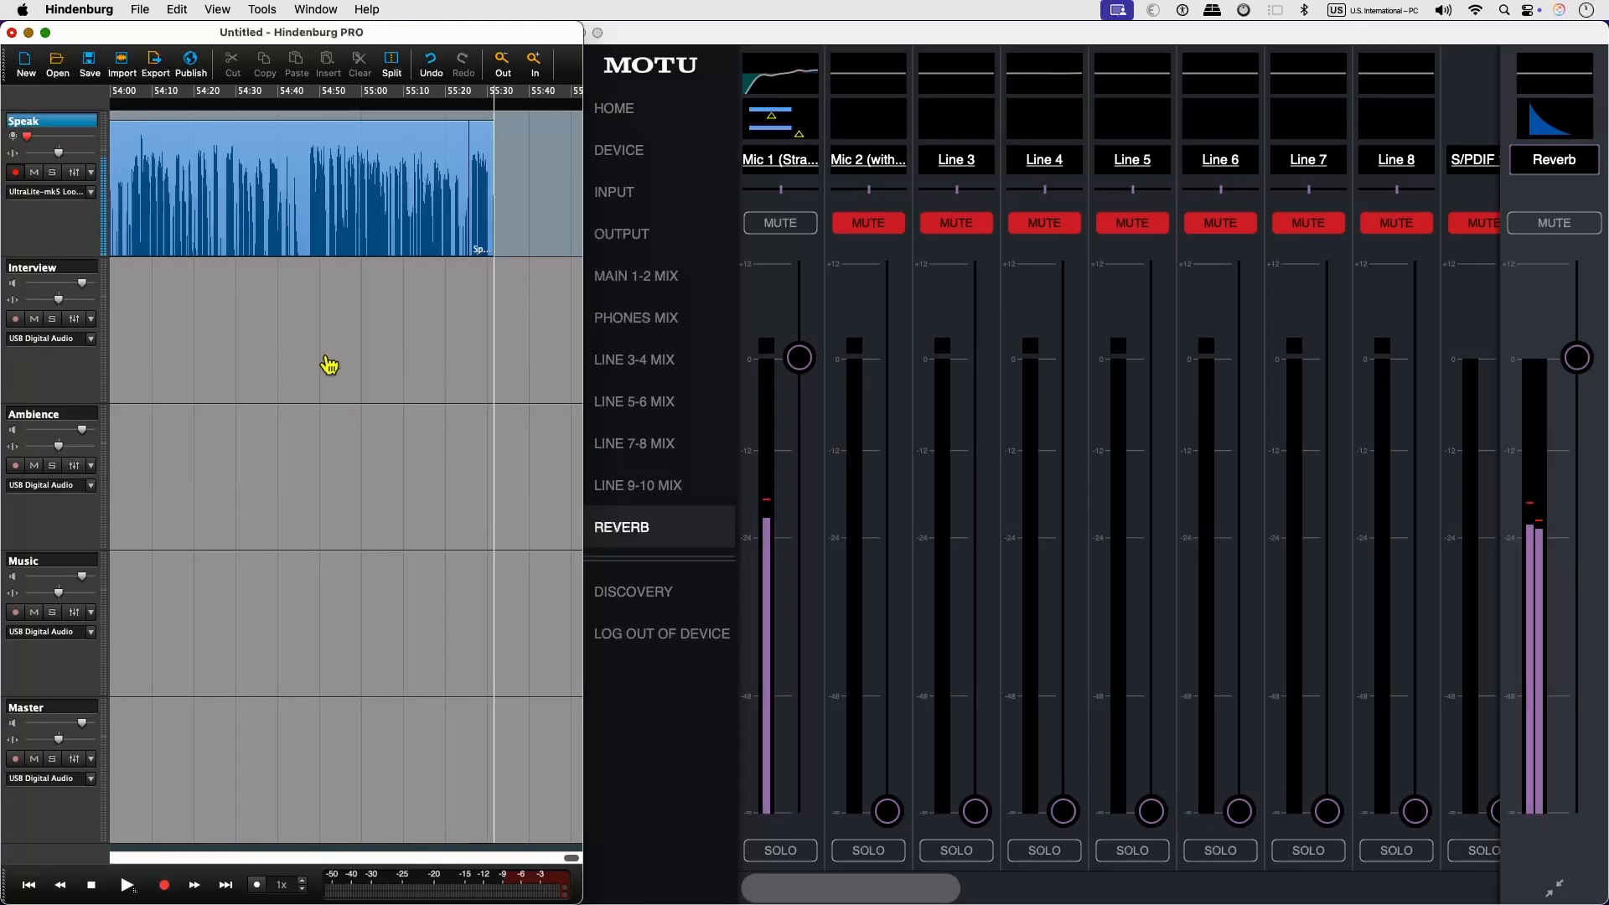
Record a short take from the loopback input on the Speak track and play it back.
{"action": "left_click", "coordinate": [164, 885]}
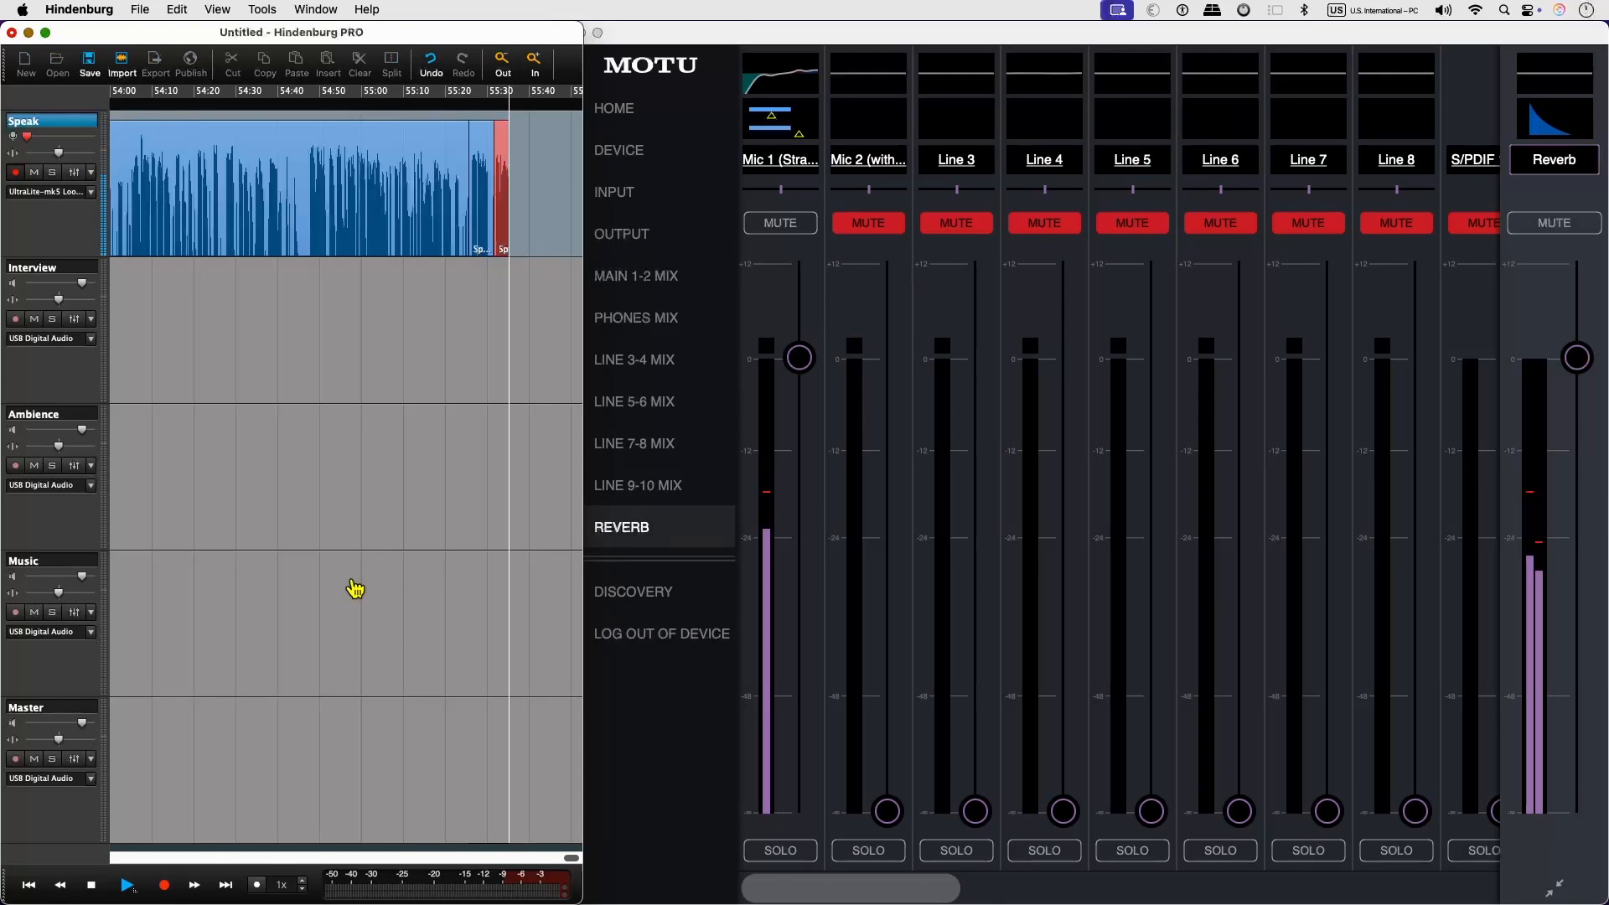
{"action": "key", "text": "space"}
{"action": "left_click", "coordinate": [127, 885]}
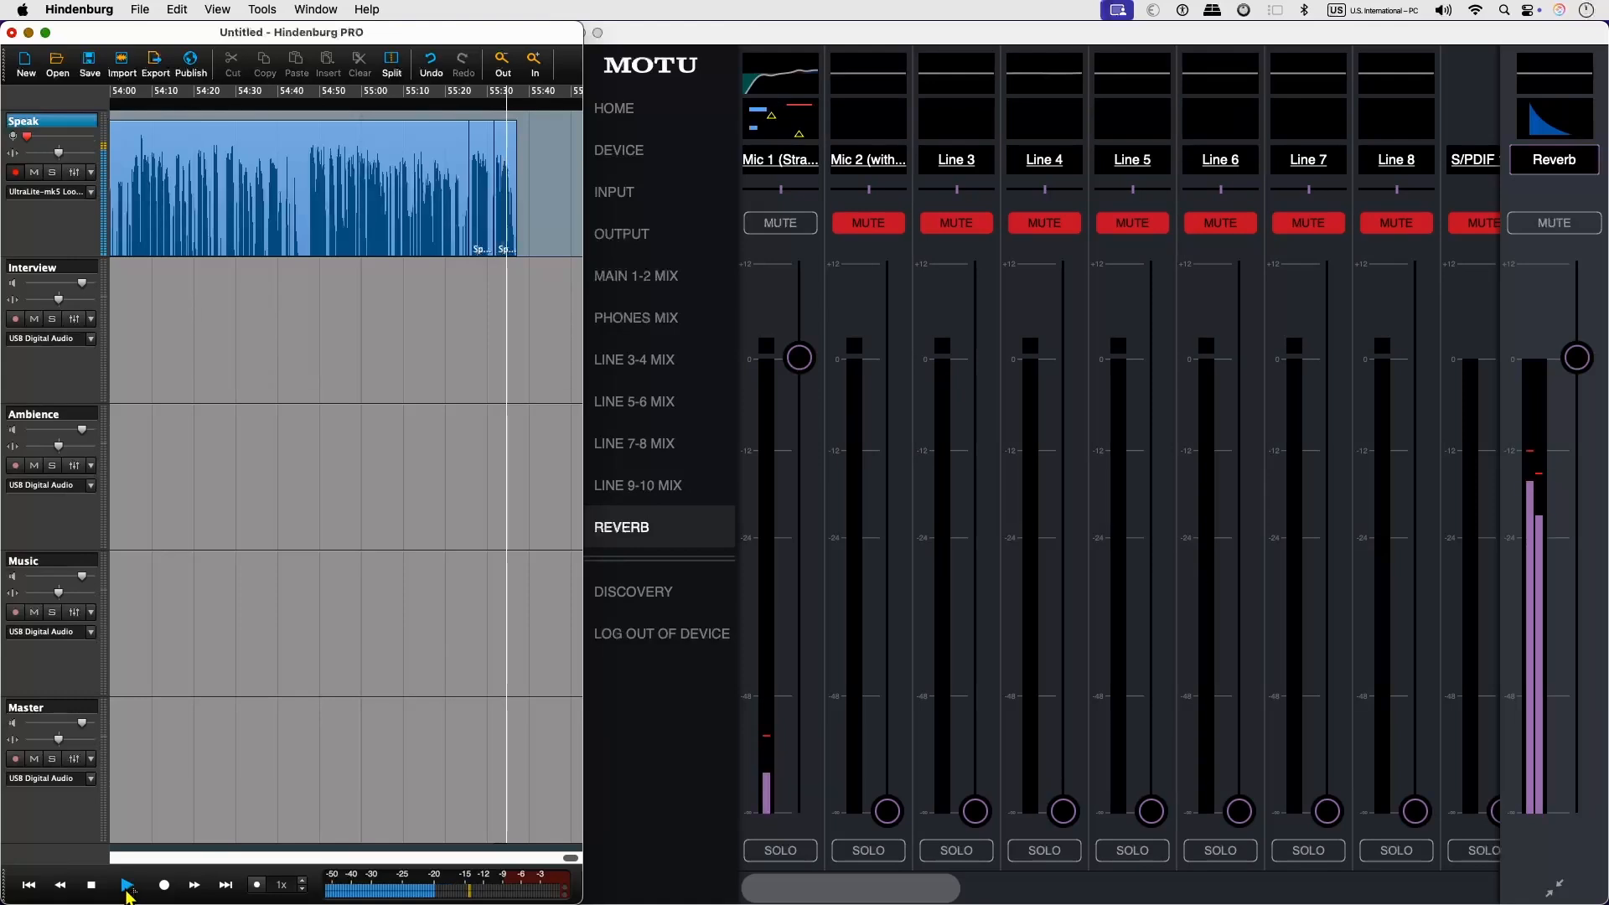
{"action": "left_click", "coordinate": [164, 885]}
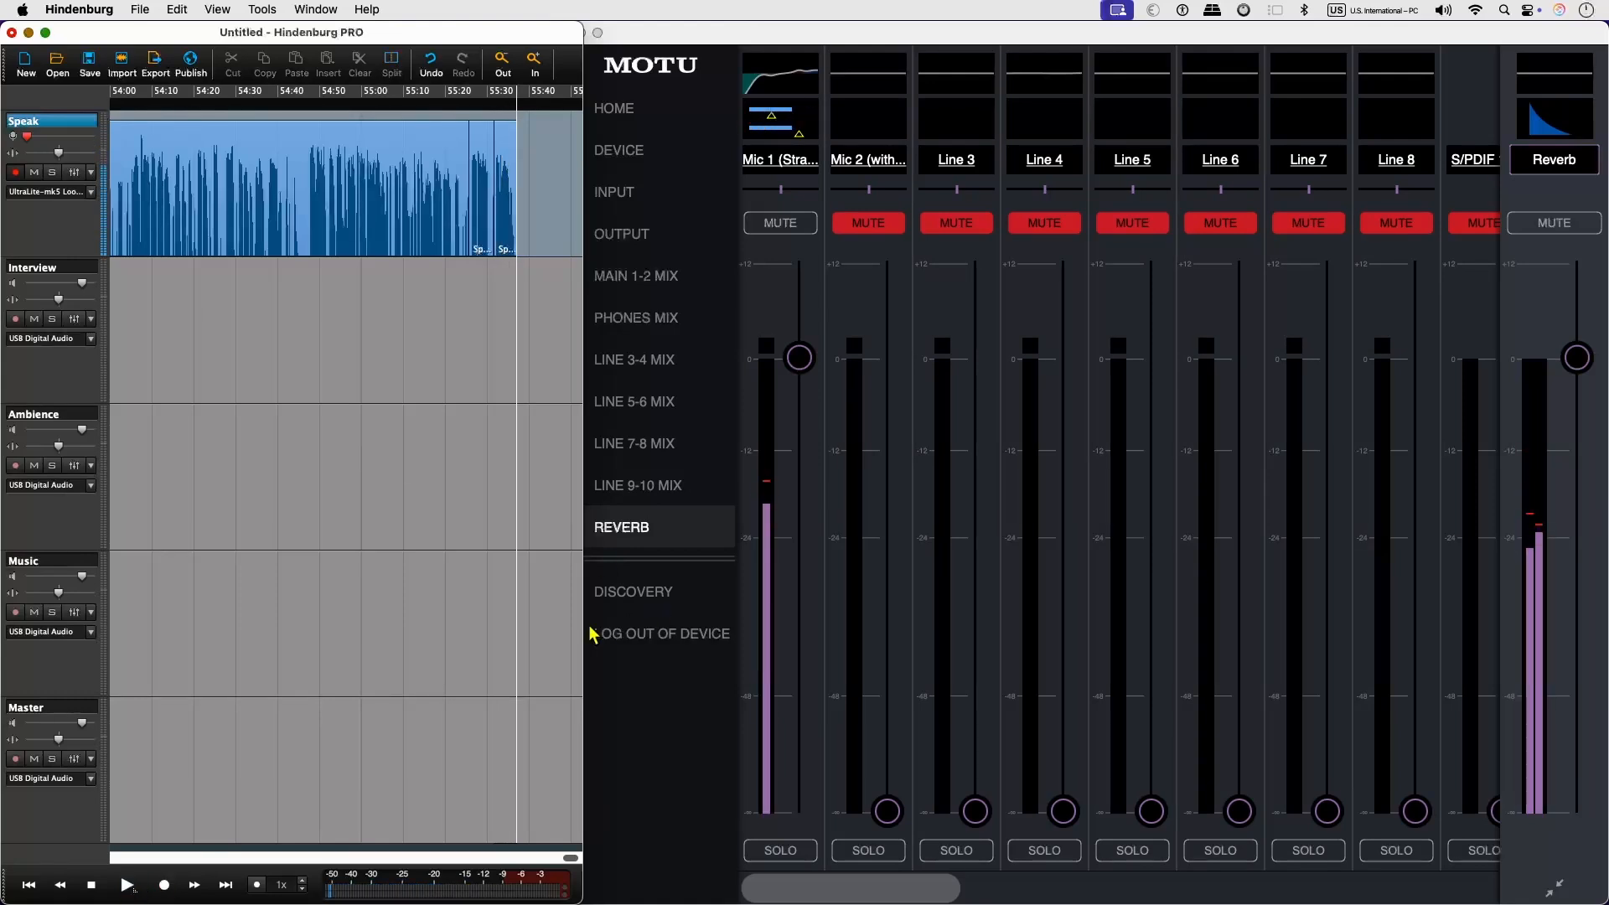
{"action": "left_click", "coordinate": [165, 885]}
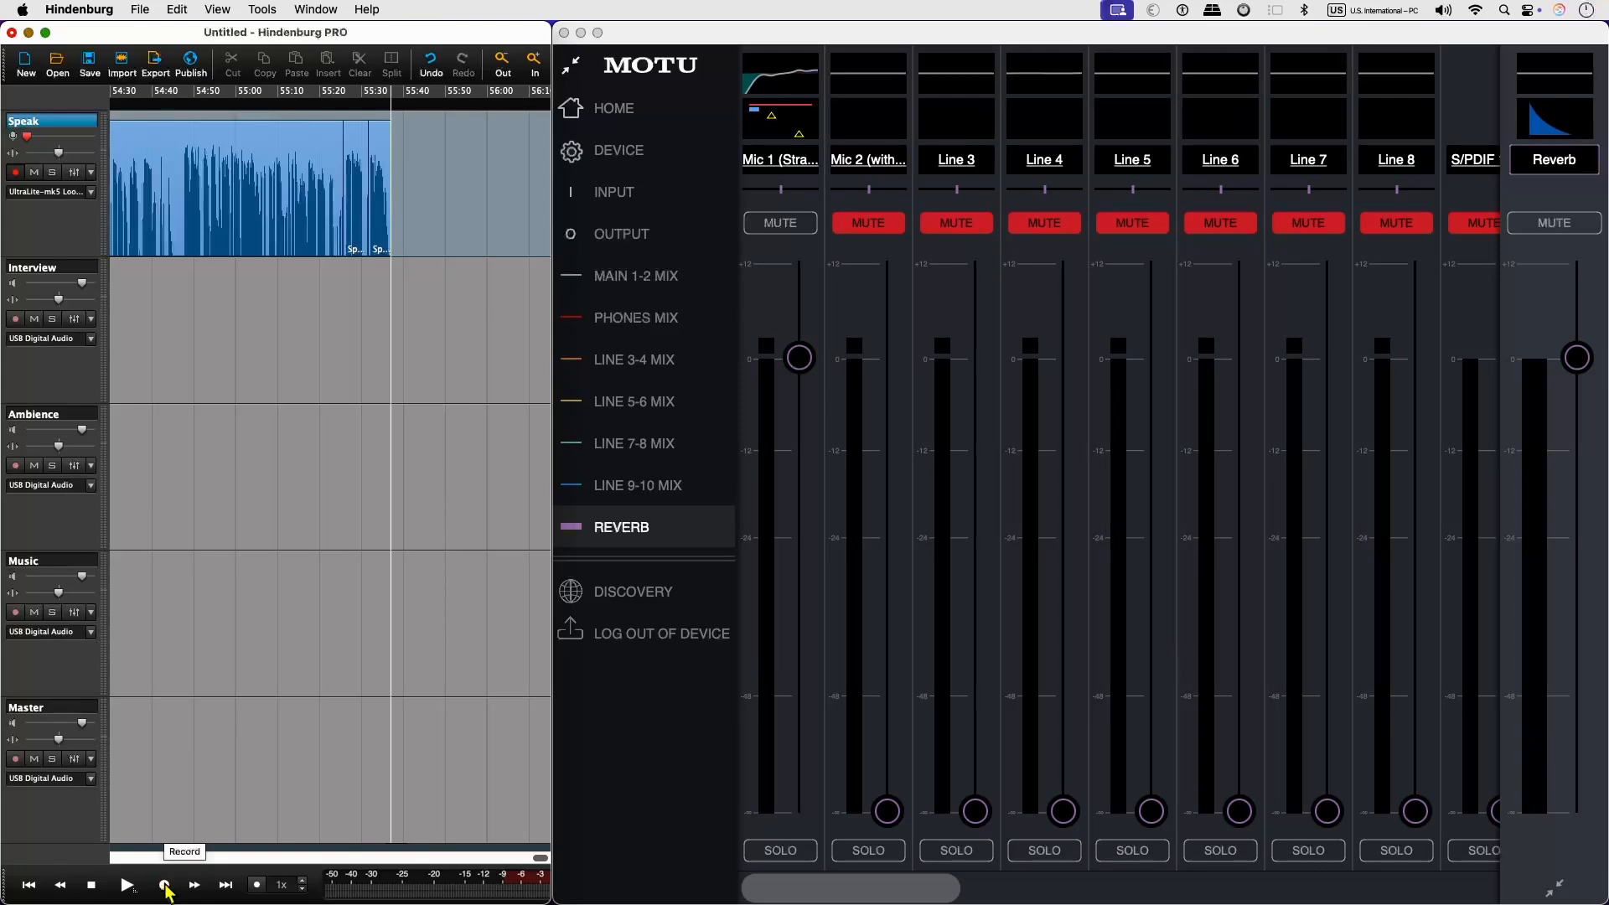
Start another recording on the Speak track and widen the mixer window to fill the screen.
{"action": "left_click", "coordinate": [166, 885]}
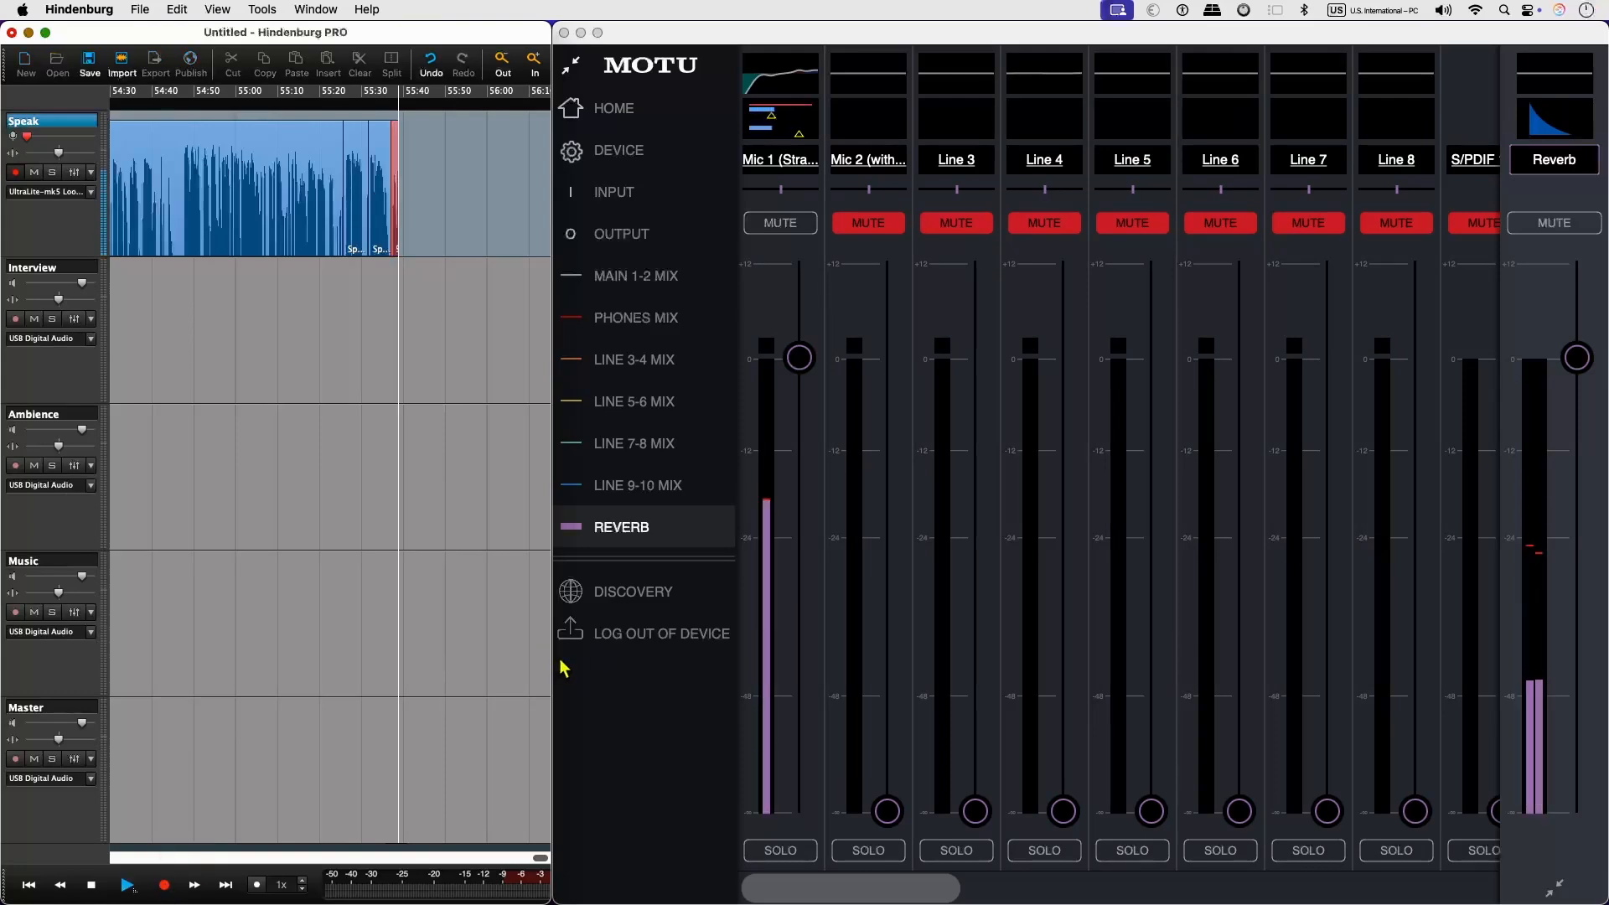
{"action": "left_click", "coordinate": [560, 661]}
{"action": "double_click", "coordinate": [553, 661]}
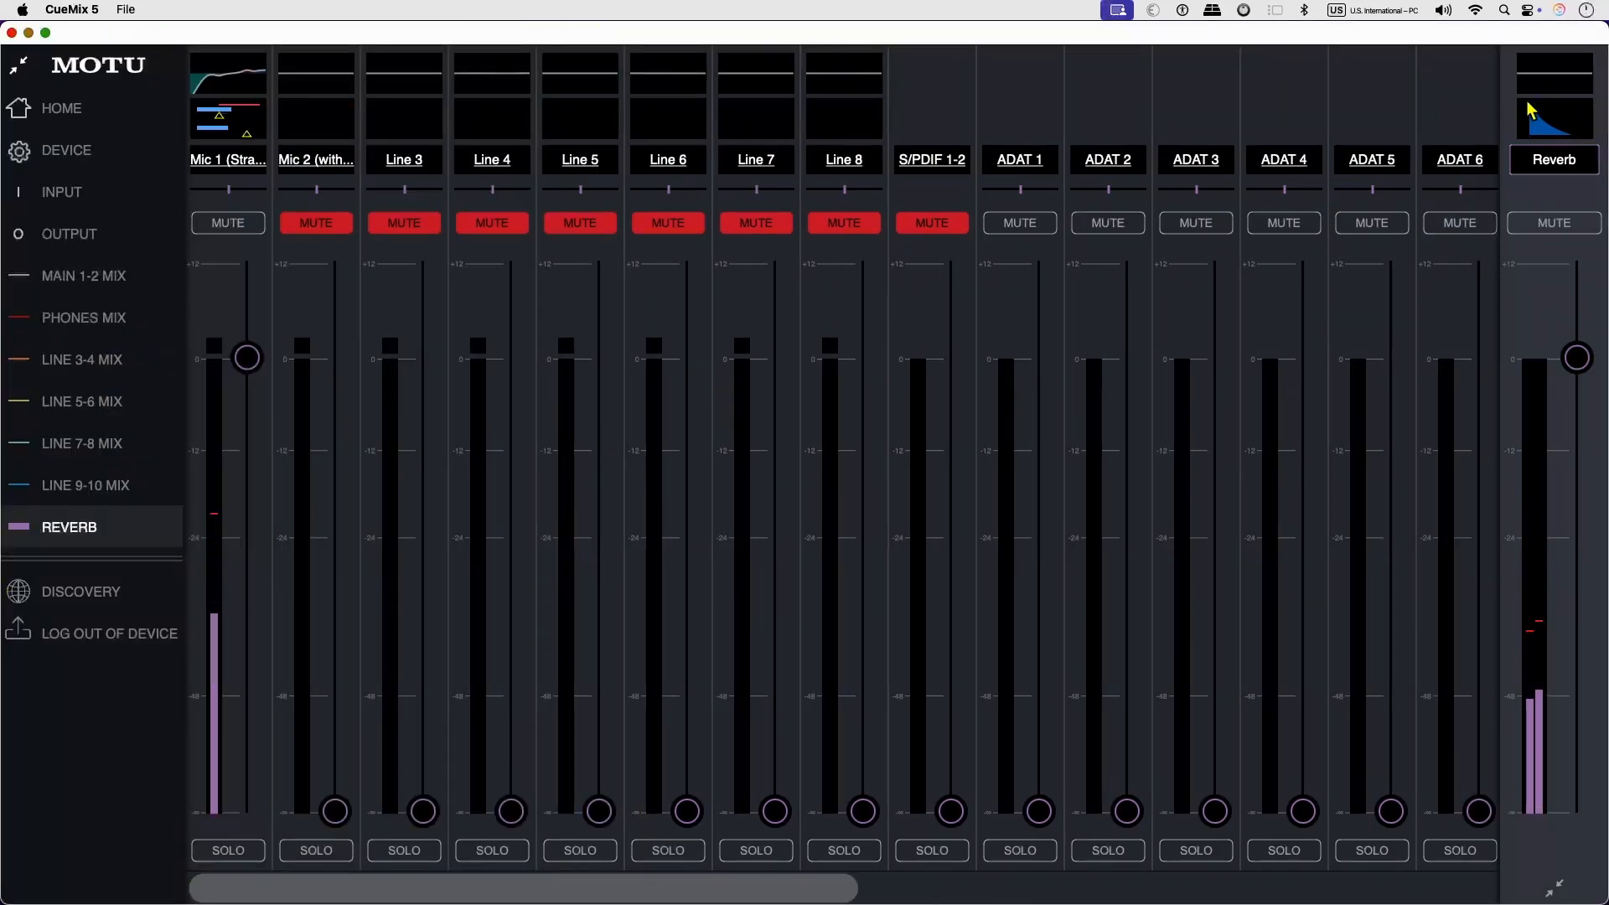
Open the Reverb bus editor, compare the room sizes, choose Small and shorten the decay to nearly its minimum.
{"action": "left_click", "coordinate": [1564, 101]}
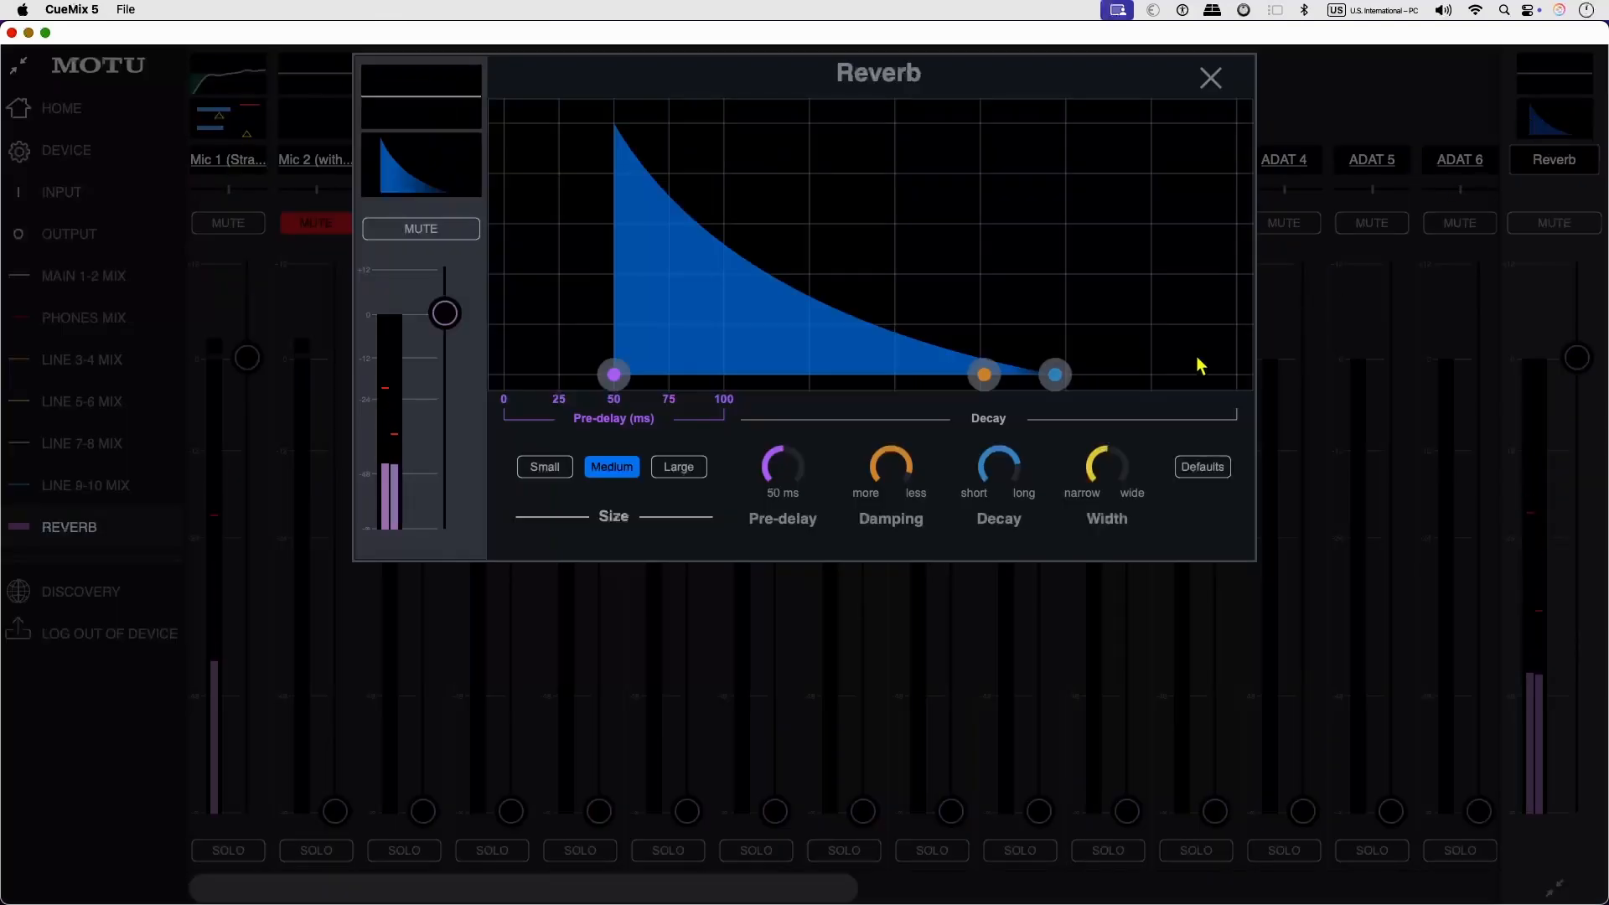
{"action": "left_click", "coordinate": [545, 466]}
{"action": "left_click", "coordinate": [612, 467]}
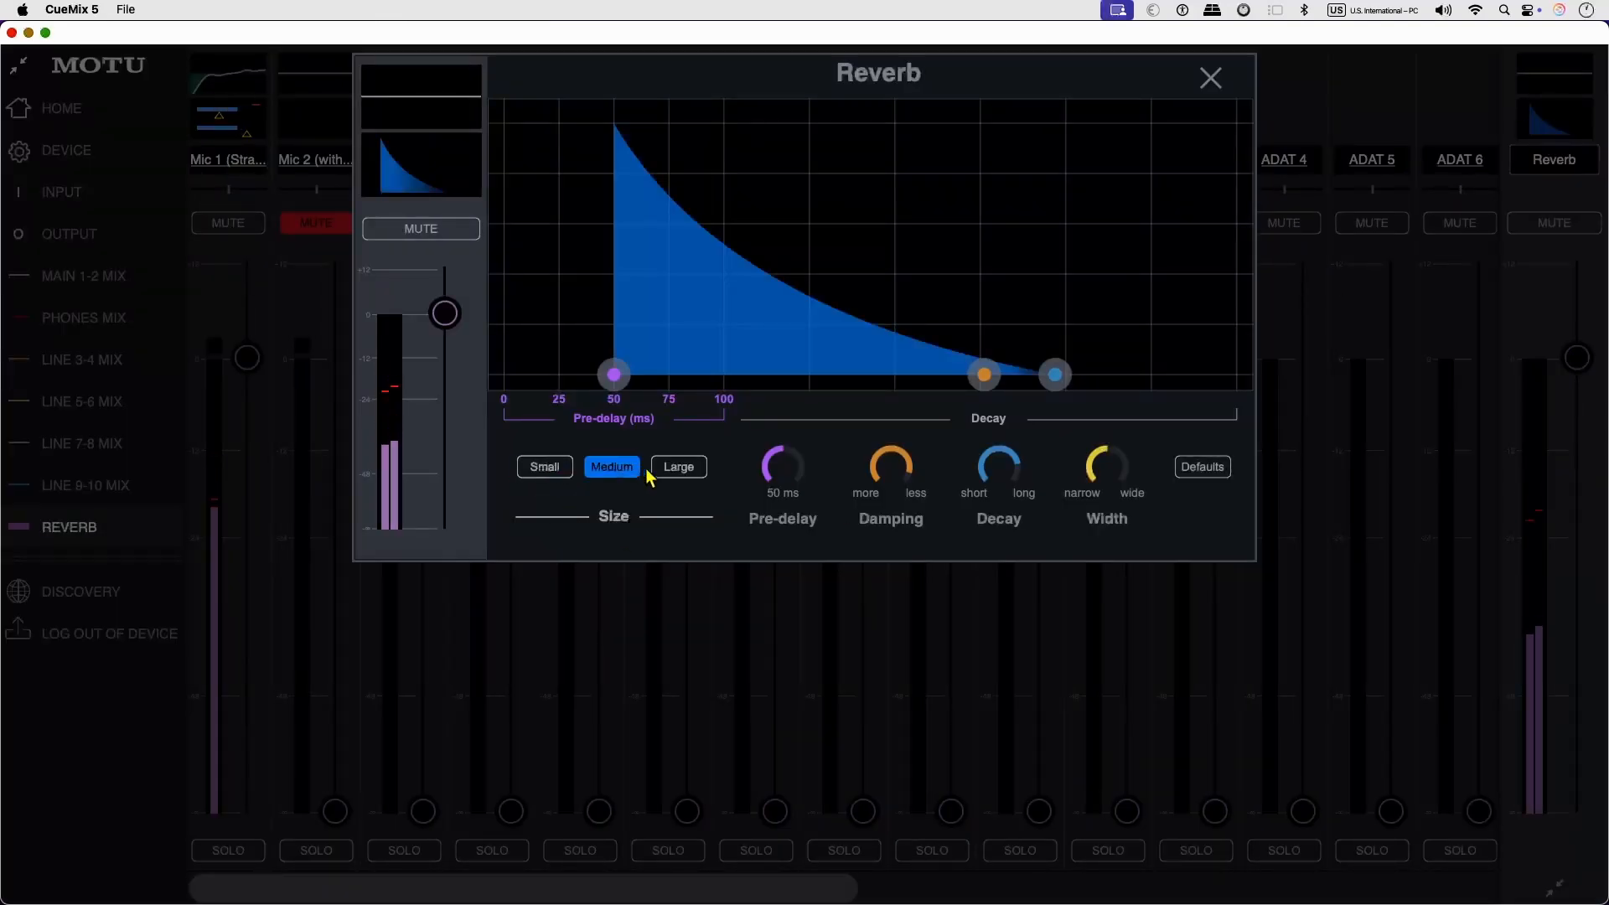
{"action": "left_click", "coordinate": [701, 469]}
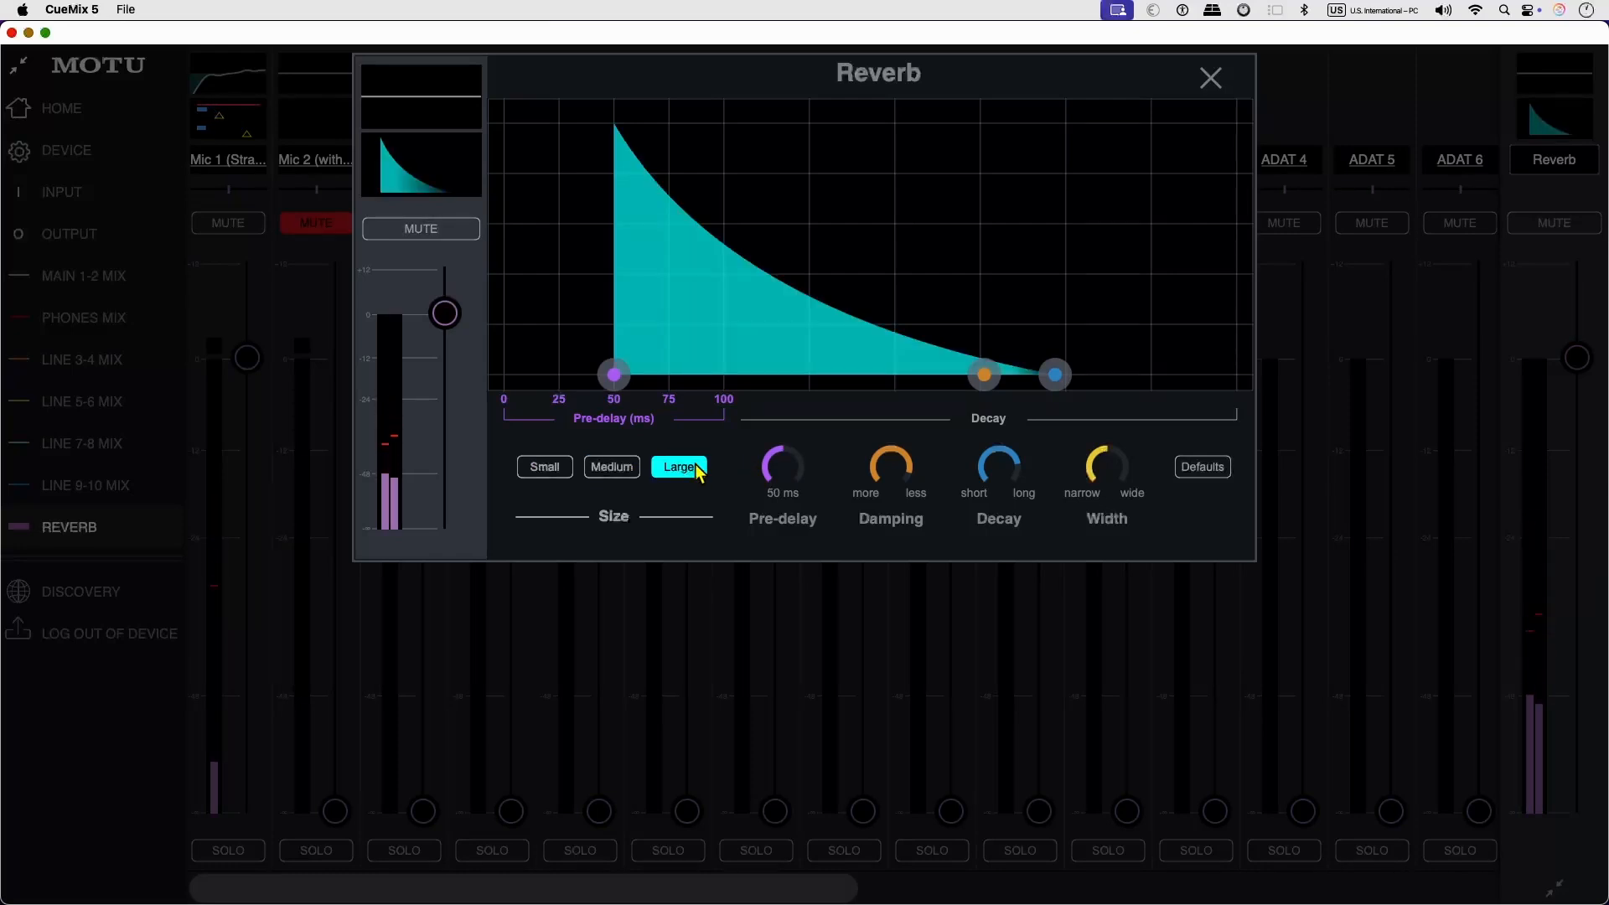
{"action": "left_click", "coordinate": [532, 467]}
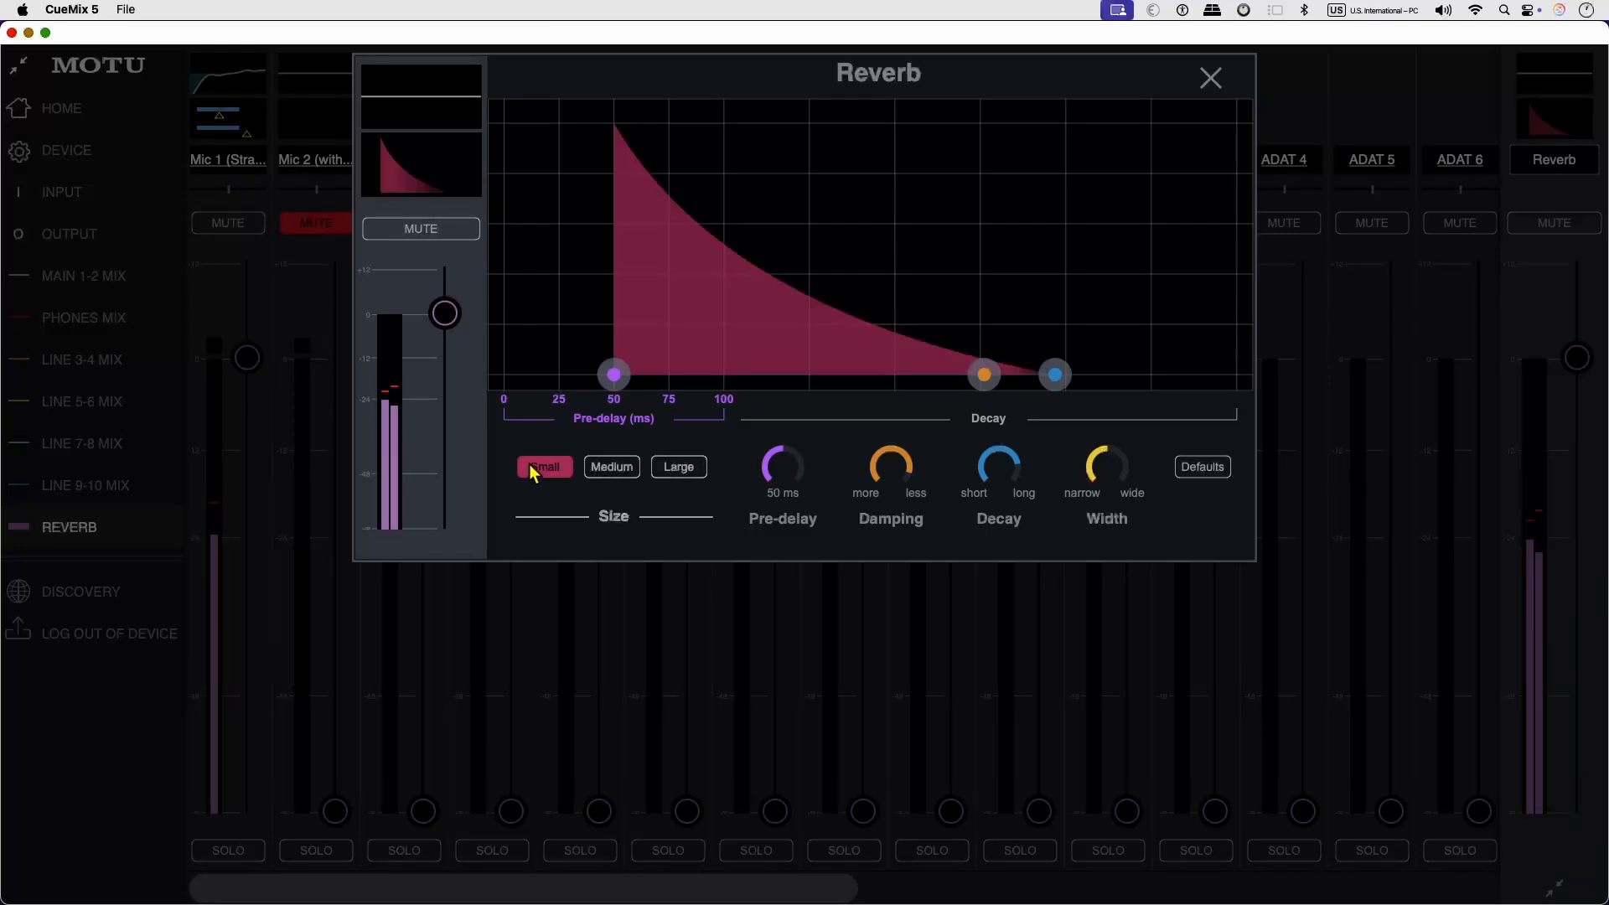
{"action": "left_click_drag", "start_coordinate": [1012, 489], "coordinate": [800, 286]}
{"action": "left_click_drag", "start_coordinate": [1008, 457], "coordinate": [978, 466]}
{"action": "left_click_drag", "start_coordinate": [962, 482], "coordinate": [897, 540]}
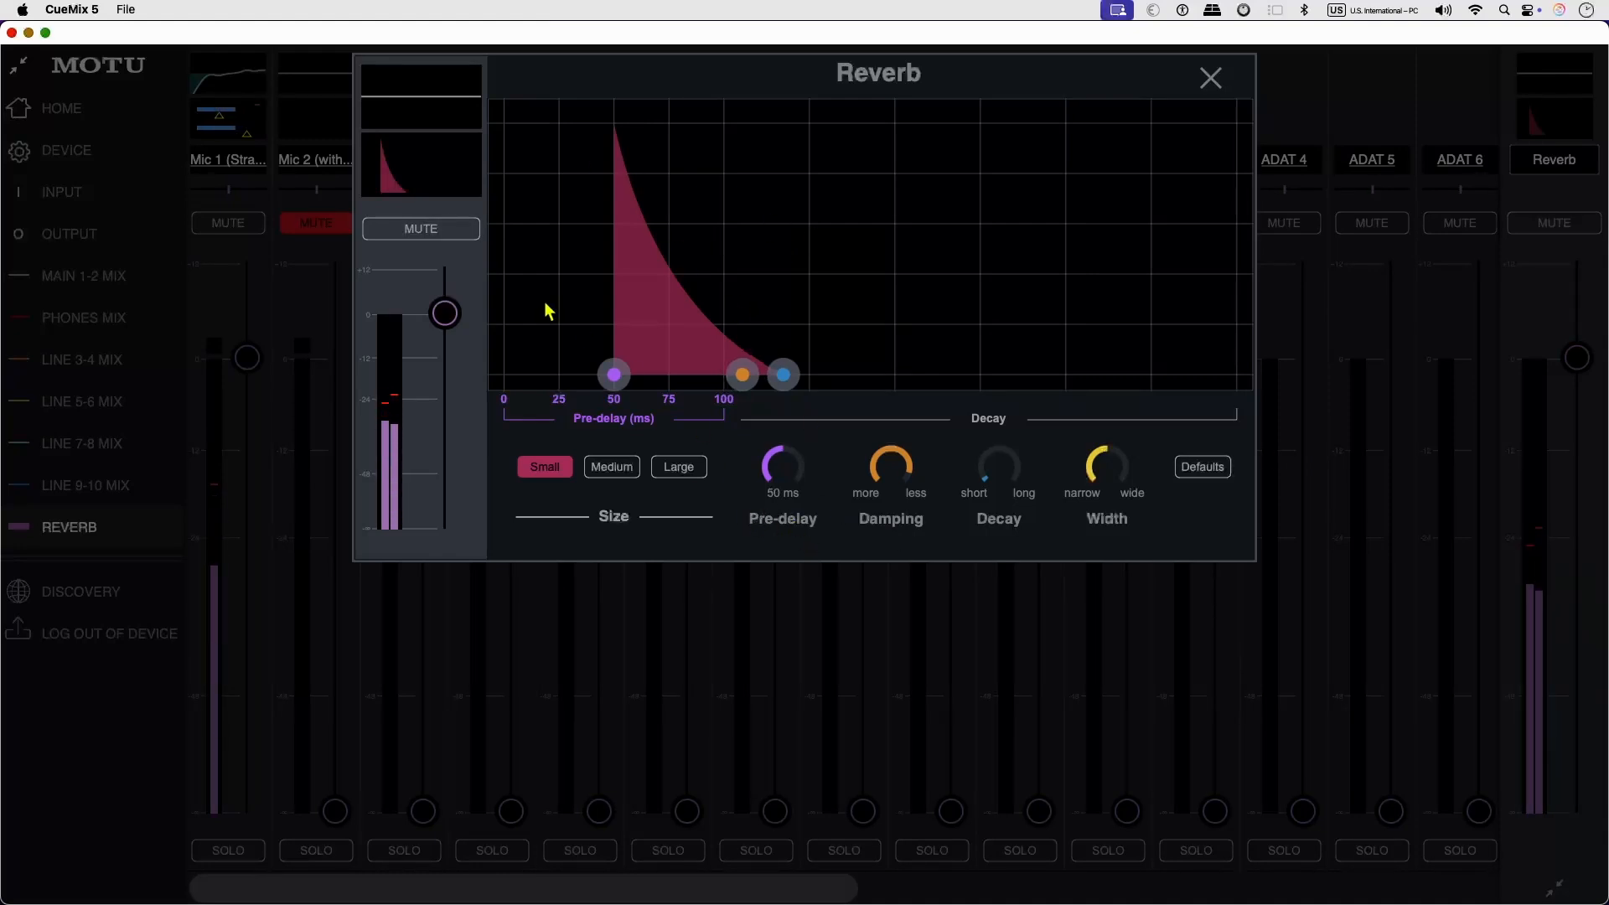
With the reverb muted, set its pre-delay to 5 ms and demonstrate heavier damping before restoring it, and unmute the reverb.
{"action": "left_click", "coordinate": [421, 228]}
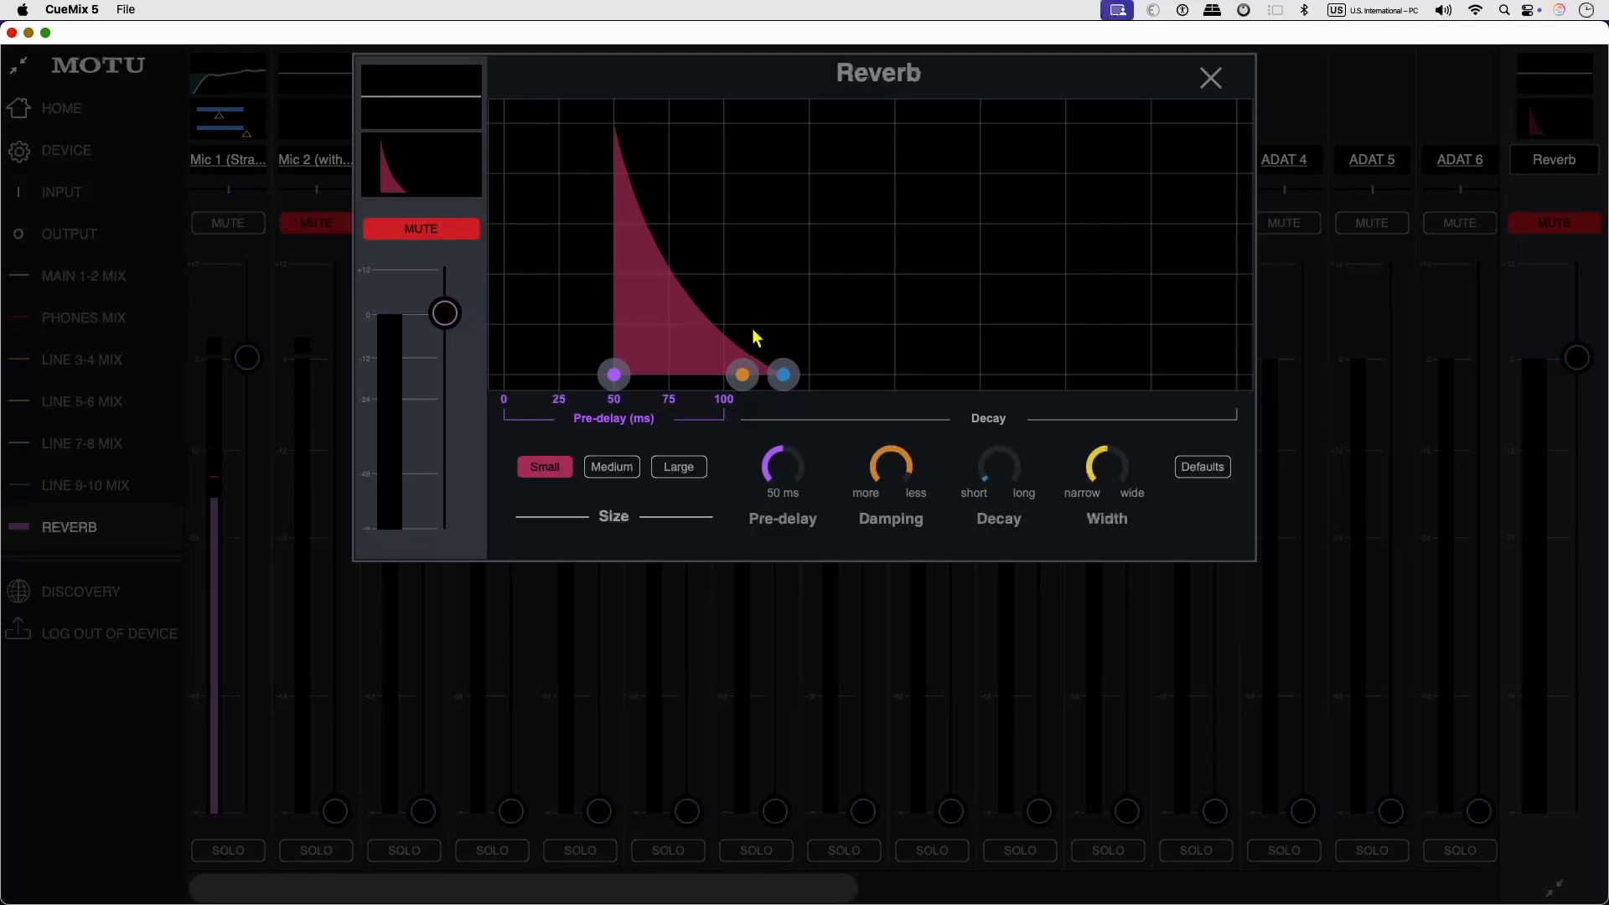
{"action": "left_click_drag", "start_coordinate": [614, 374], "coordinate": [515, 370]}
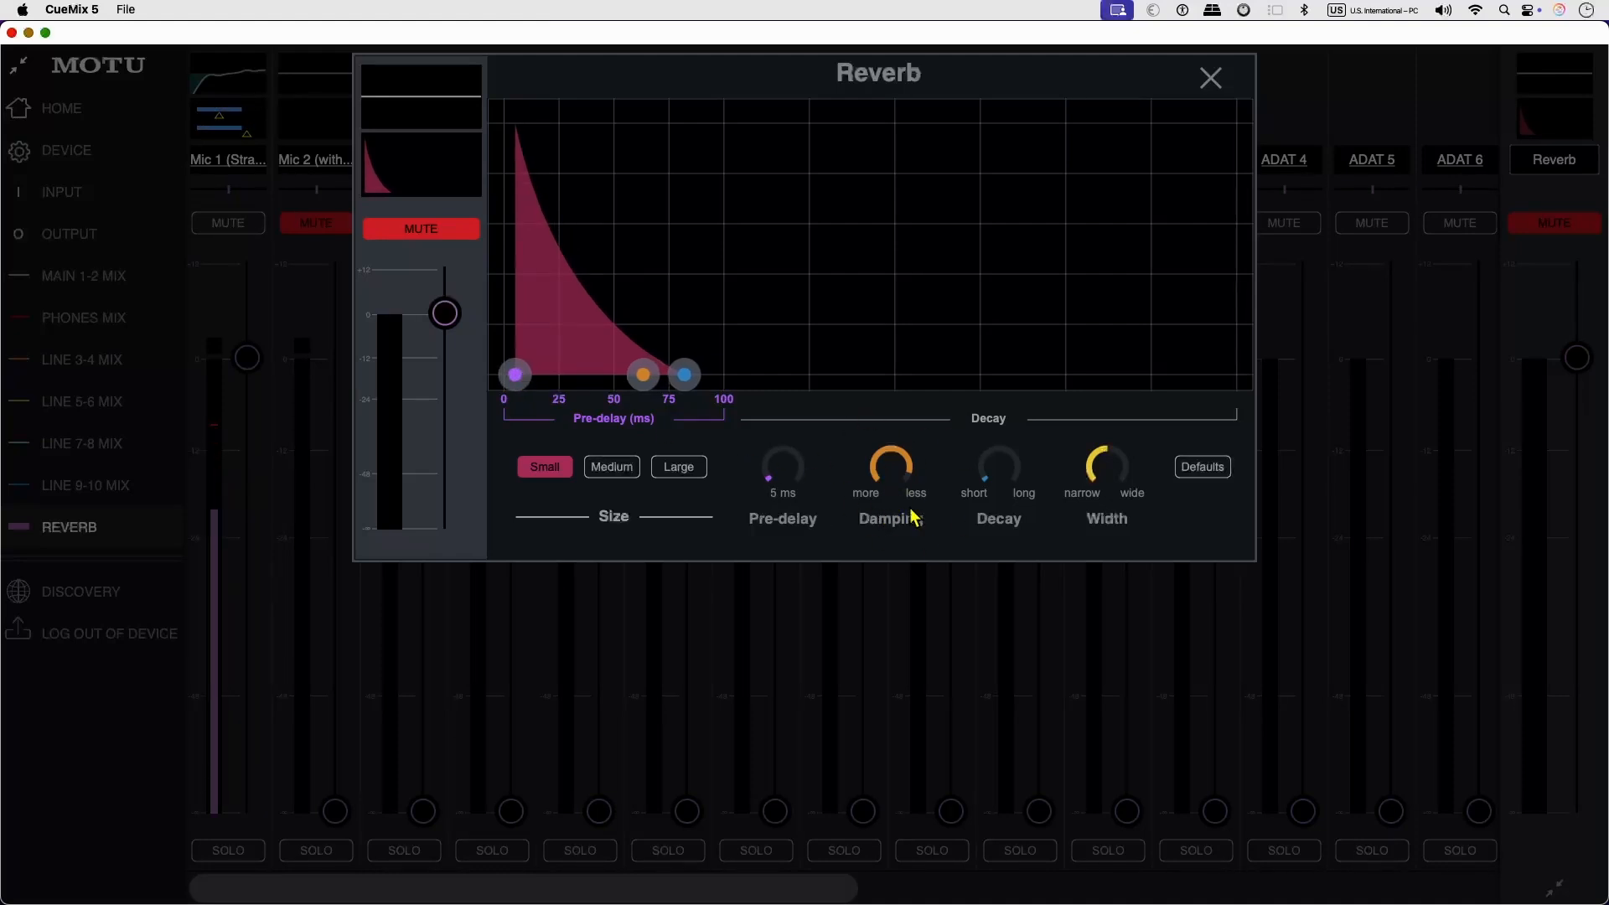
{"action": "left_click_drag", "start_coordinate": [911, 509], "coordinate": [903, 457]}
{"action": "left_click_drag", "start_coordinate": [905, 463], "coordinate": [696, 550]}
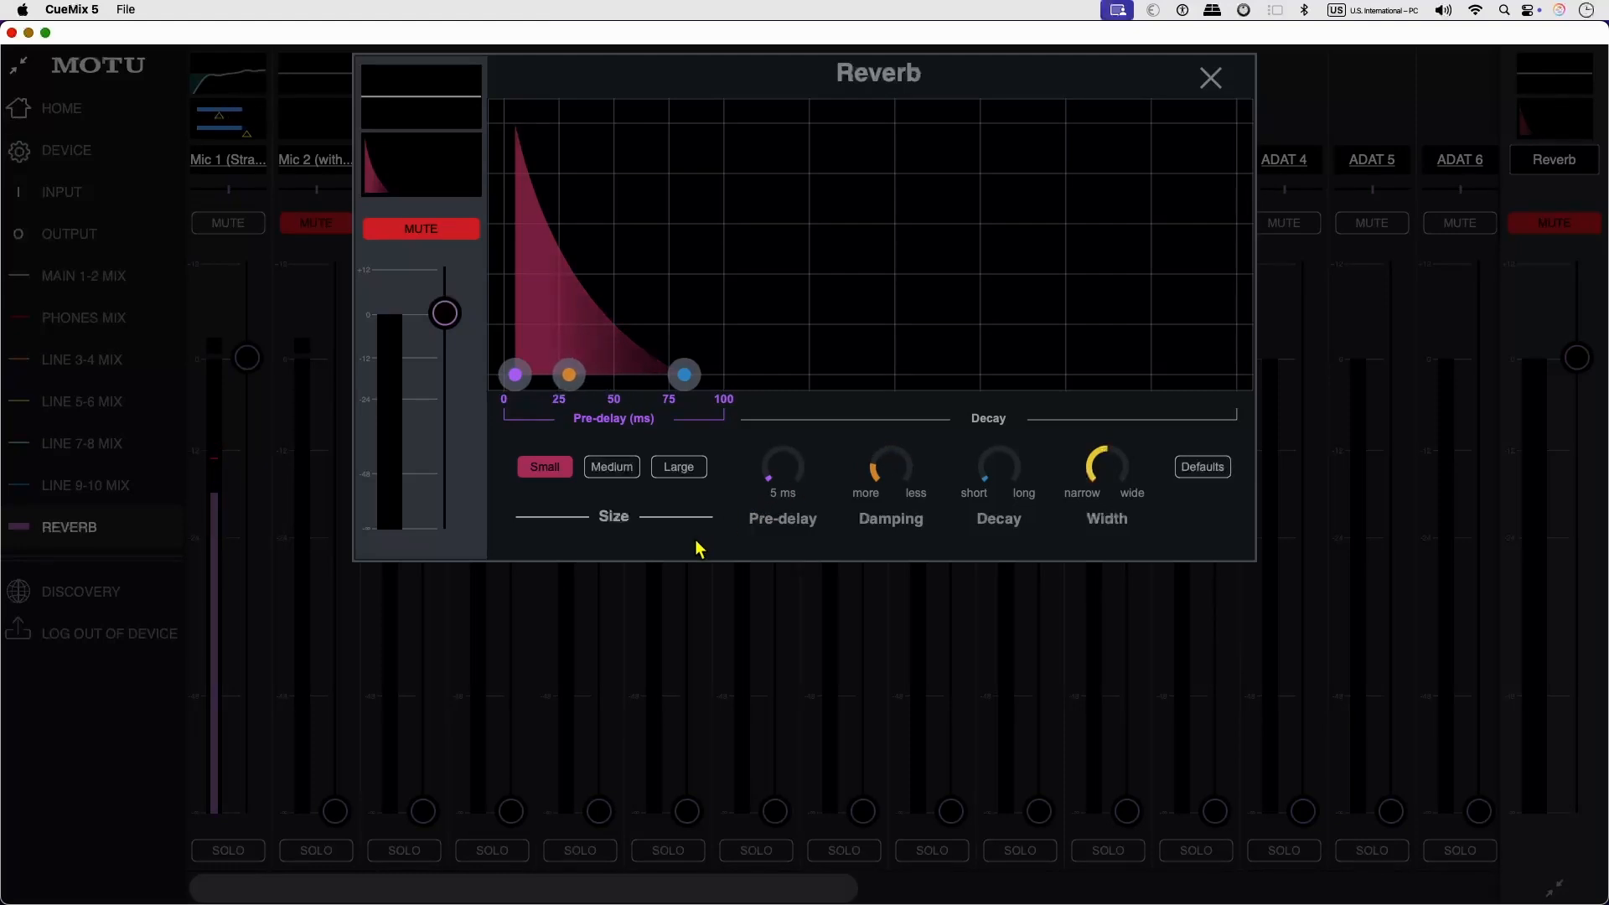
{"action": "left_click_drag", "start_coordinate": [552, 390], "coordinate": [419, 231]}
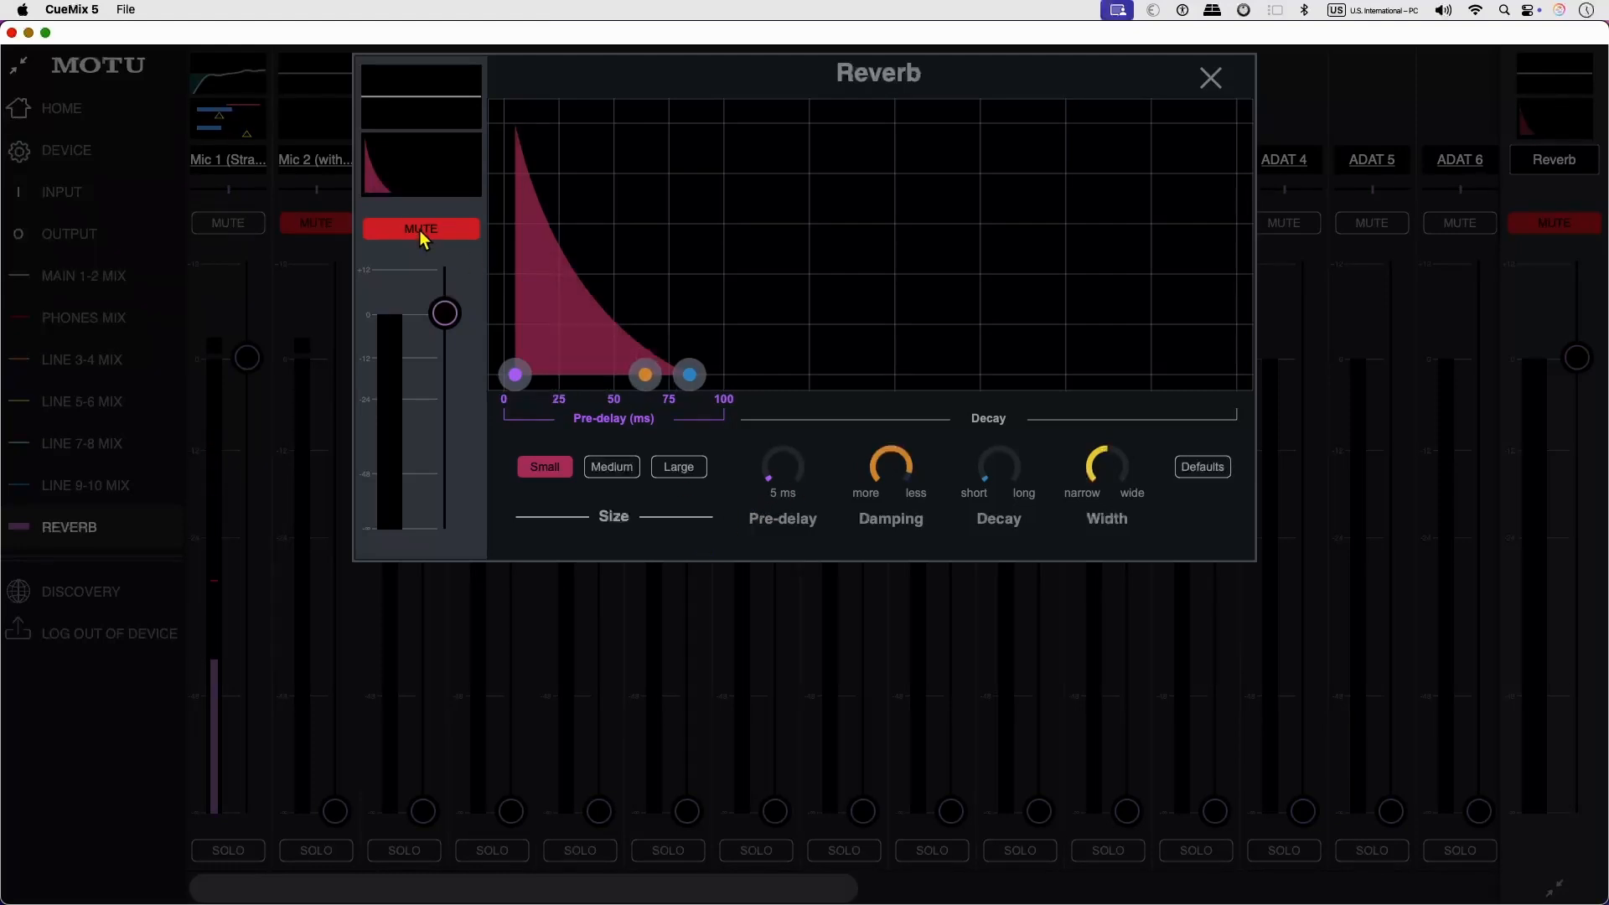
{"action": "left_click", "coordinate": [420, 232]}
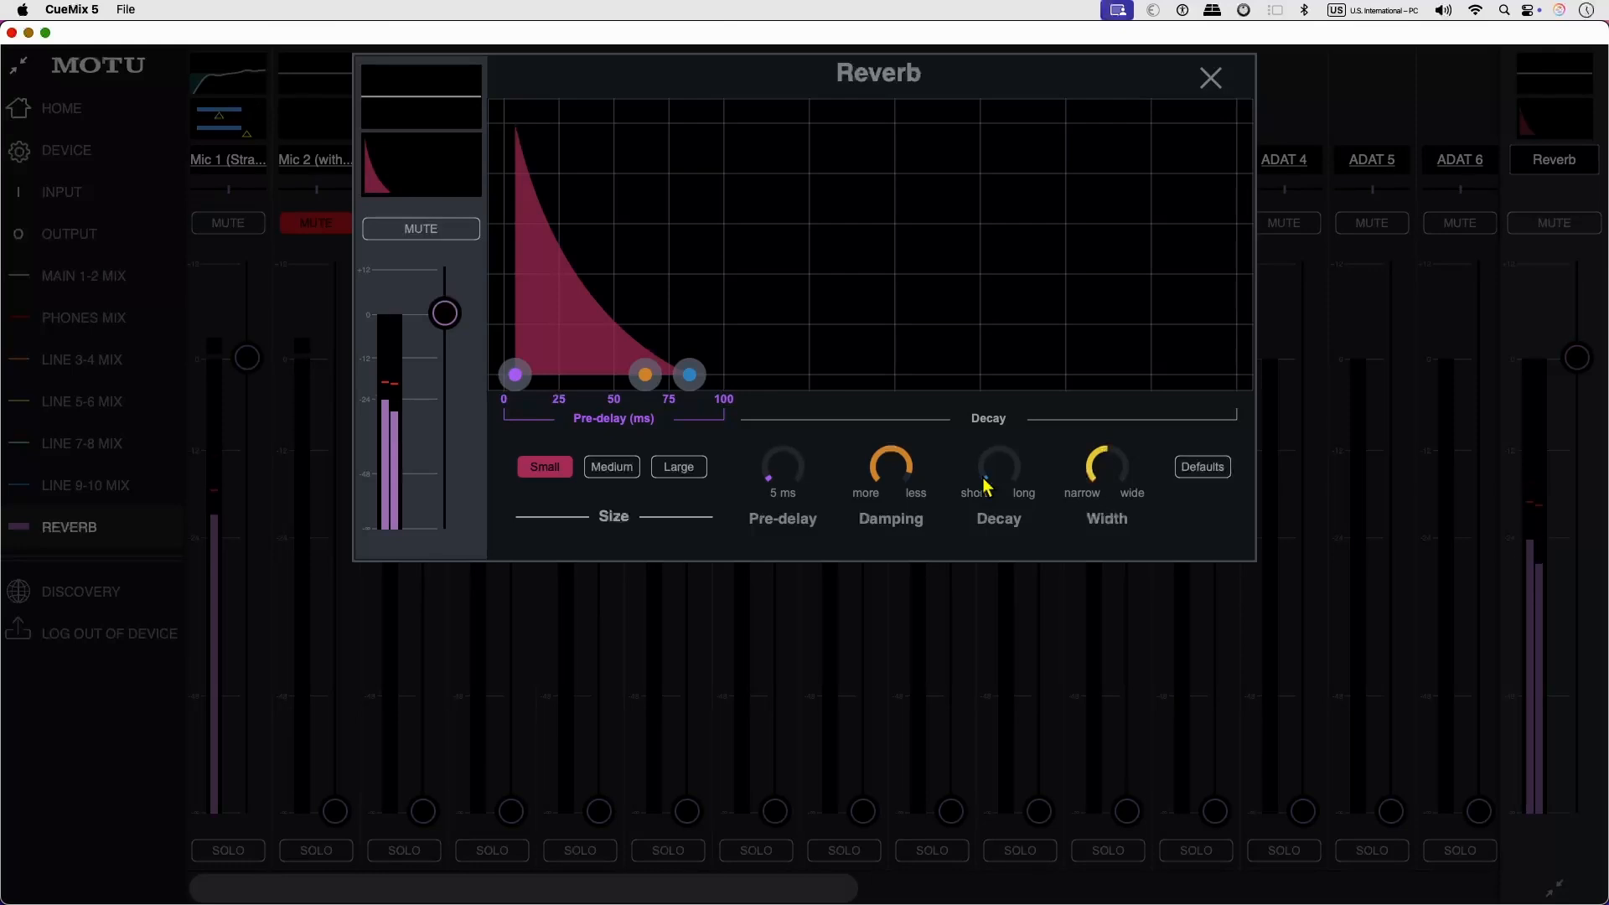
Set the reverb decay to a medium length with damping near the "more" end, and mute the reverb.
{"action": "left_click_drag", "start_coordinate": [986, 486], "coordinate": [1153, 363]}
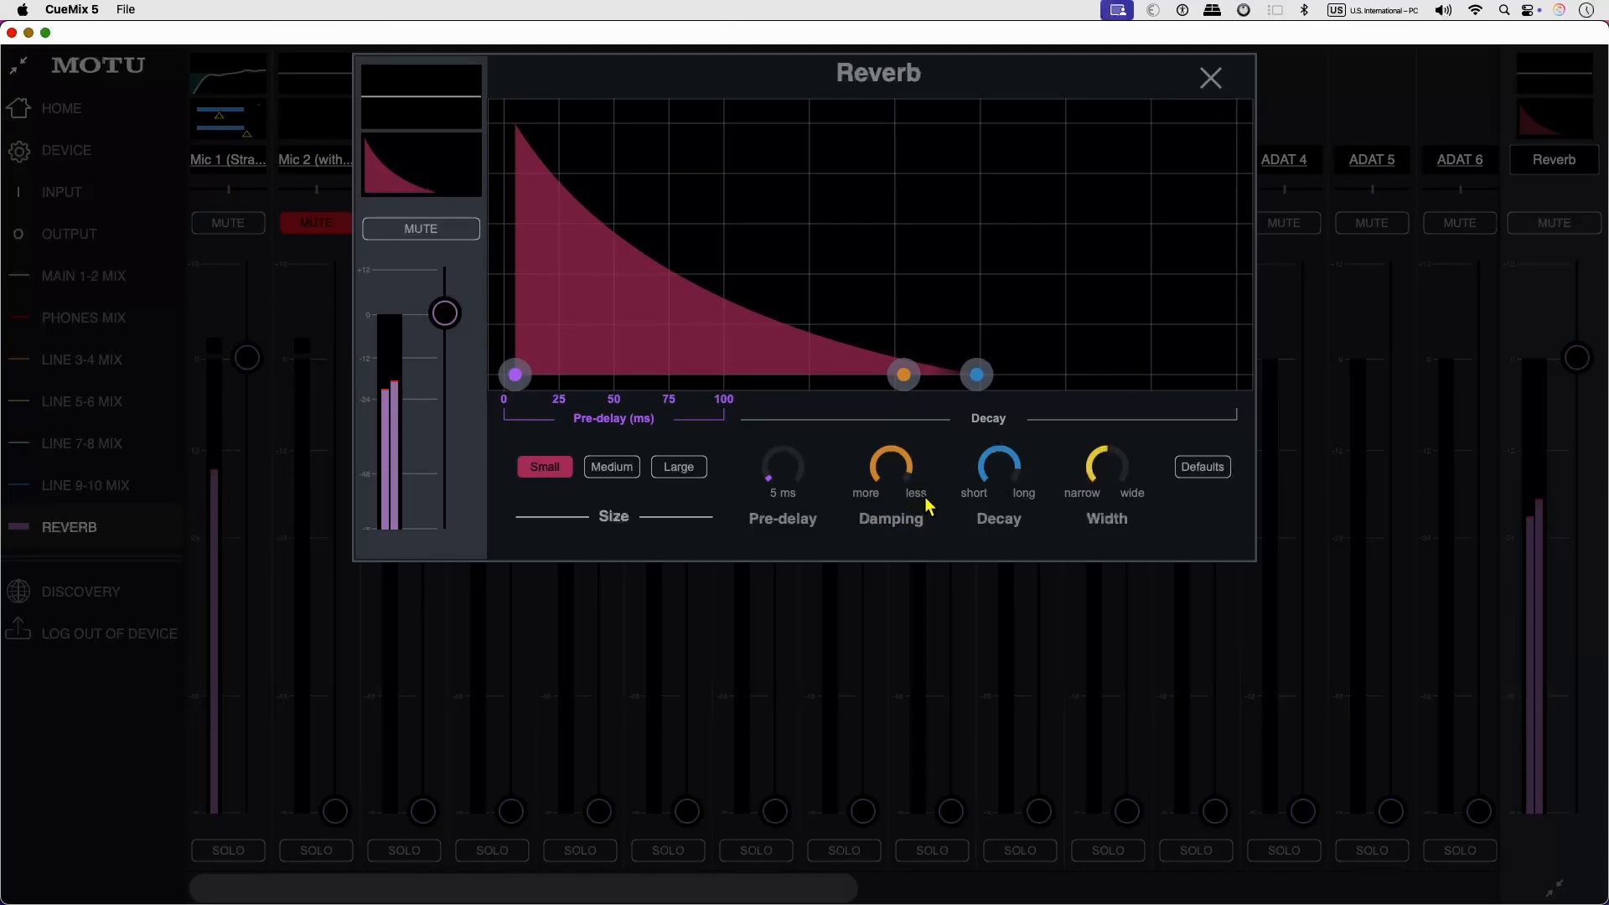
{"action": "left_click_drag", "start_coordinate": [929, 506], "coordinate": [624, 586]}
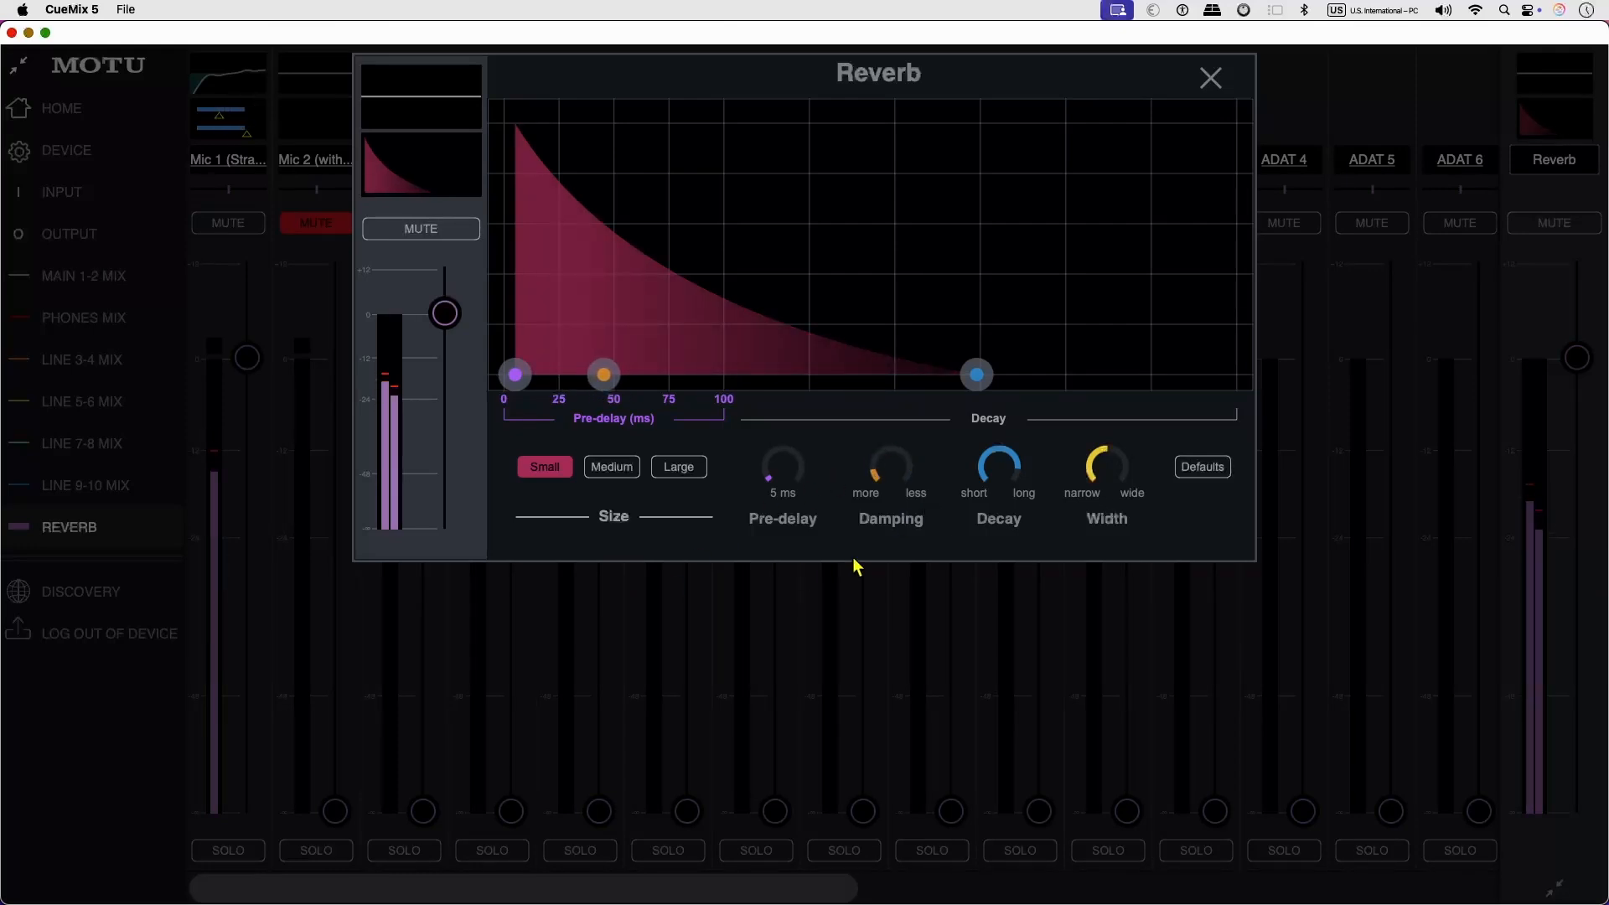
{"action": "left_click_drag", "start_coordinate": [985, 459], "coordinate": [880, 511]}
{"action": "left_click", "coordinate": [415, 231]}
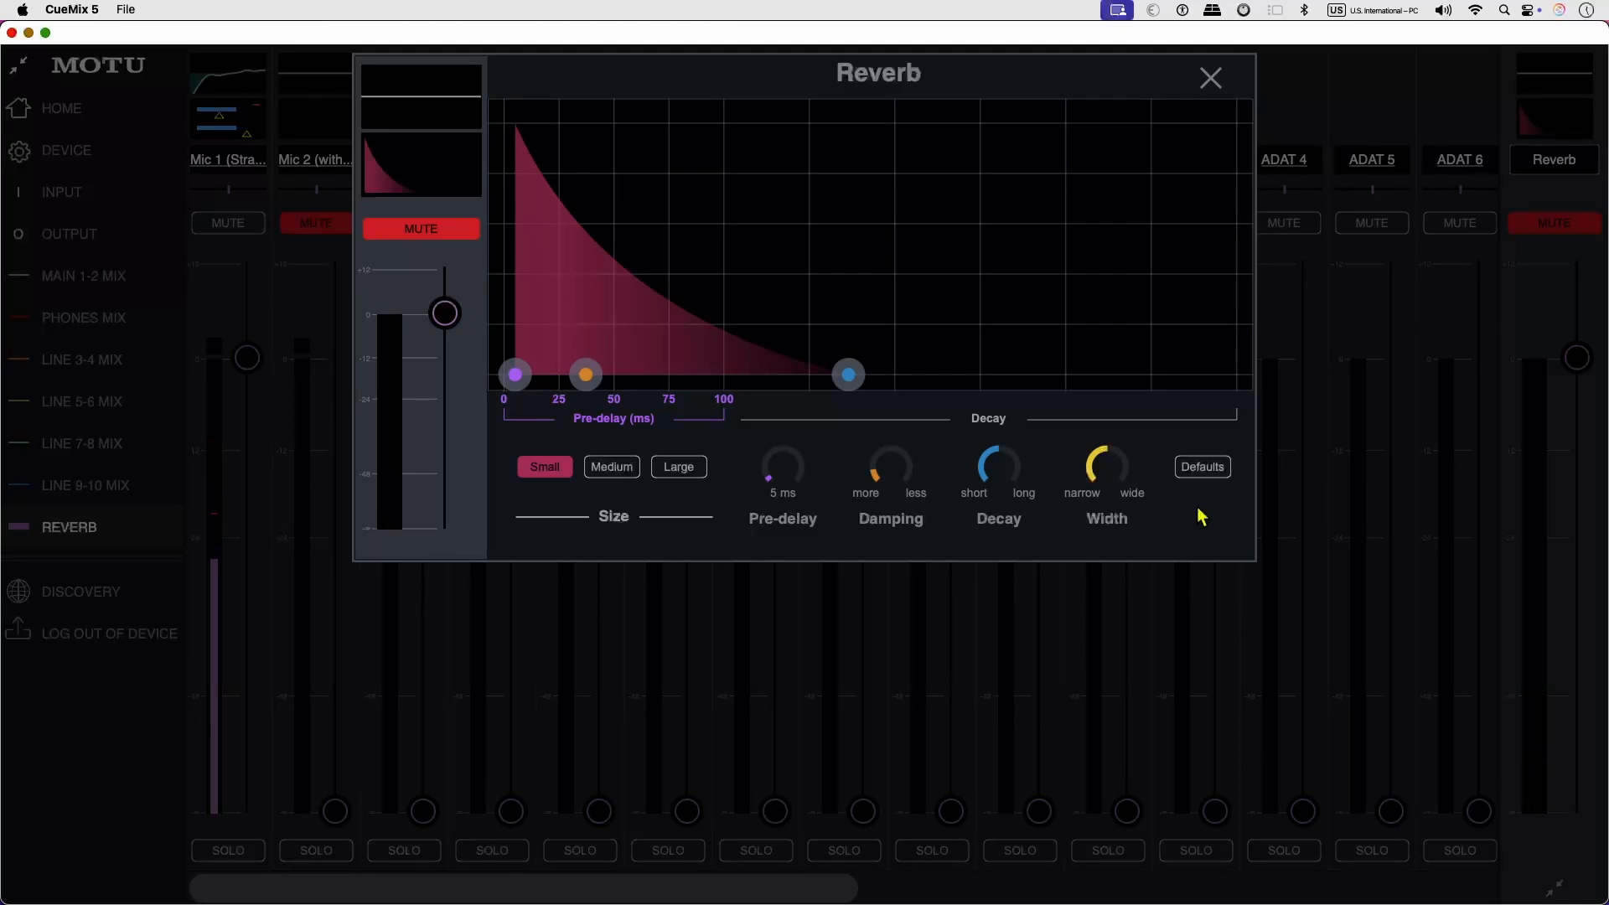
Audition the Large room size with the reverb unmuted, mute it and return to Small with the decay shortened to nearly its minimum.
{"action": "left_click", "coordinate": [683, 472]}
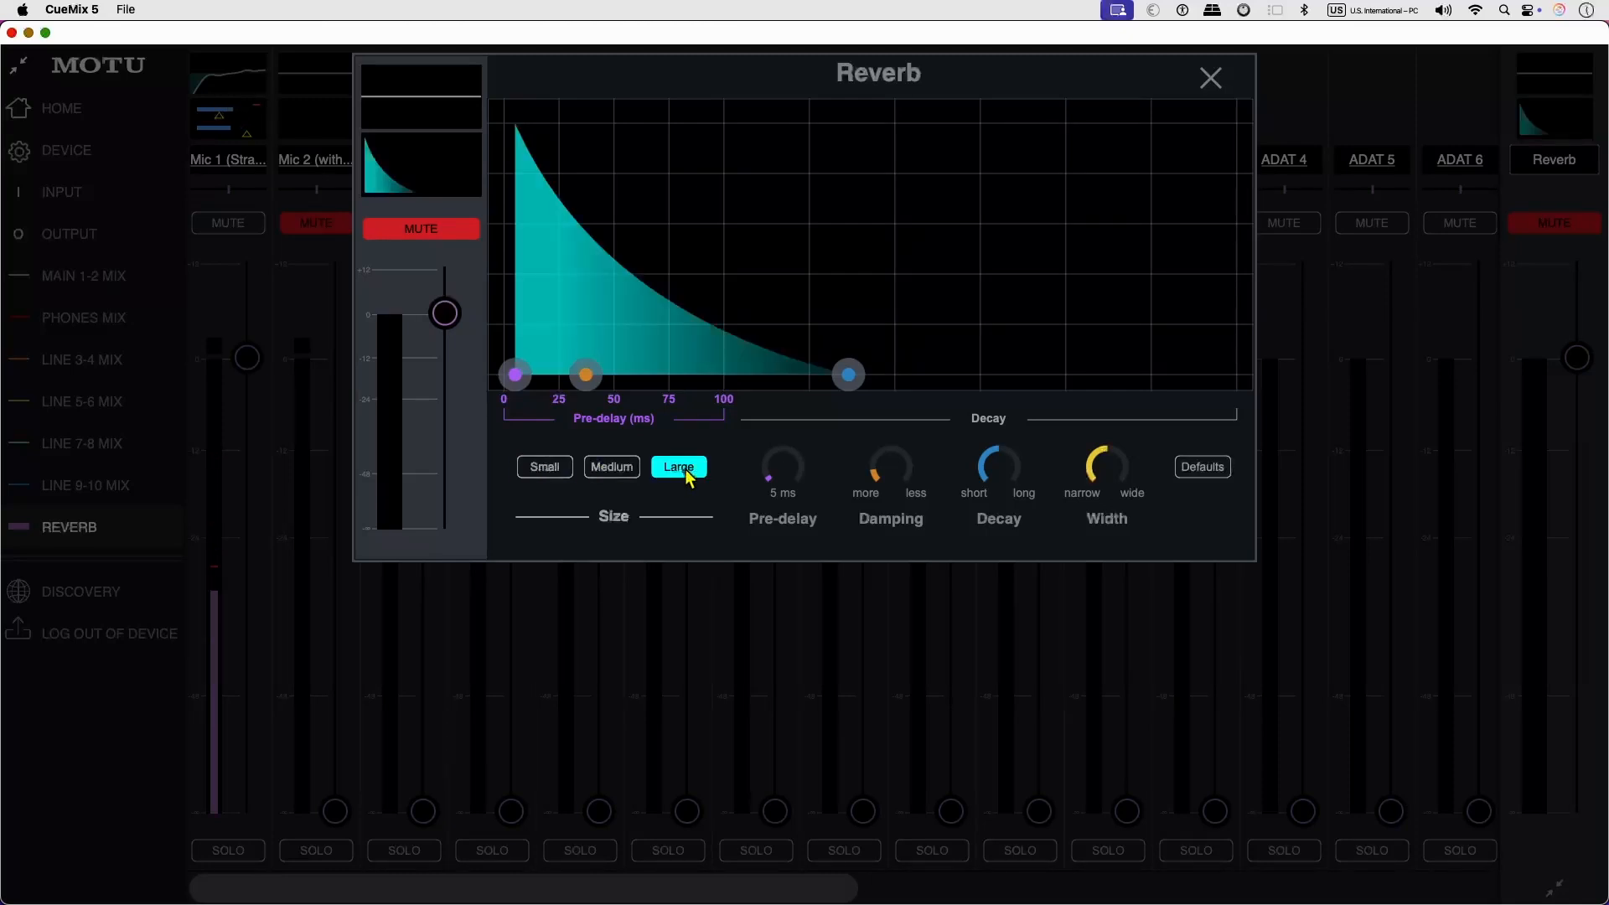
{"action": "left_click", "coordinate": [437, 239]}
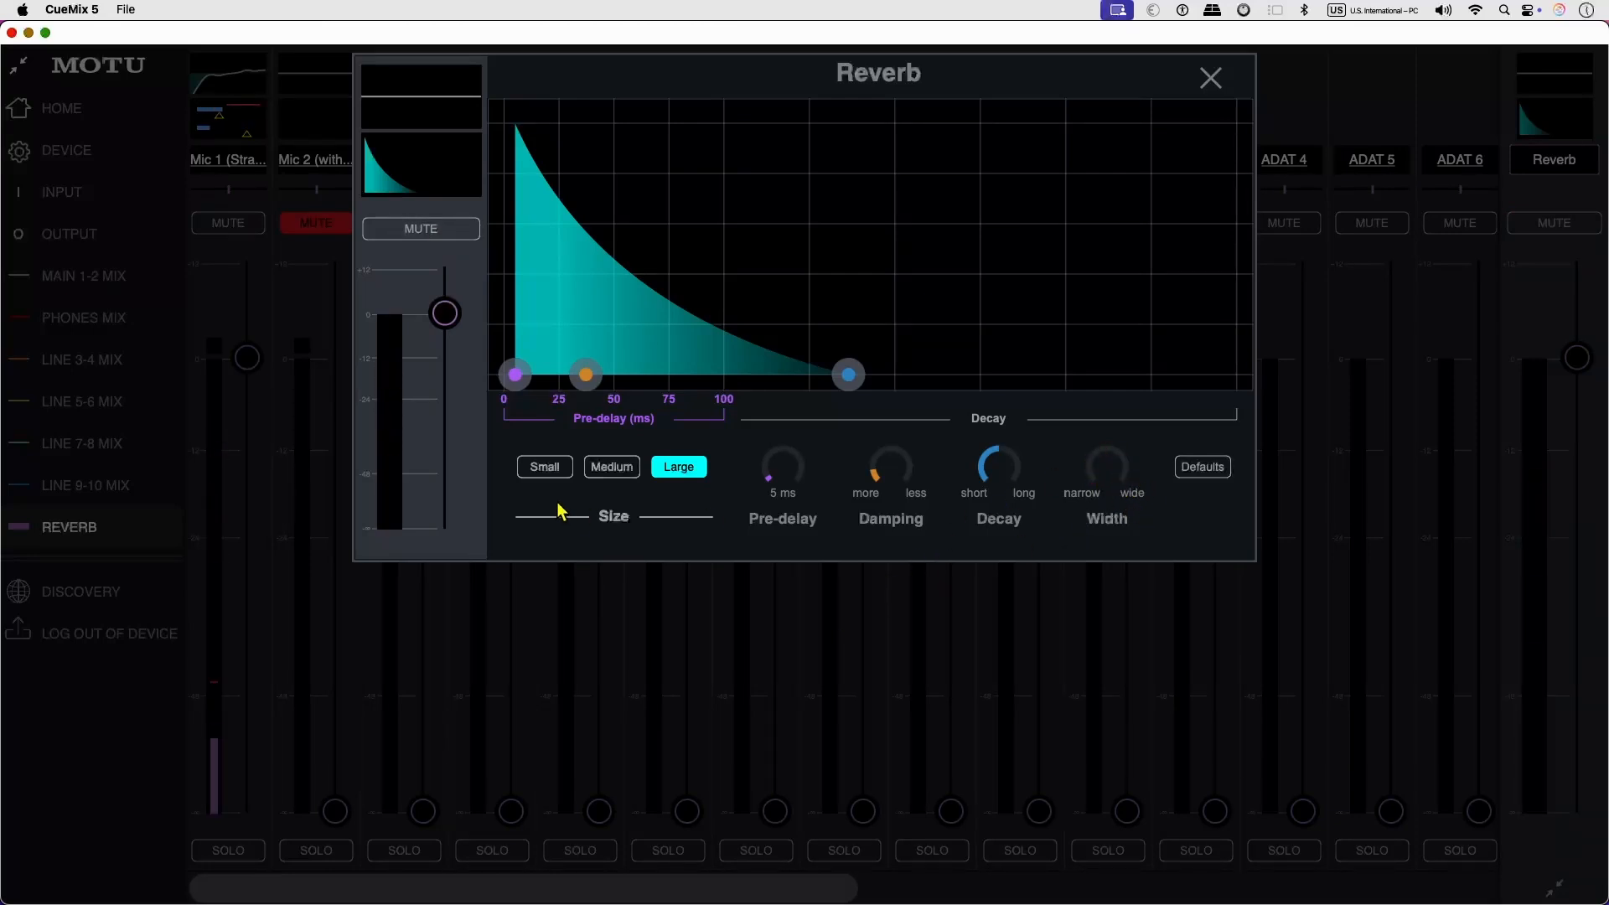
{"action": "left_click", "coordinate": [443, 230]}
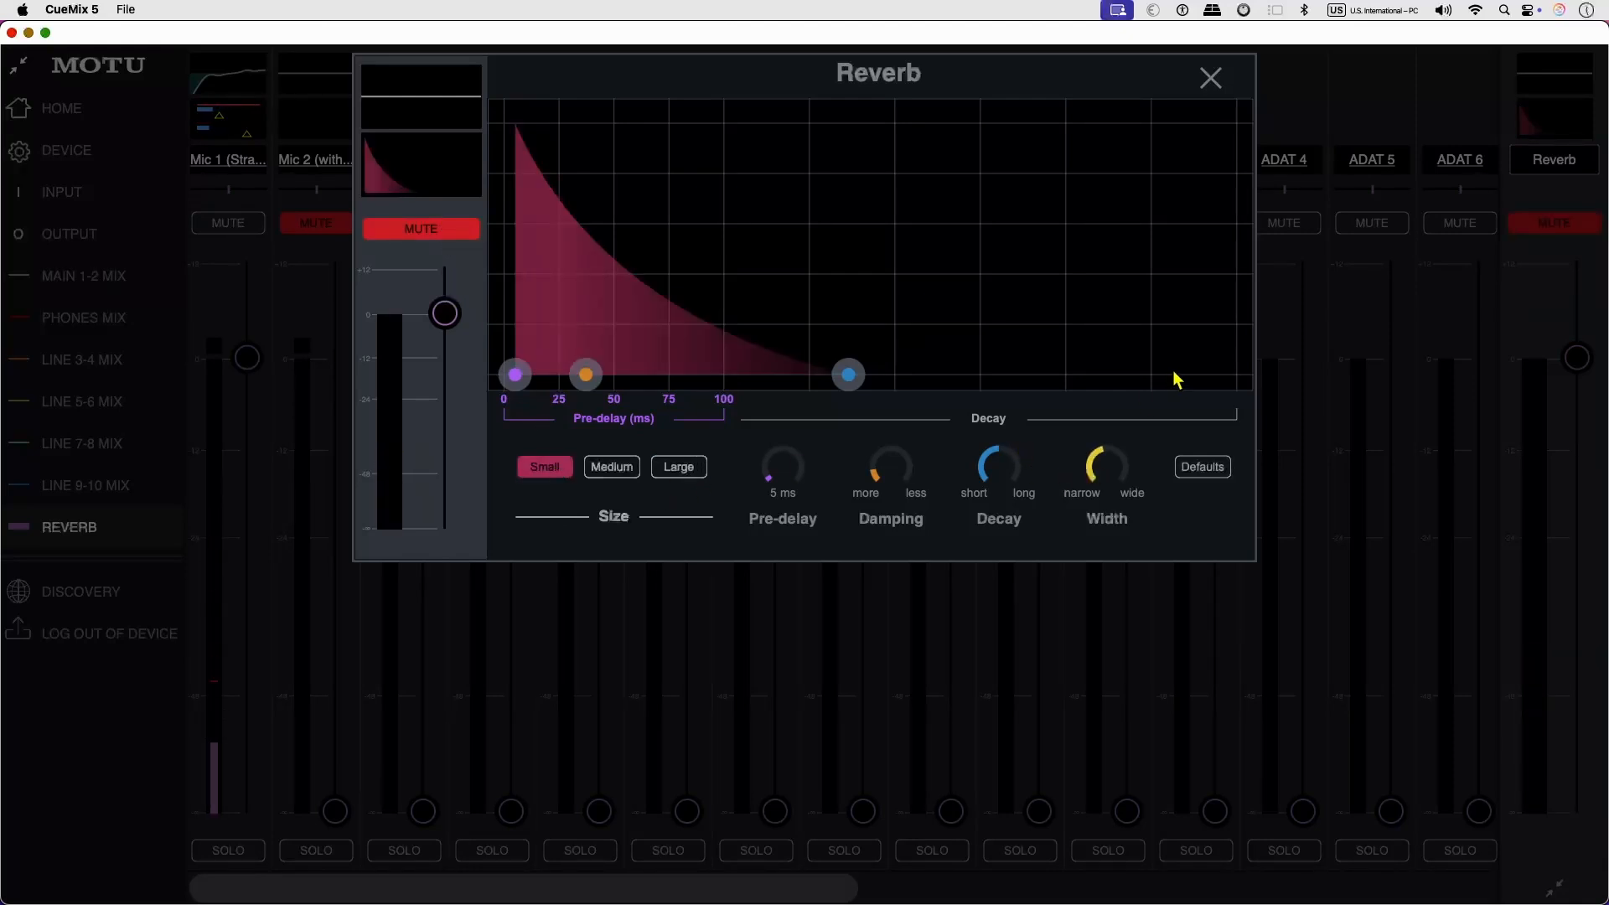
{"action": "left_click_drag", "start_coordinate": [999, 466], "coordinate": [906, 519]}
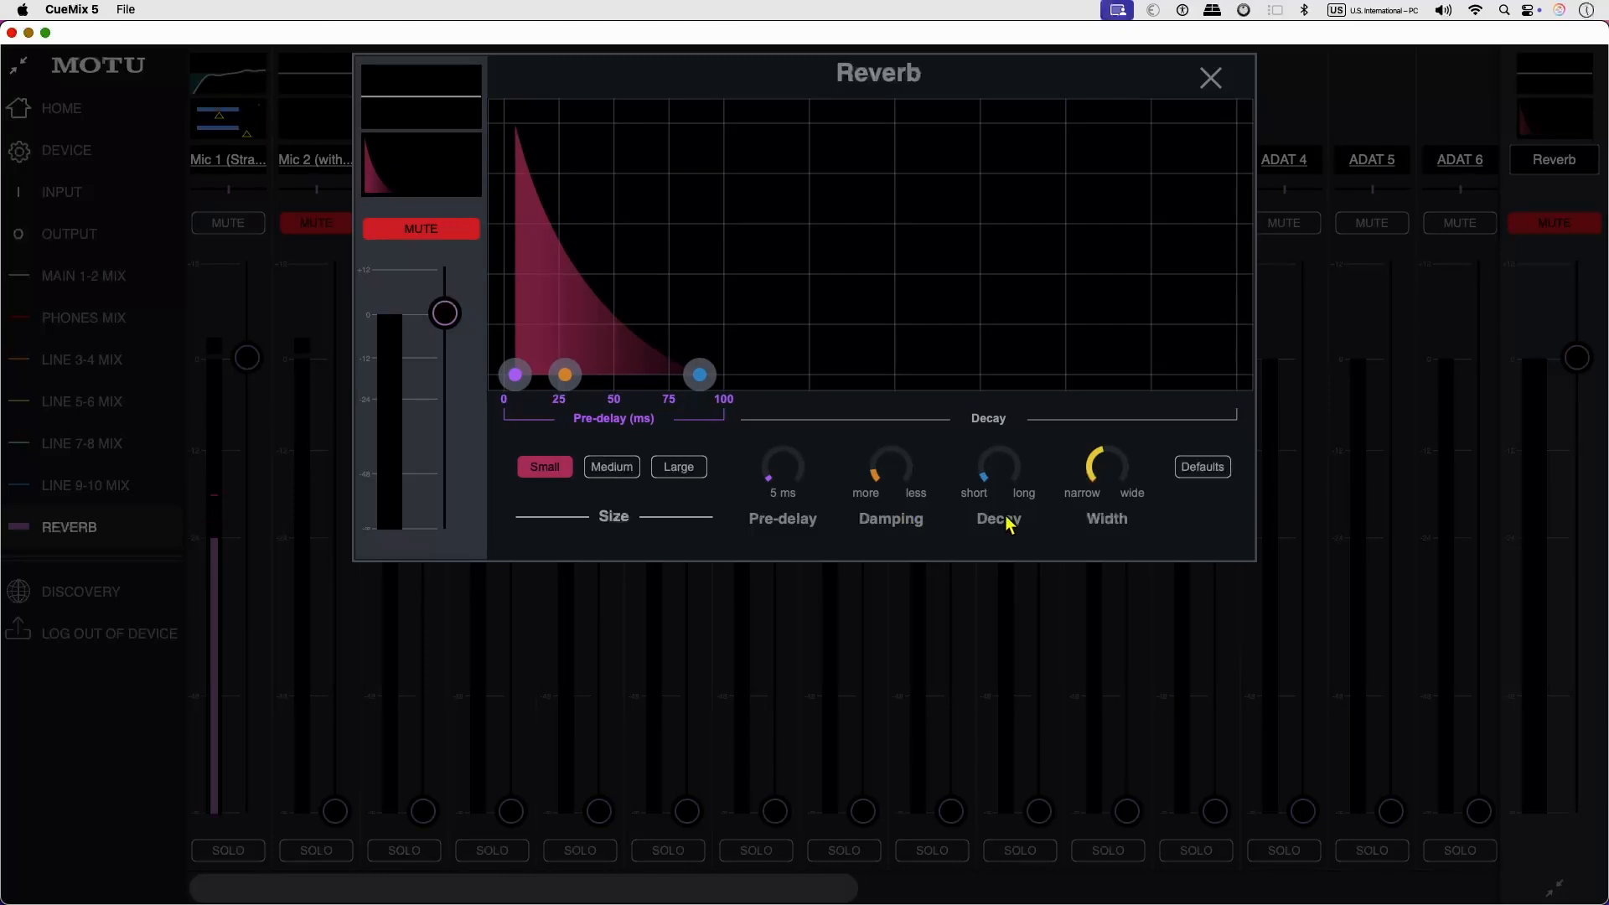
Open the Reverb bus EQ, unmute the reverb and enable the low band as a low-cut filter at 91 Hz.
{"action": "left_click", "coordinate": [416, 95]}
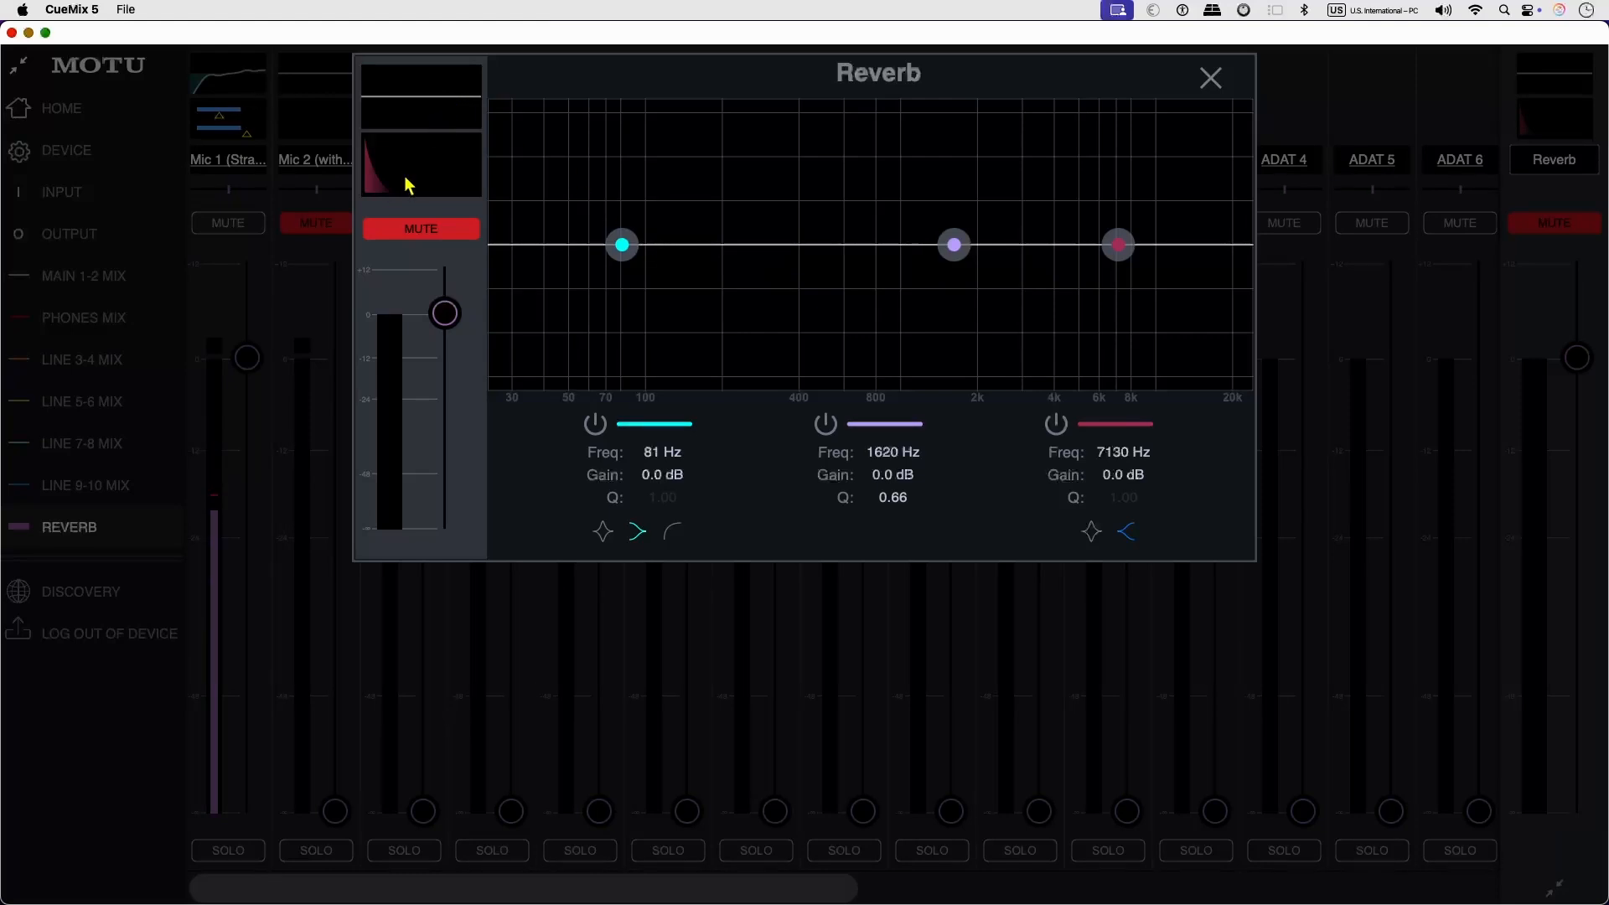
{"action": "left_click", "coordinate": [427, 229]}
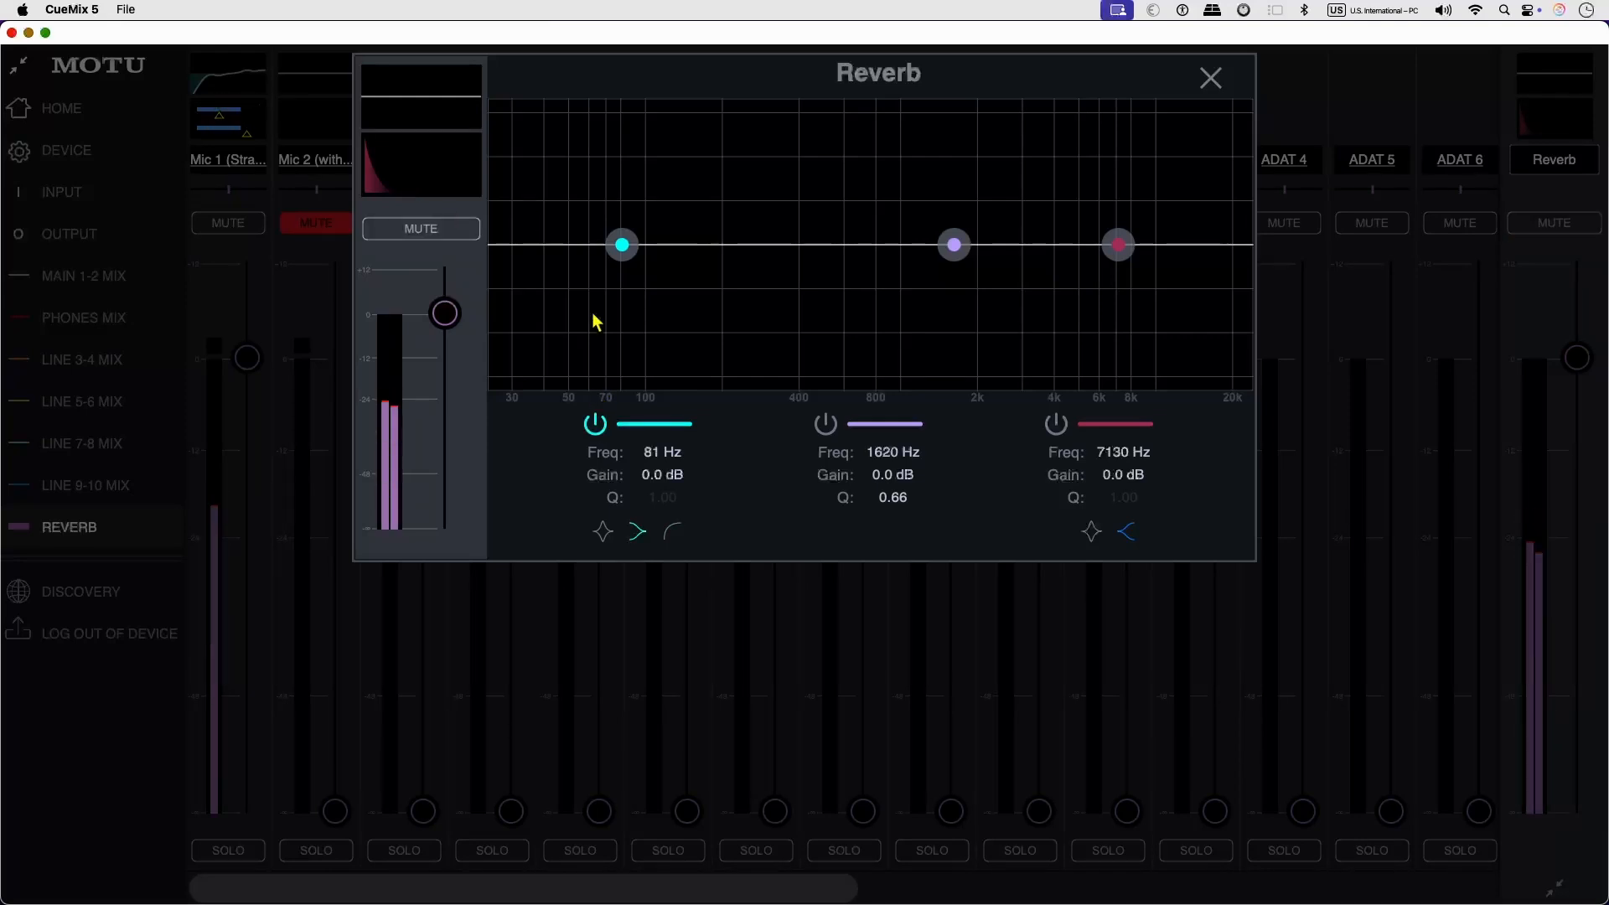
{"action": "left_click", "coordinate": [670, 536]}
{"action": "left_click_drag", "start_coordinate": [622, 245], "coordinate": [635, 245]}
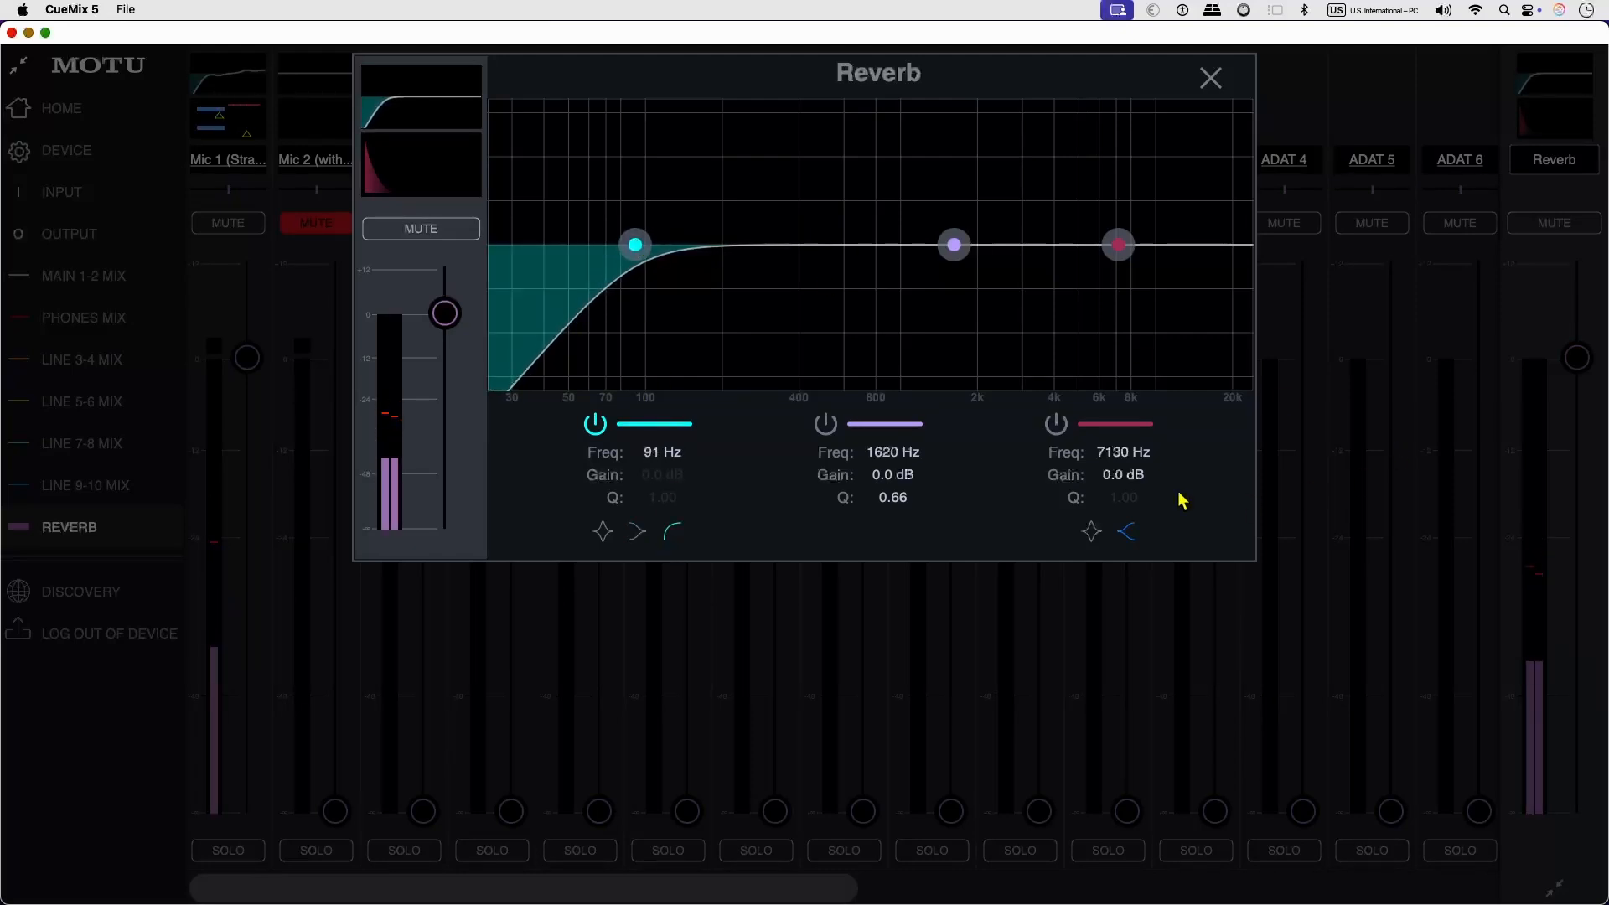
Enable the high shelf at 5093 Hz with -12.7 dB and the mid band at 1408 Hz with 2.3 dB, and close the Reverb editor.
{"action": "left_click", "coordinate": [1057, 425]}
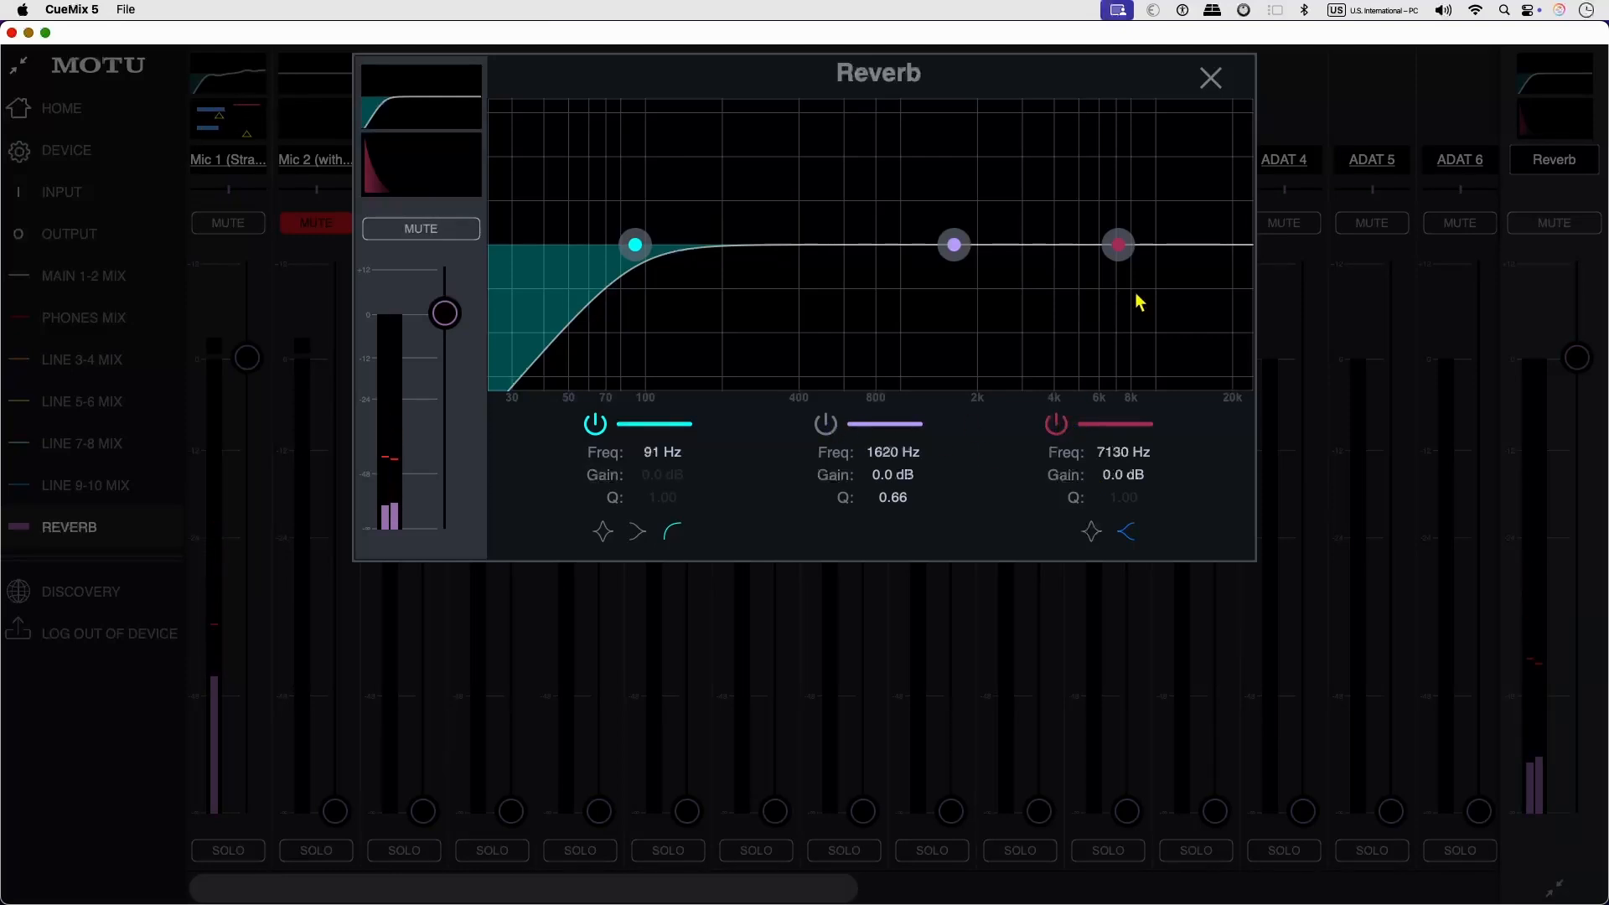
{"action": "left_click_drag", "start_coordinate": [1120, 243], "coordinate": [1081, 339]}
{"action": "mouse_move", "coordinate": [954, 245]}
{"action": "left_mouse_down"}
{"action": "mouse_move", "coordinate": [952, 220]}
{"action": "mouse_move", "coordinate": [941, 231]}
{"action": "left_mouse_up"}
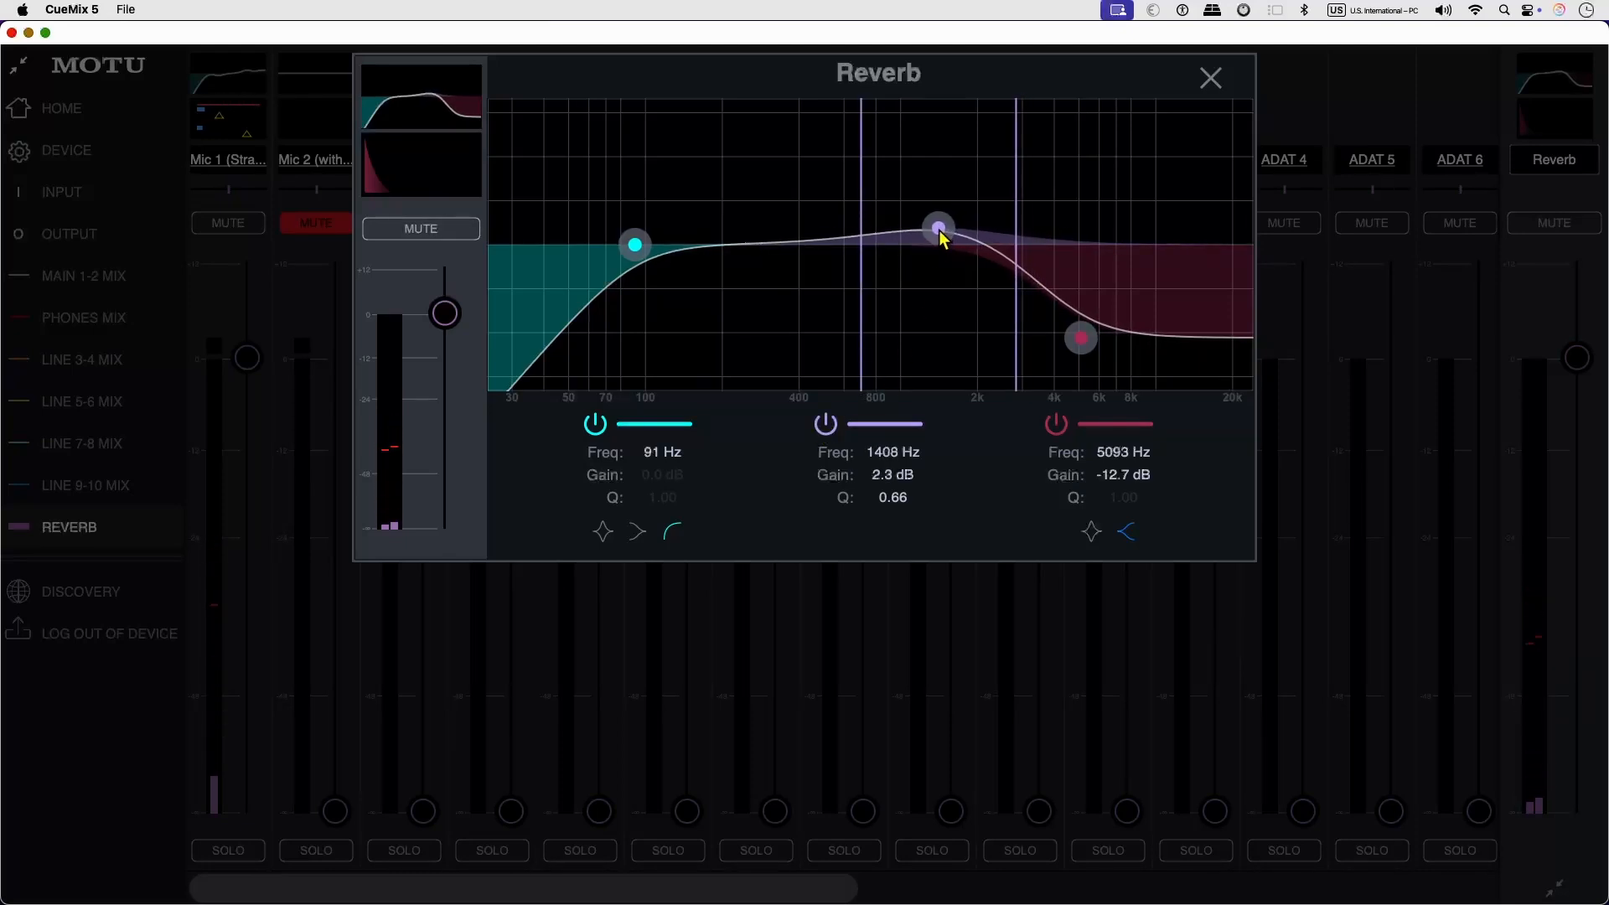
{"action": "left_click", "coordinate": [1209, 79]}
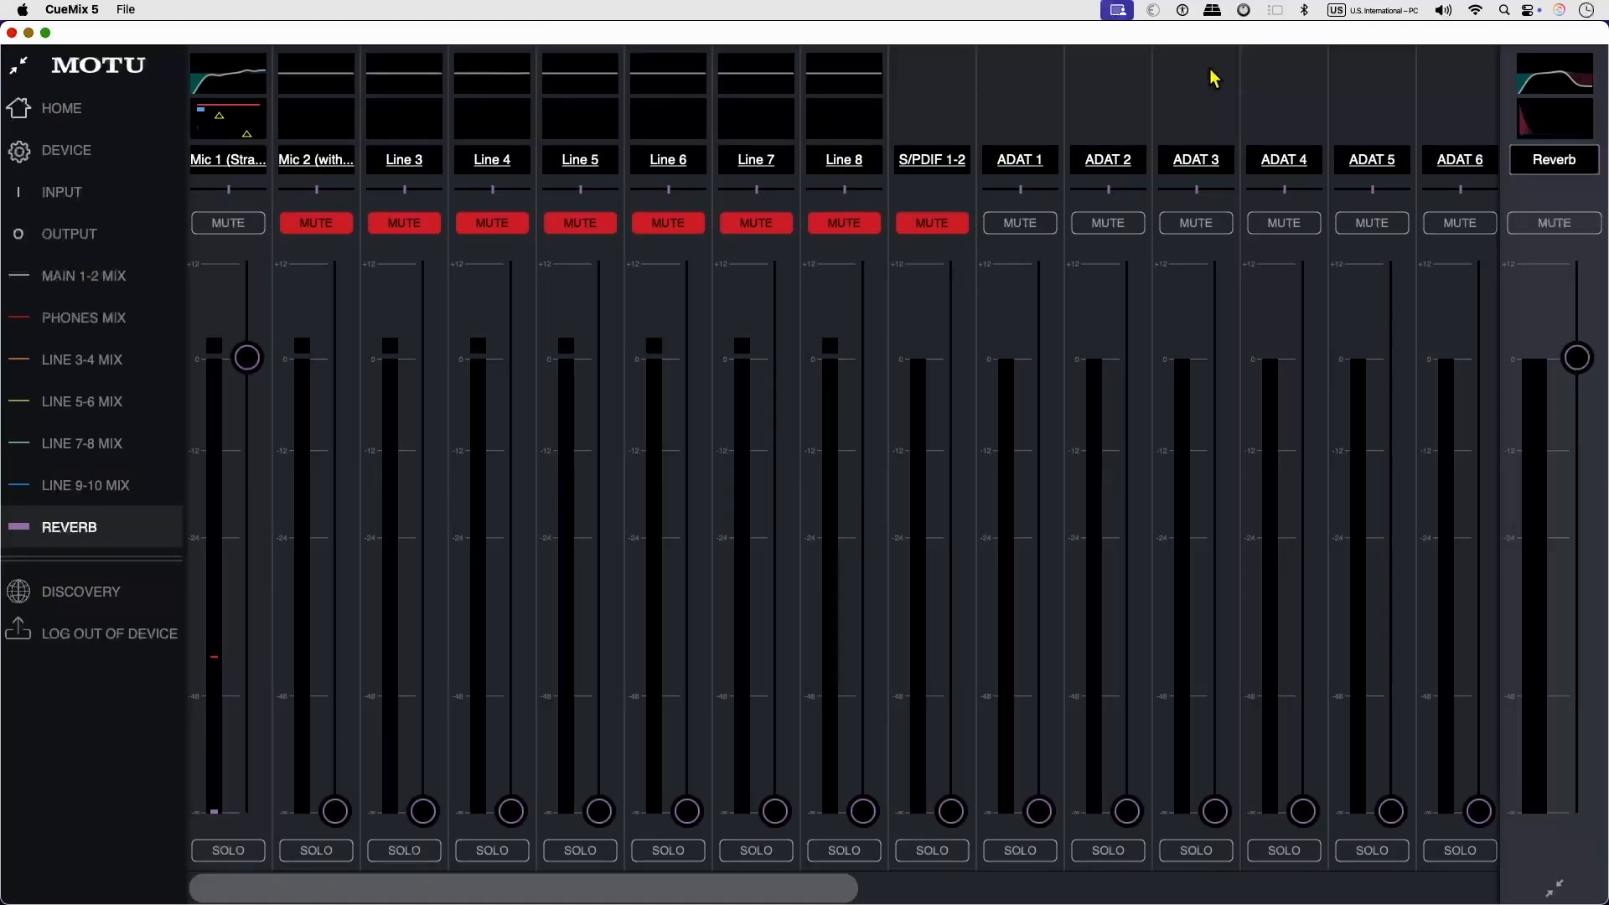
Lower Mic 1's send to the reverb to about -11 dB, compare the sound with and without reverb, and leave the reverb muted.
{"action": "left_click_drag", "start_coordinate": [246, 359], "coordinate": [249, 442]}
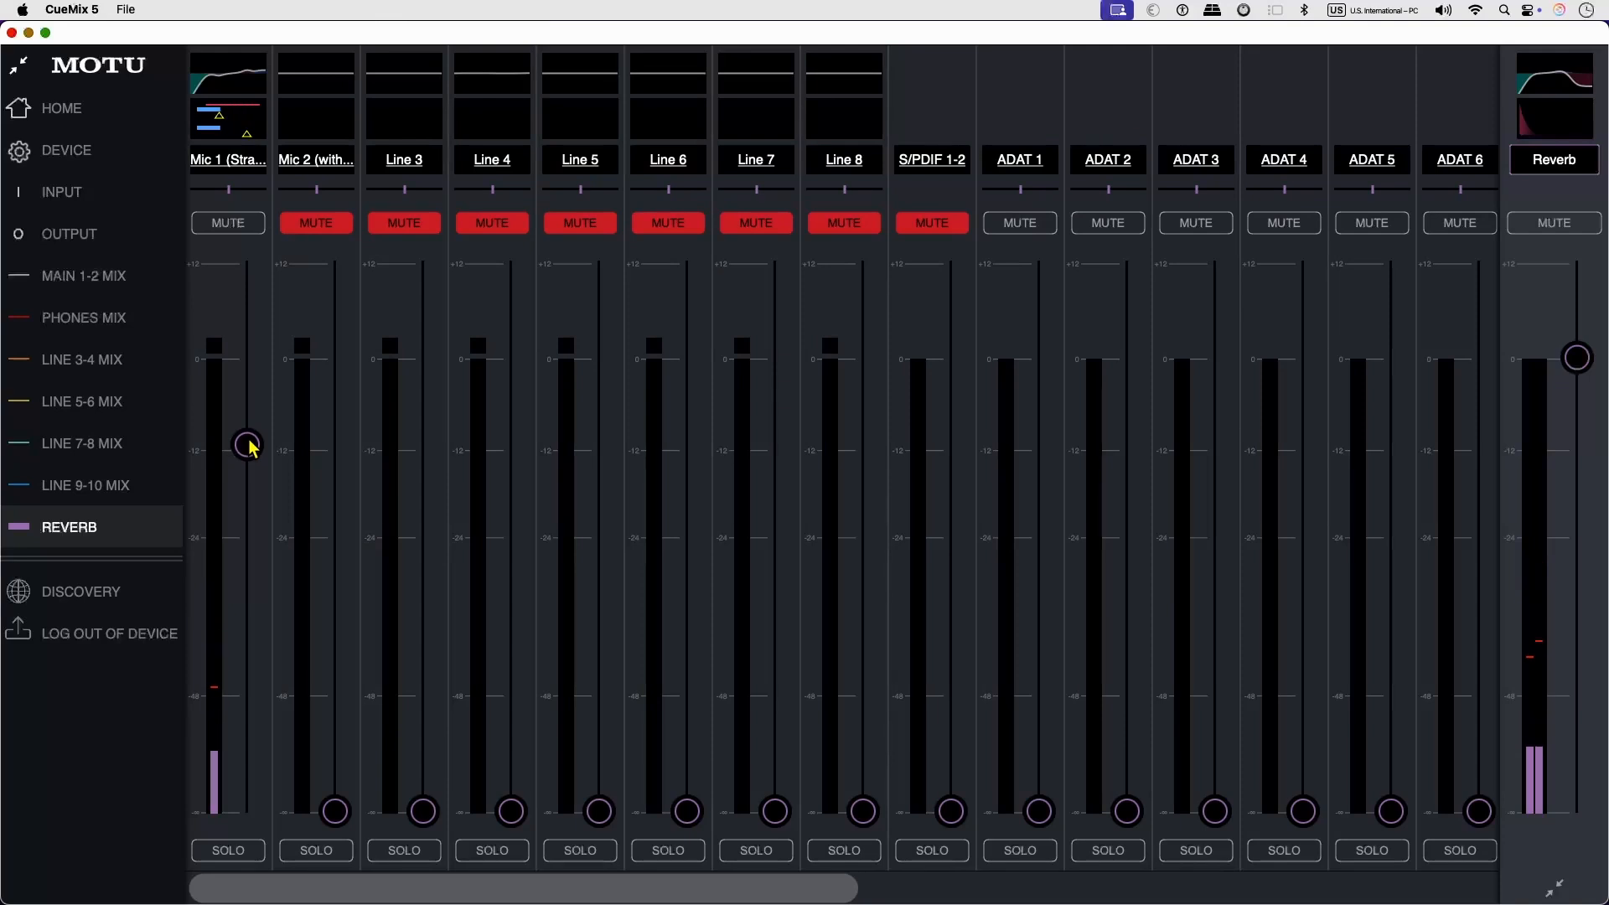
{"action": "left_click", "coordinate": [1557, 224]}
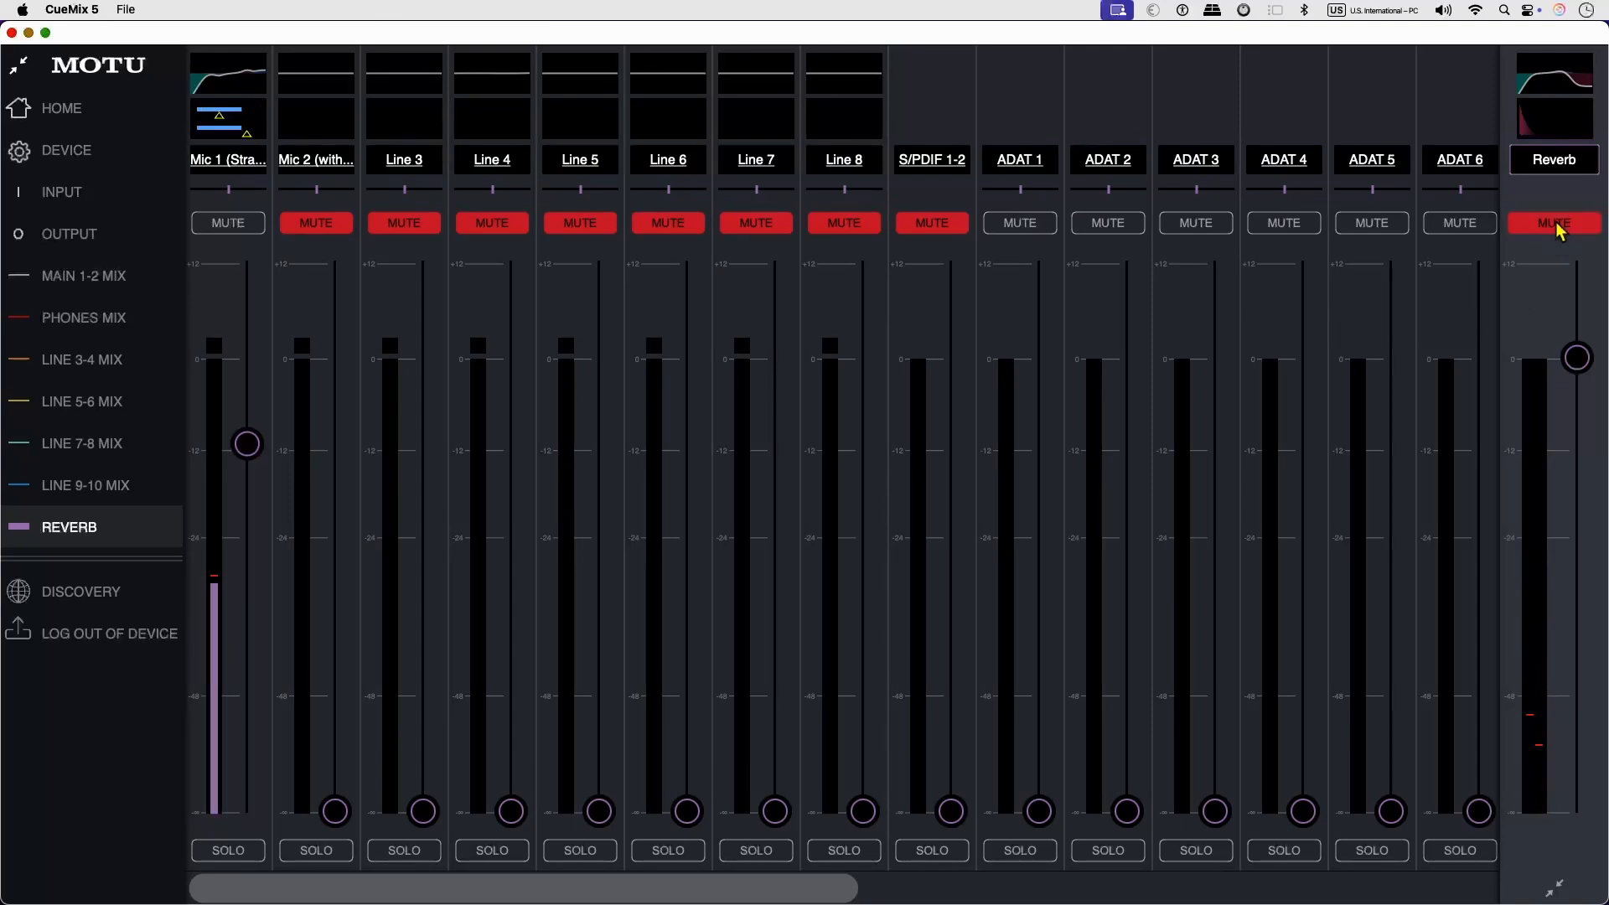
{"action": "left_click", "coordinate": [1557, 224]}
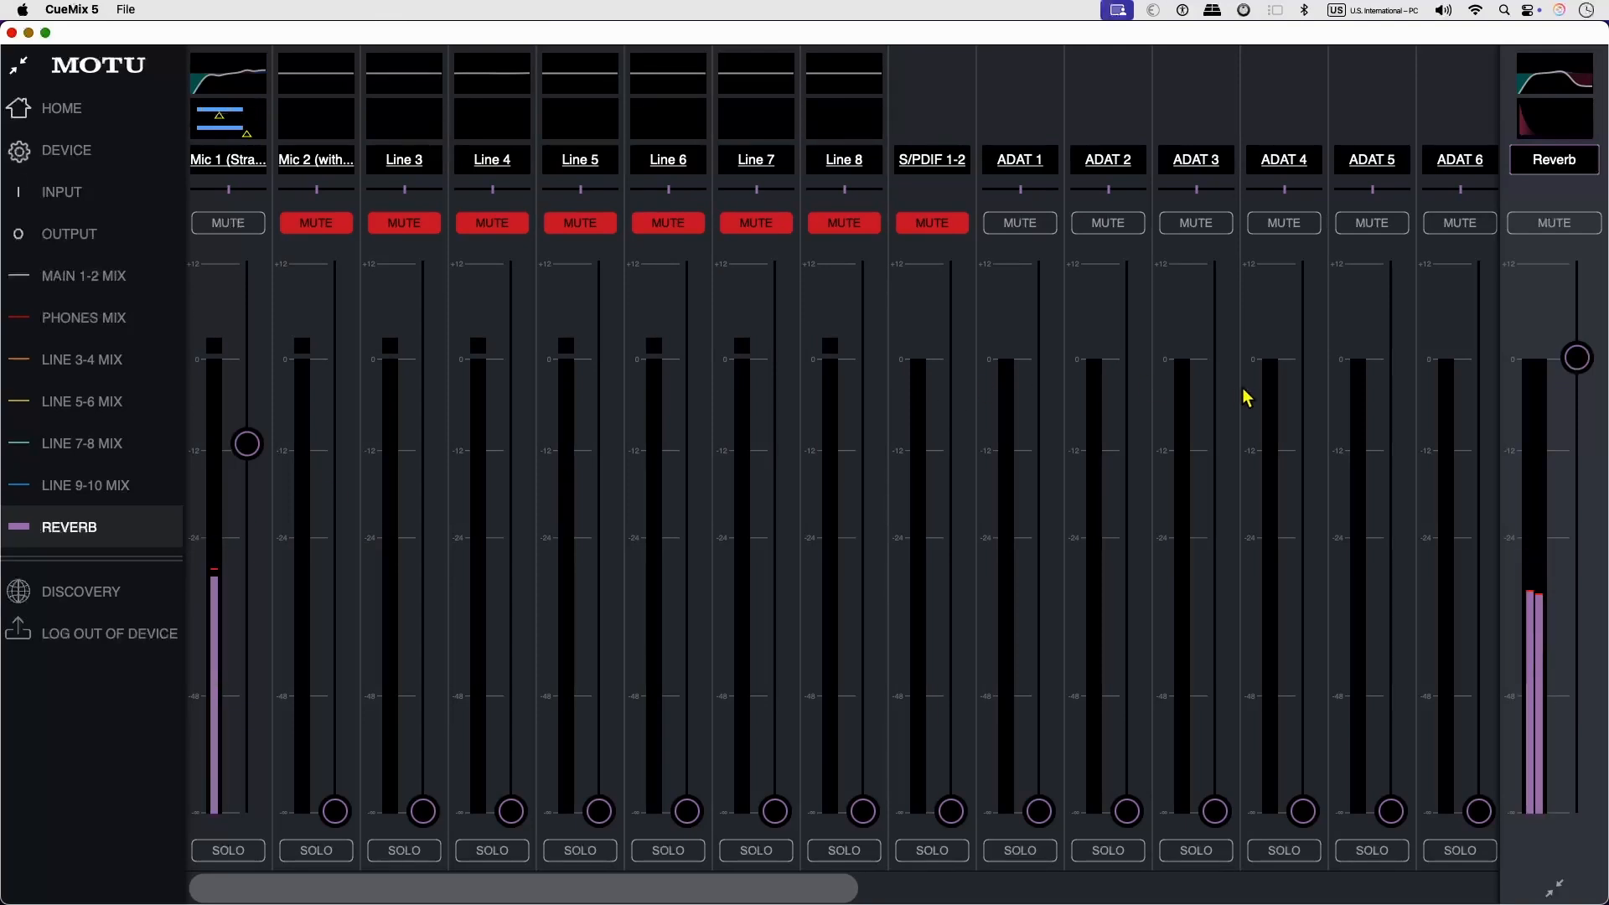
{"action": "left_click", "coordinate": [1550, 226]}
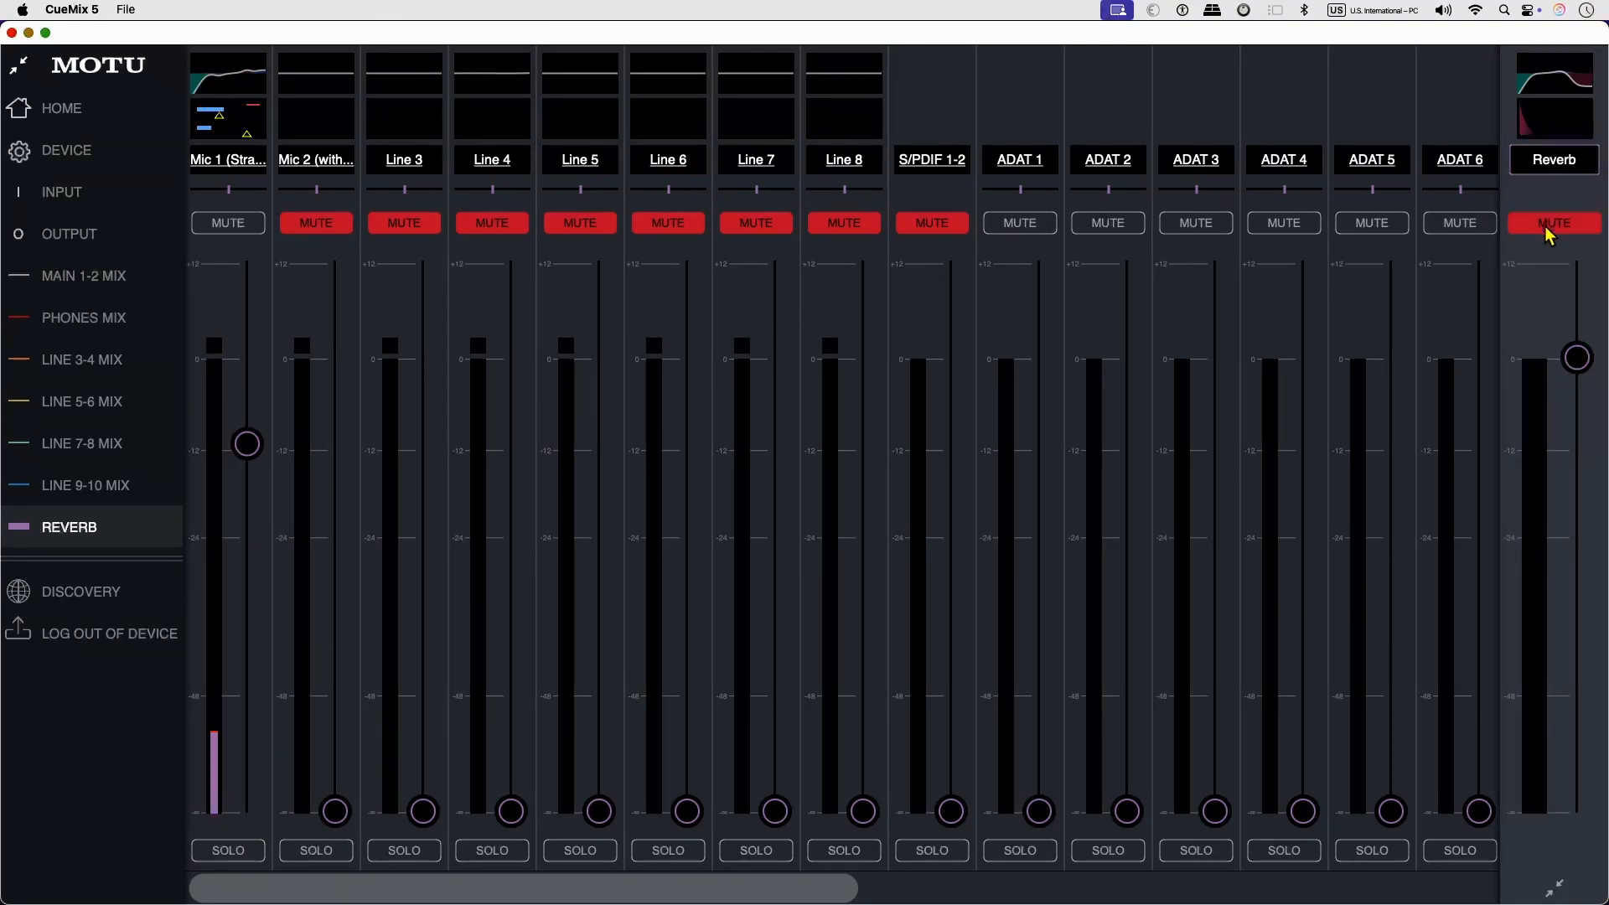